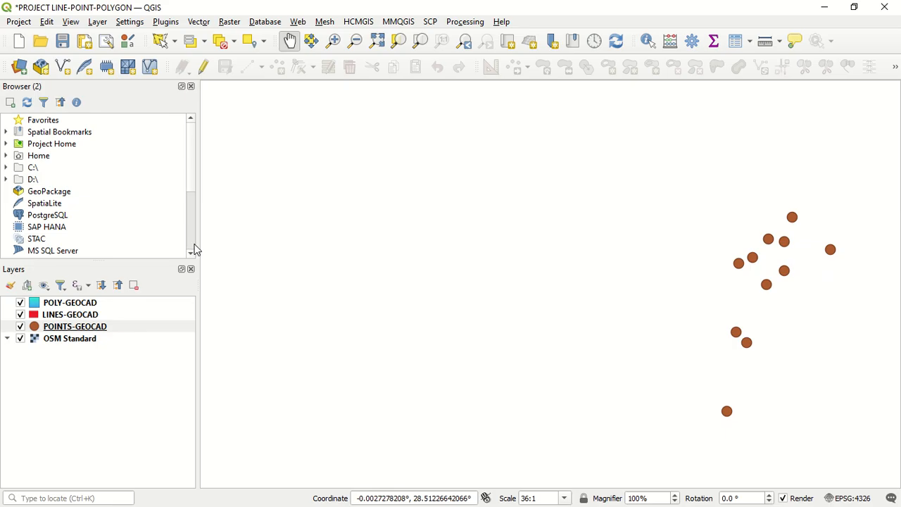
pyautogui.rightClick(156, 327)
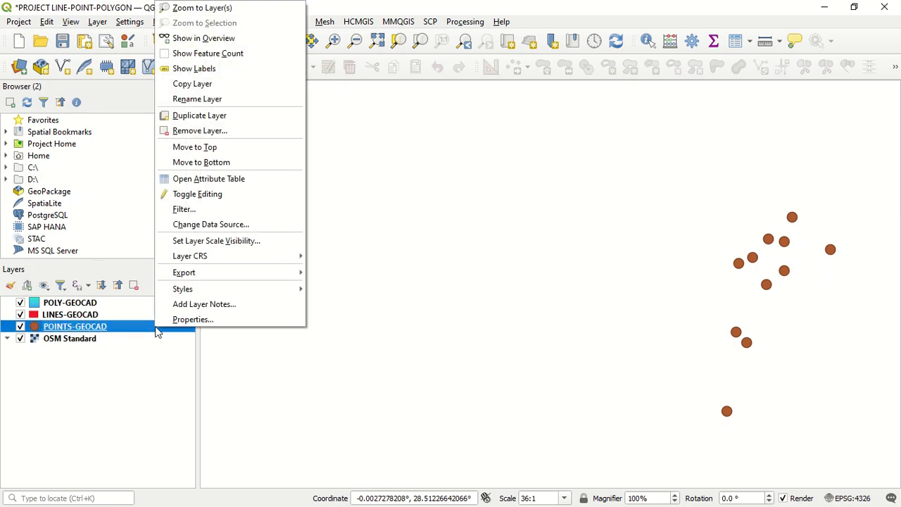
pyautogui.click(168, 372)
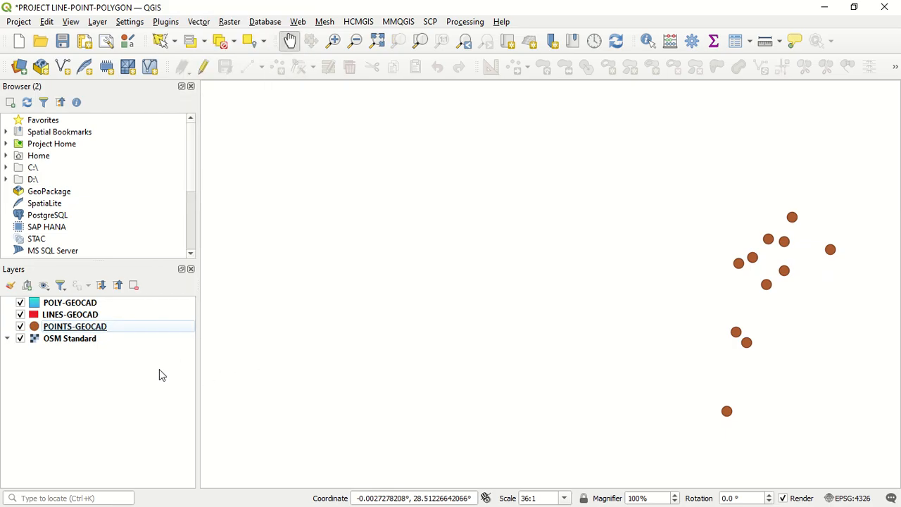
pyautogui.click(138, 318)
pyautogui.click(145, 328)
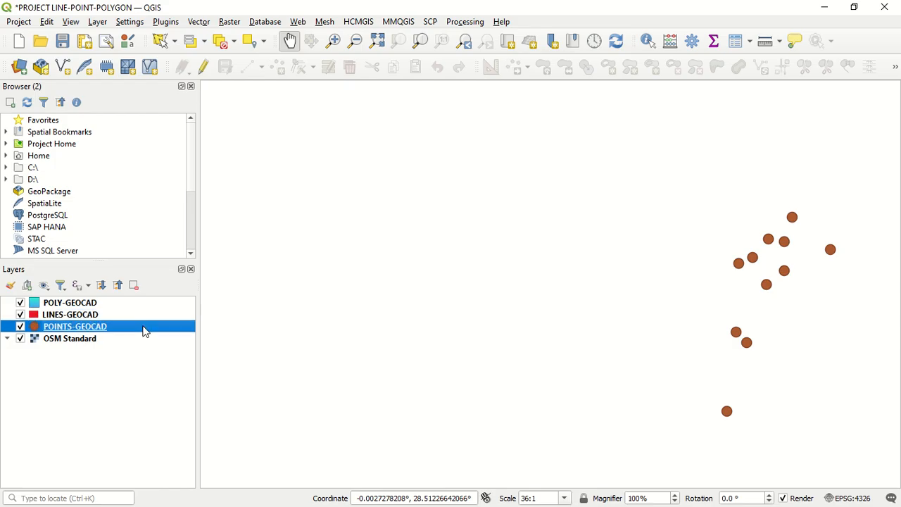
pyautogui.rightClick(145, 328)
pyautogui.click(153, 320)
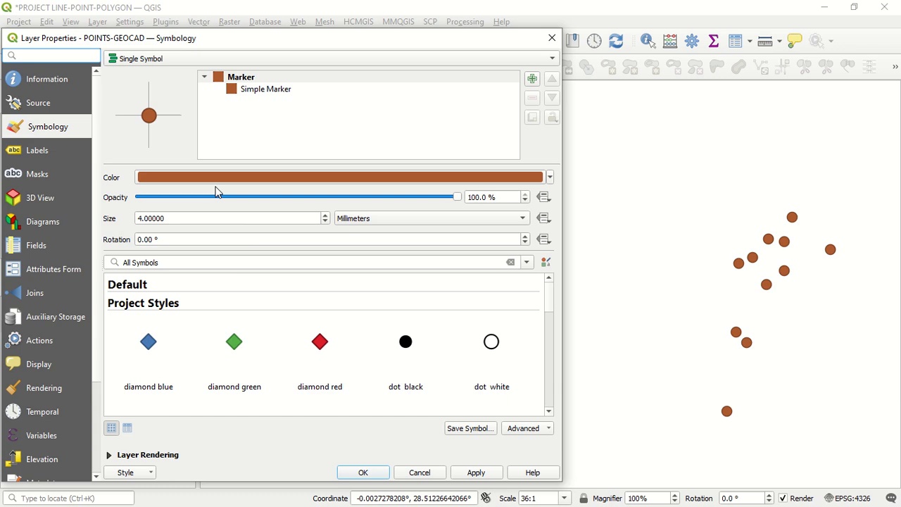
pyautogui.click(550, 40)
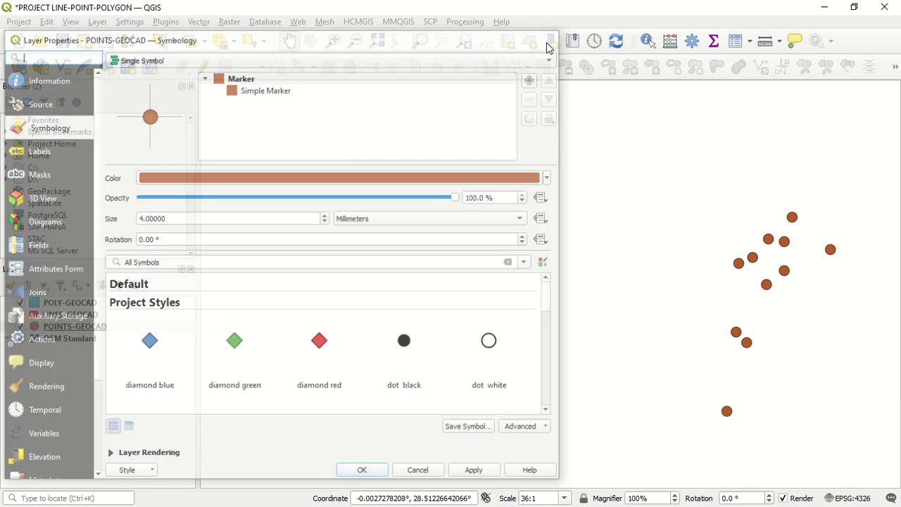
pyautogui.moveTo(754, 245); pyautogui.dragTo(750, 233)
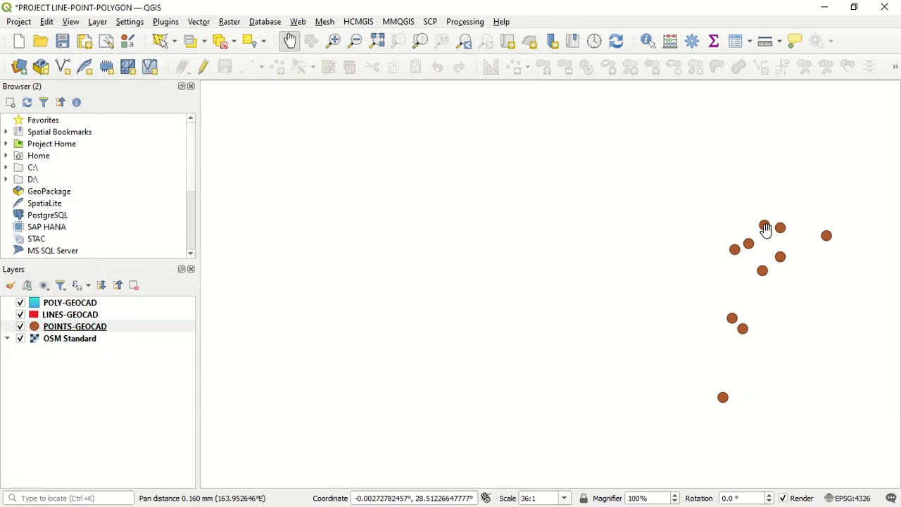
pyautogui.moveTo(678, 277); pyautogui.dragTo(682, 295)
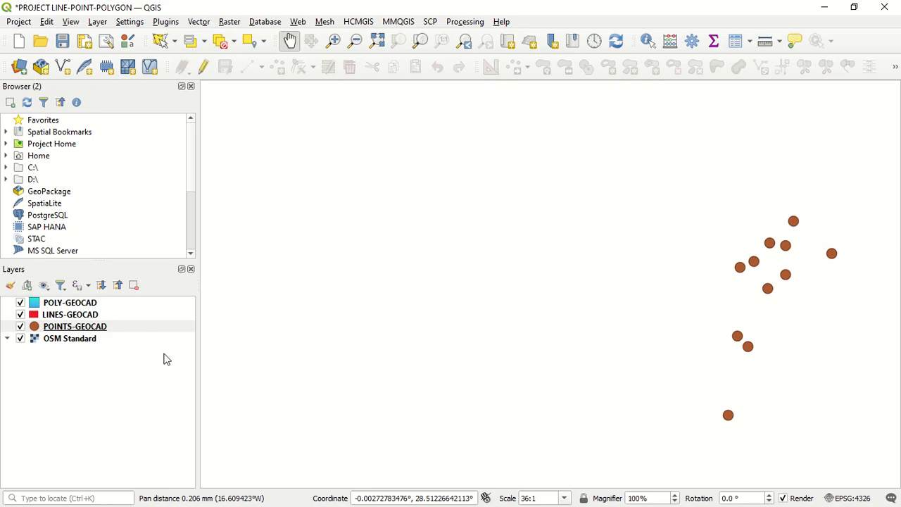
# - Review the records and fields in the attribute table of the POINTS-GEOCAD layer, then close it
pyautogui.rightClick(158, 328)
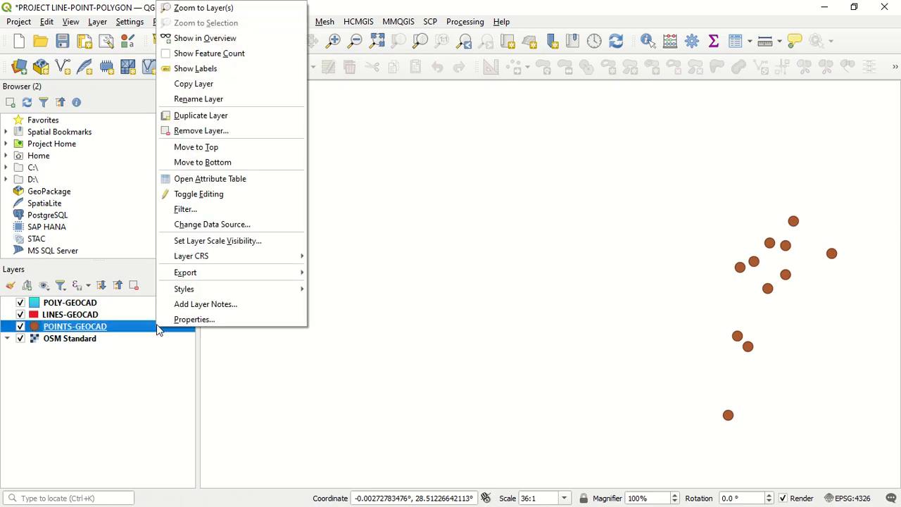
pyautogui.click(216, 184)
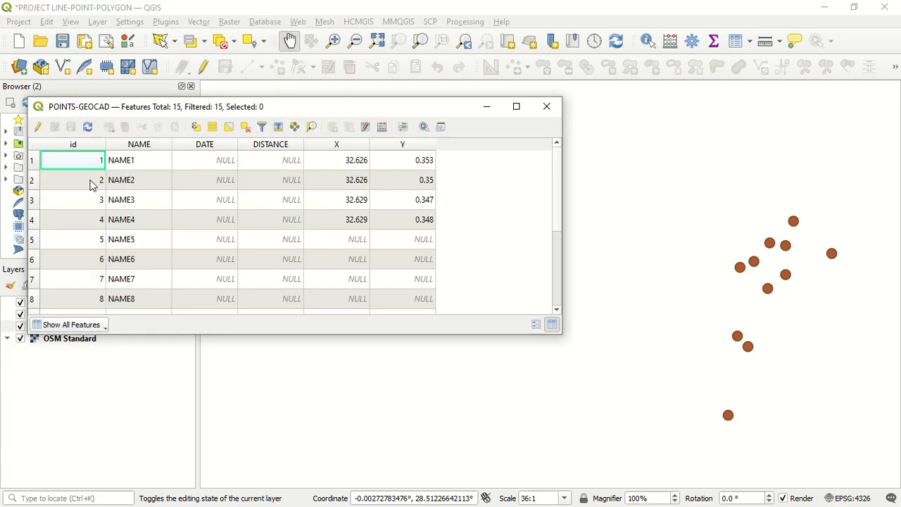
pyautogui.scroll(-2, 102, 179)
pyautogui.scroll(2, 141, 185)
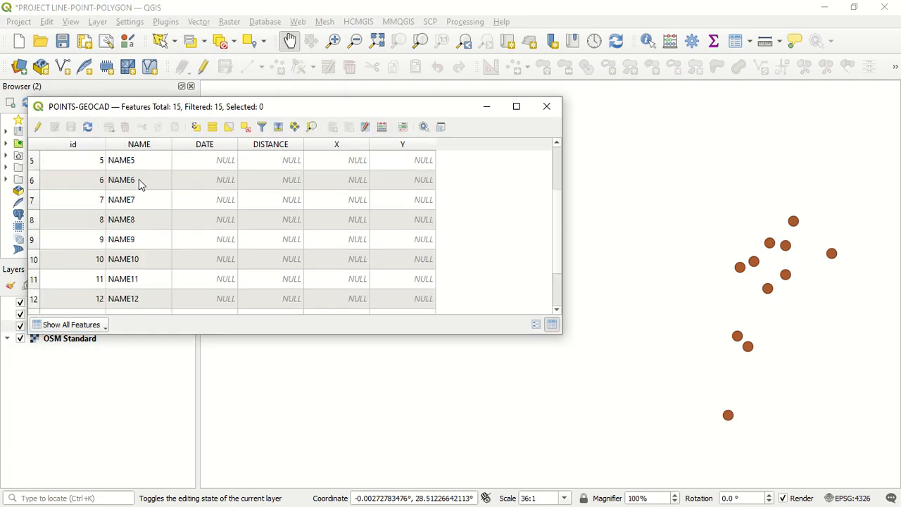
pyautogui.scroll(-3, 288, 191)
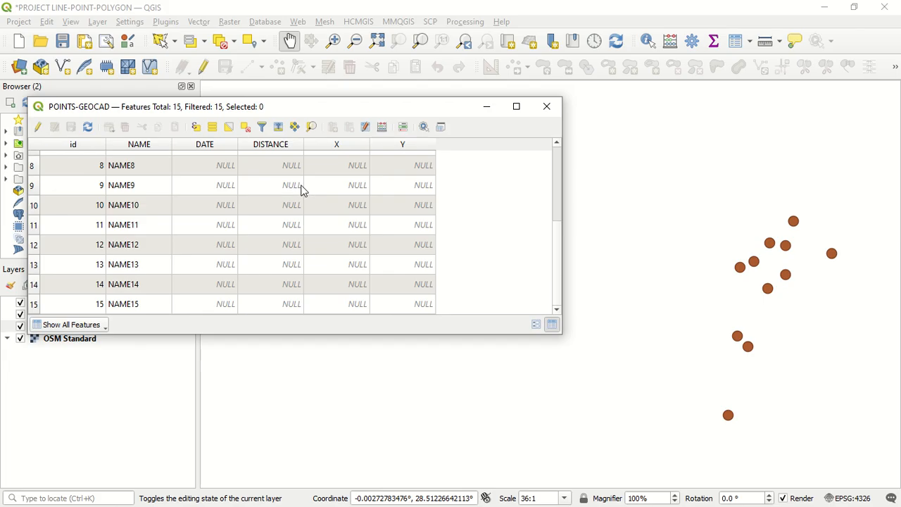
pyautogui.click(549, 107)
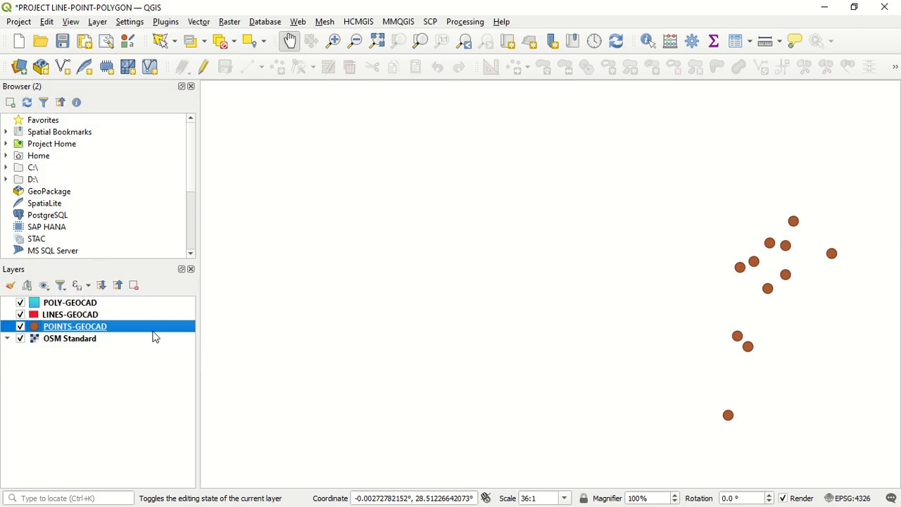
pyautogui.moveTo(674, 324); pyautogui.dragTo(690, 300)
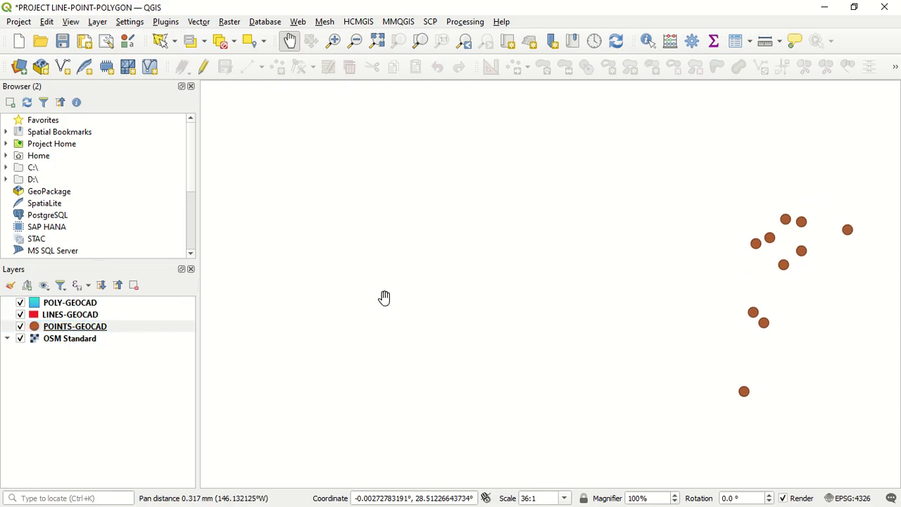
pyautogui.rightClick(136, 327)
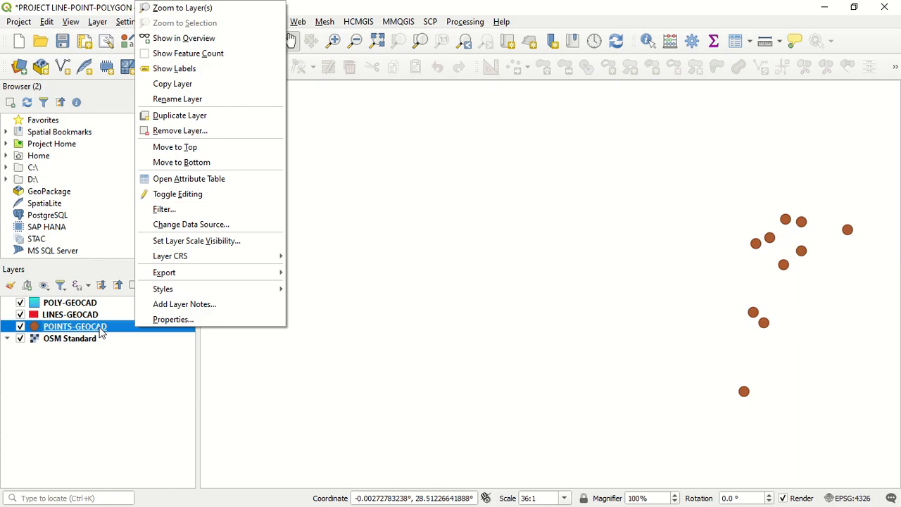
pyautogui.click(173, 322)
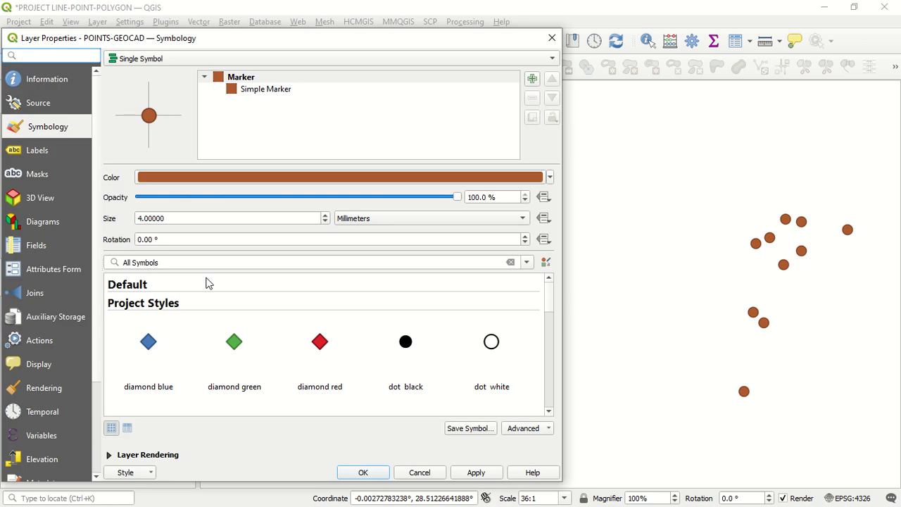
pyautogui.click(76, 132)
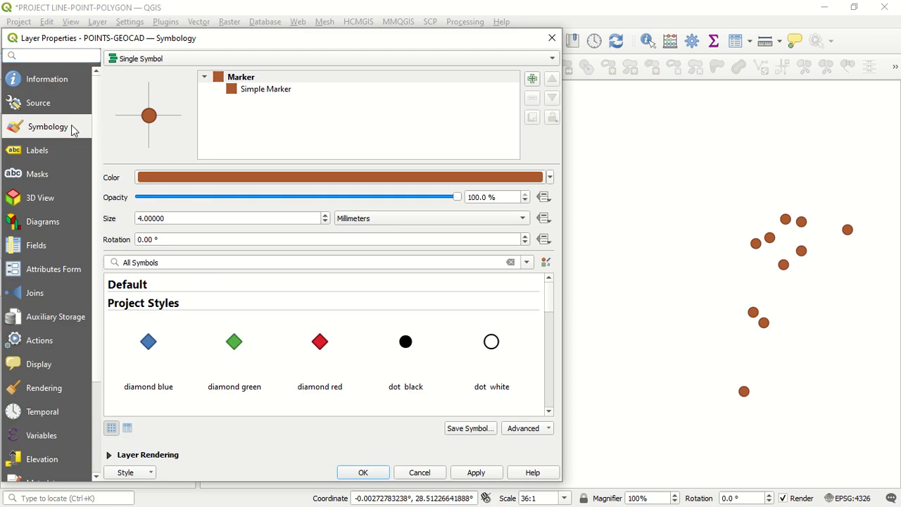
pyautogui.click(175, 62)
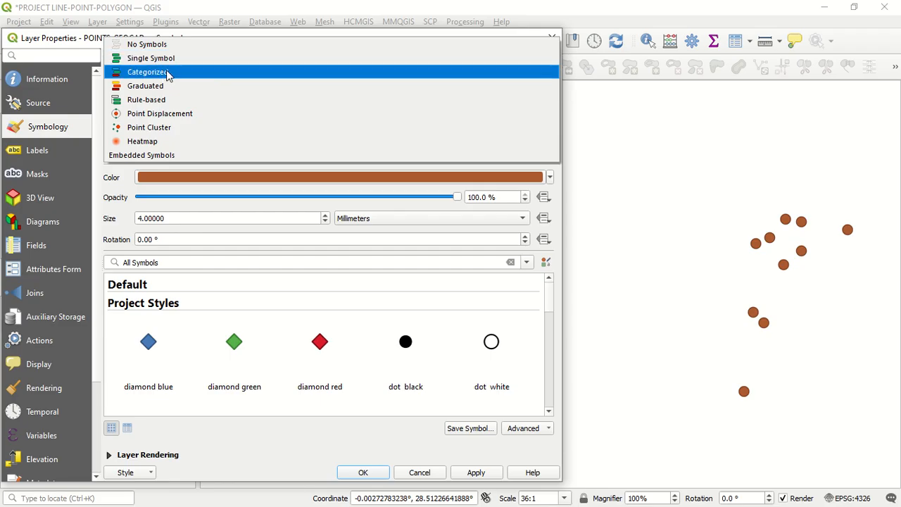
pyautogui.click(169, 73)
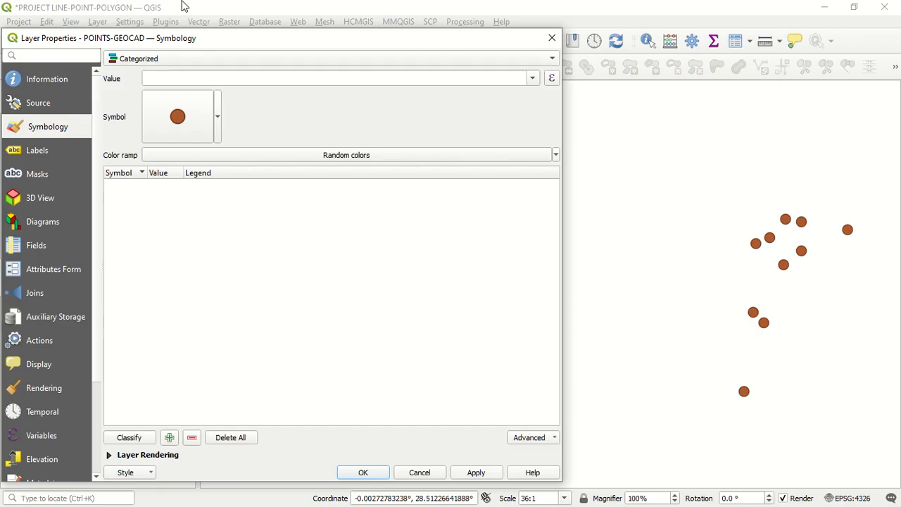
pyautogui.click(549, 41)
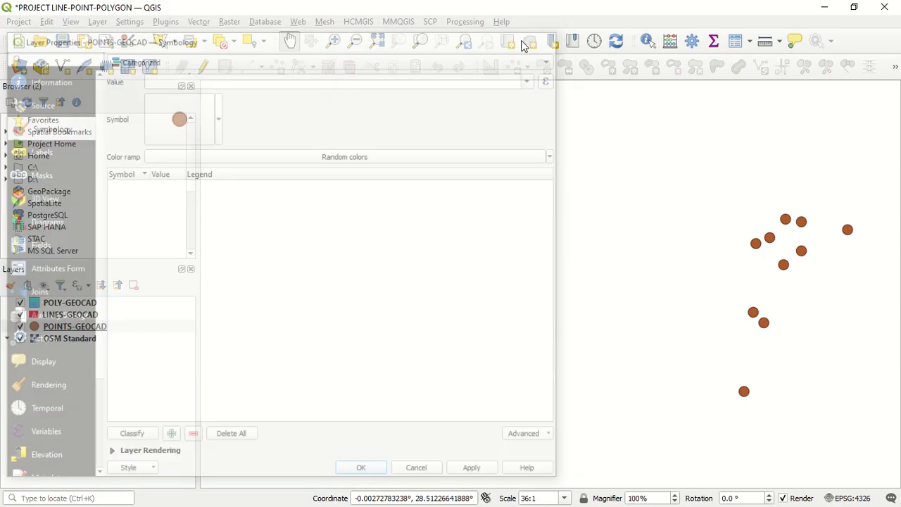
# - Check the id and NAME fields in the POINTS-GEOCAD attribute table for use as classification values
pyautogui.click(90, 327)
pyautogui.rightClick(99, 331)
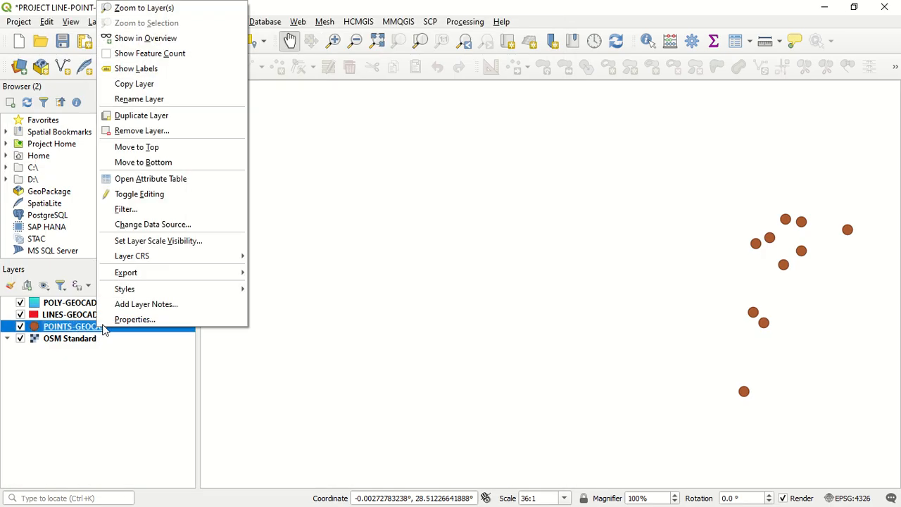
pyautogui.click(197, 185)
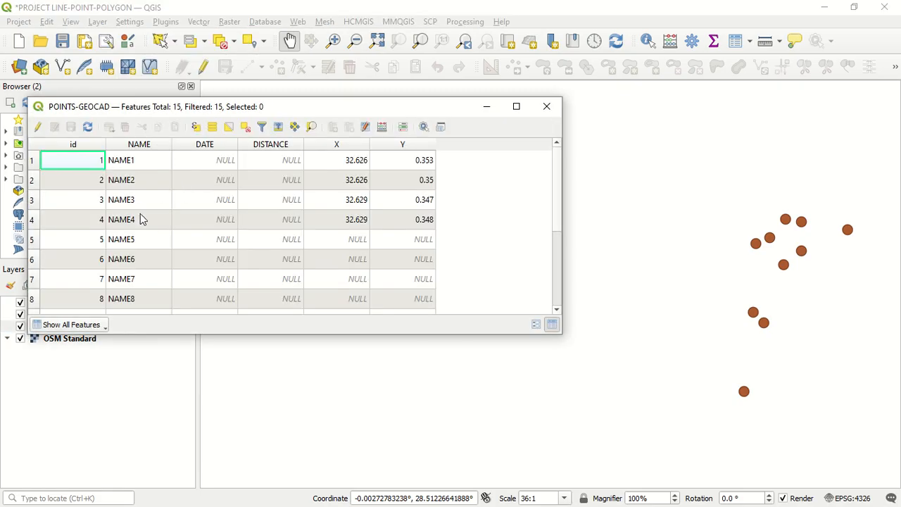
pyautogui.scroll(-3, 146, 245)
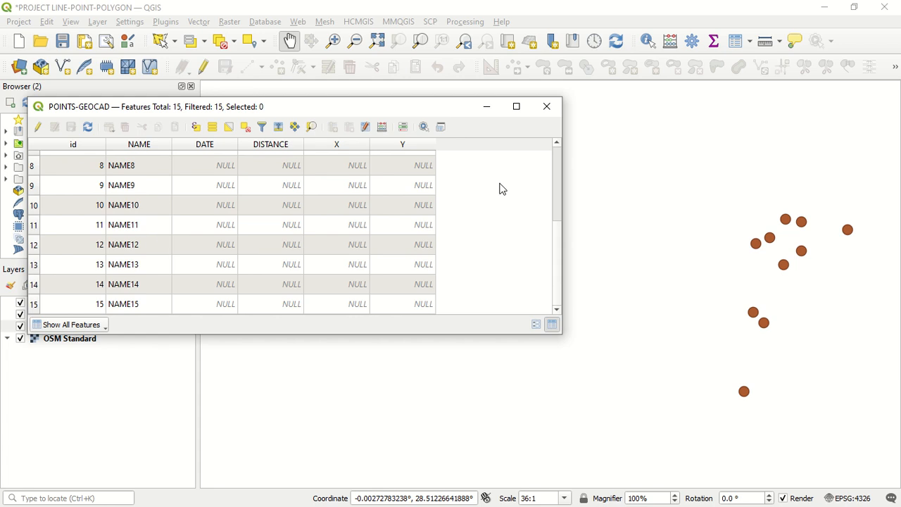
pyautogui.click(548, 108)
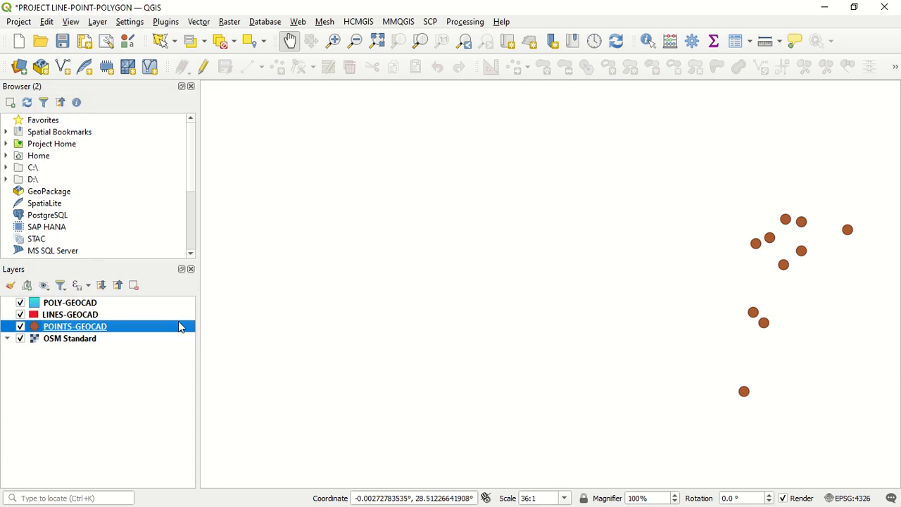
# - Set the POINTS-GEOCAD layer's symbology to Categorized and classify it by the id field
pyautogui.rightClick(179, 327)
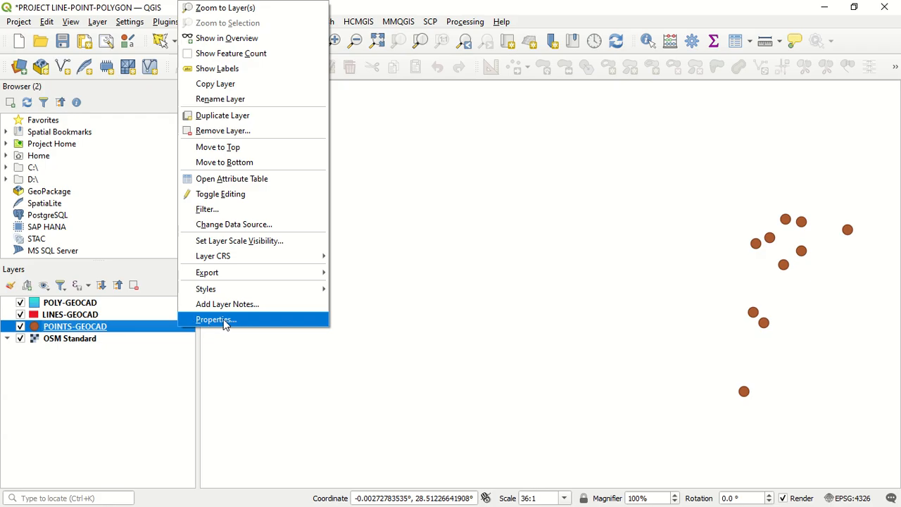
pyautogui.click(224, 320)
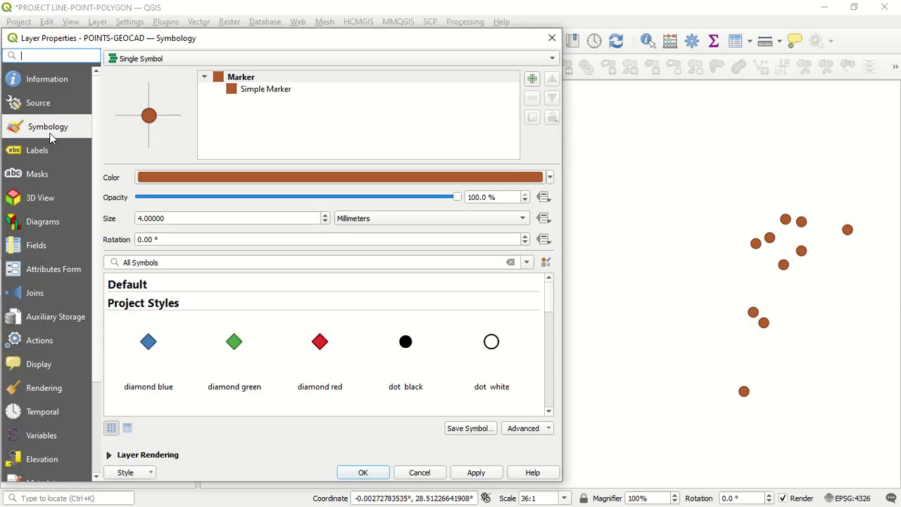
pyautogui.click(159, 59)
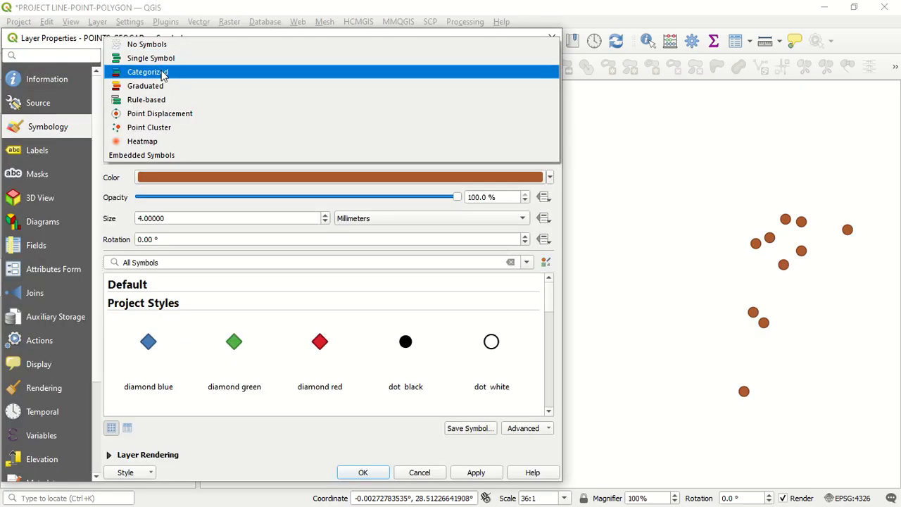
pyautogui.click(163, 74)
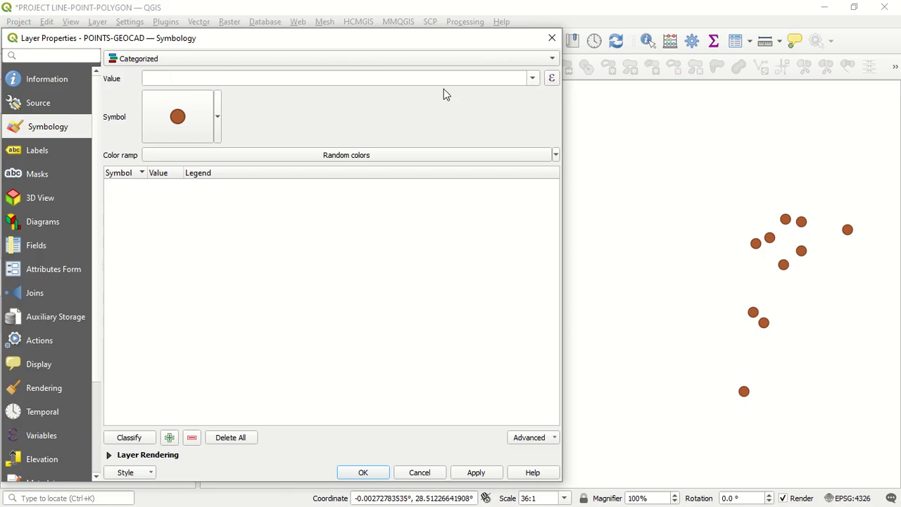
pyautogui.click(533, 80)
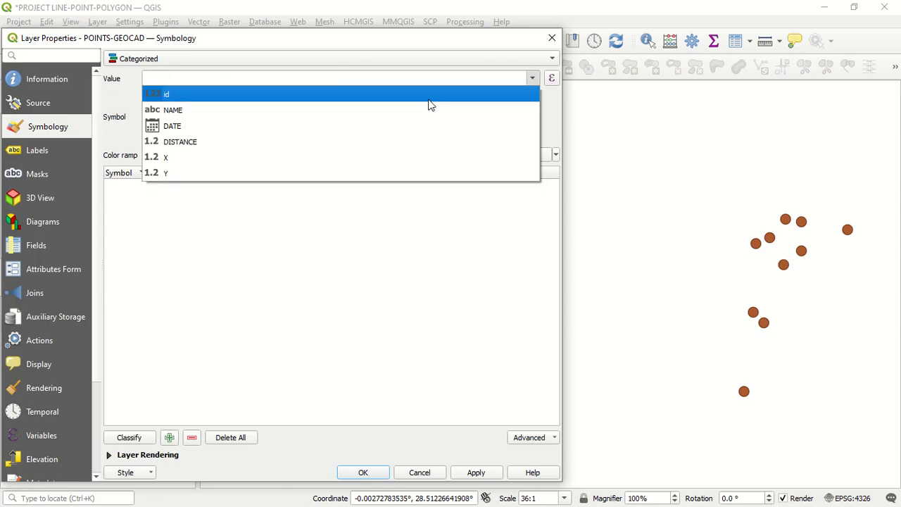
pyautogui.click(317, 95)
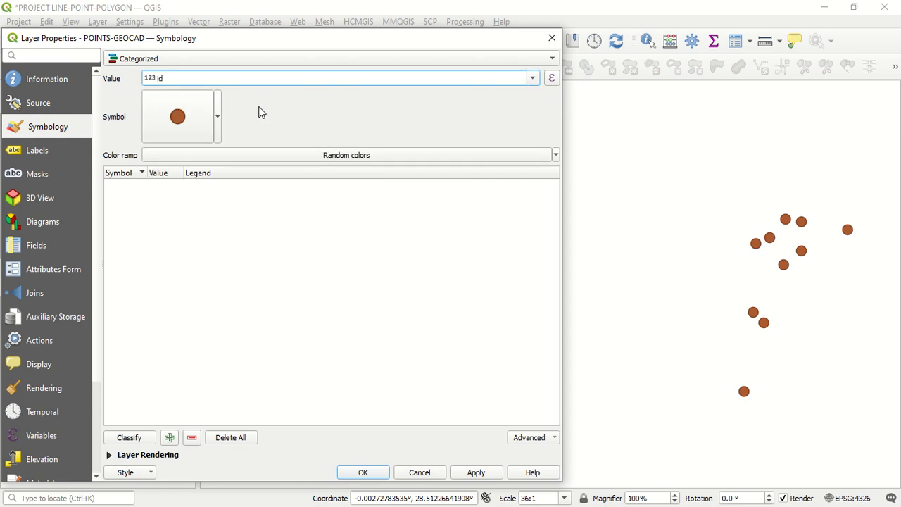
pyautogui.click(142, 438)
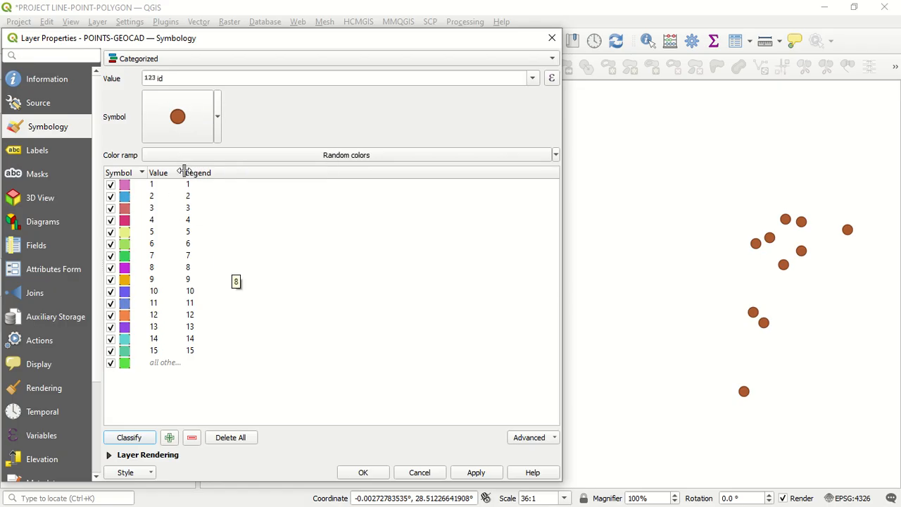
# - Change the base symbol of the categorized points to the diamond green marker
pyautogui.click(197, 130)
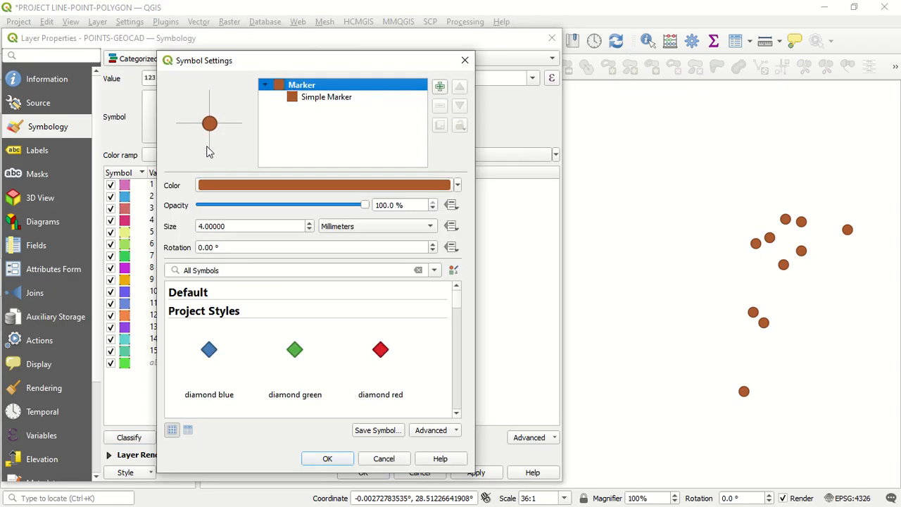
pyautogui.scroll(-10, 309, 338)
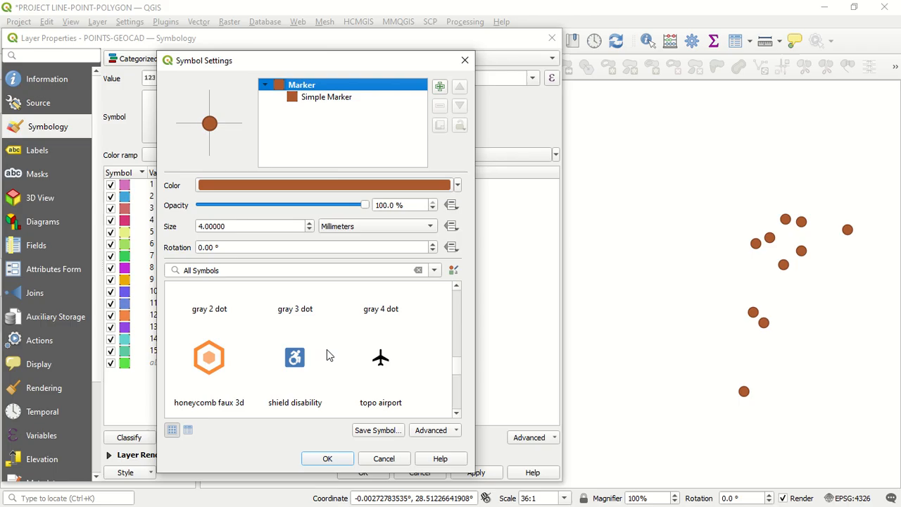
pyautogui.scroll(10, 329, 351)
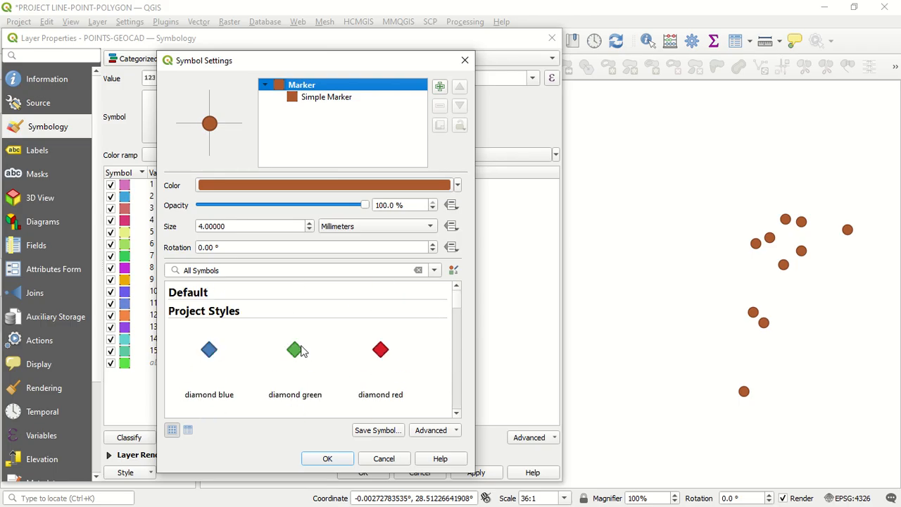
pyautogui.click(295, 349)
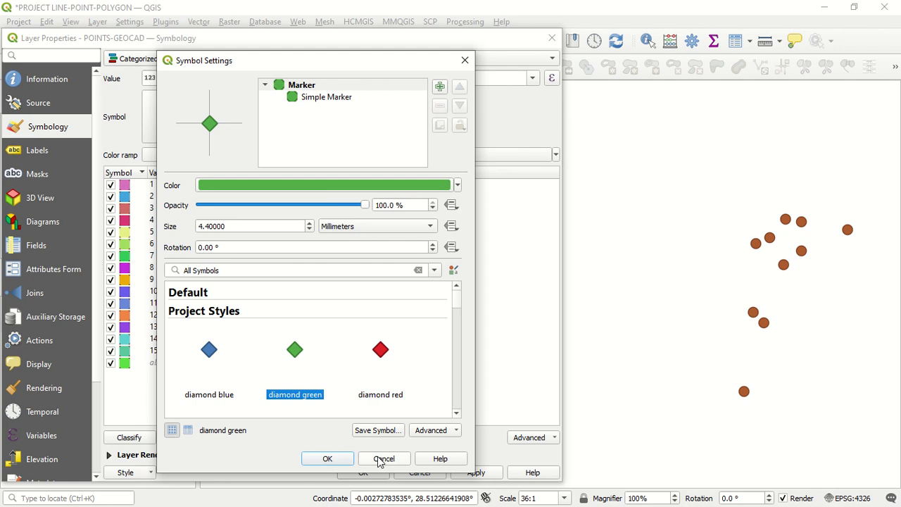
pyautogui.click(331, 459)
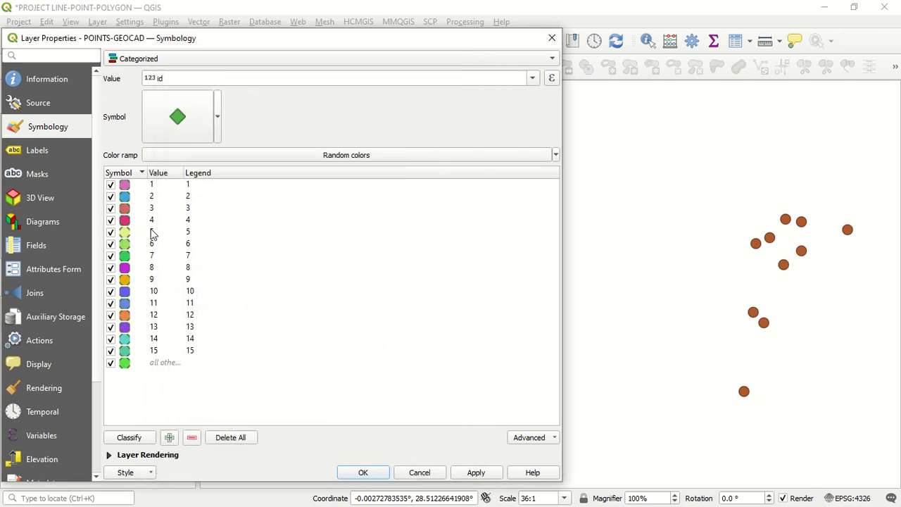
# - Review the symbol layer types available for the simple marker of the base symbol, then close its settings without changes
pyautogui.click(188, 125)
pyautogui.click(305, 101)
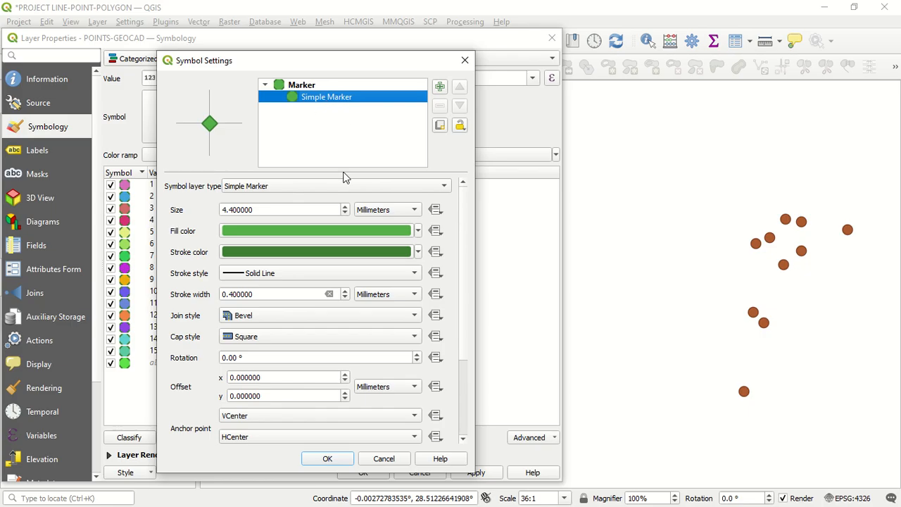
pyautogui.click(325, 186)
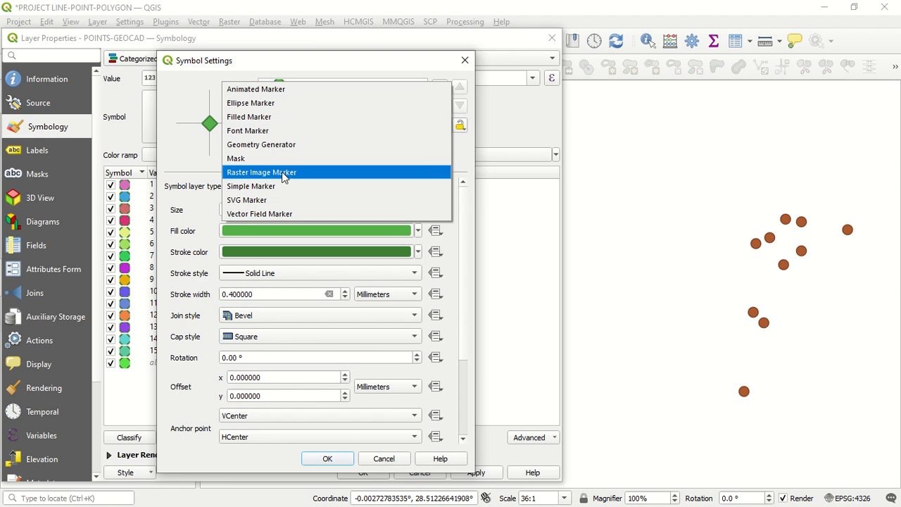
pyautogui.click(217, 150)
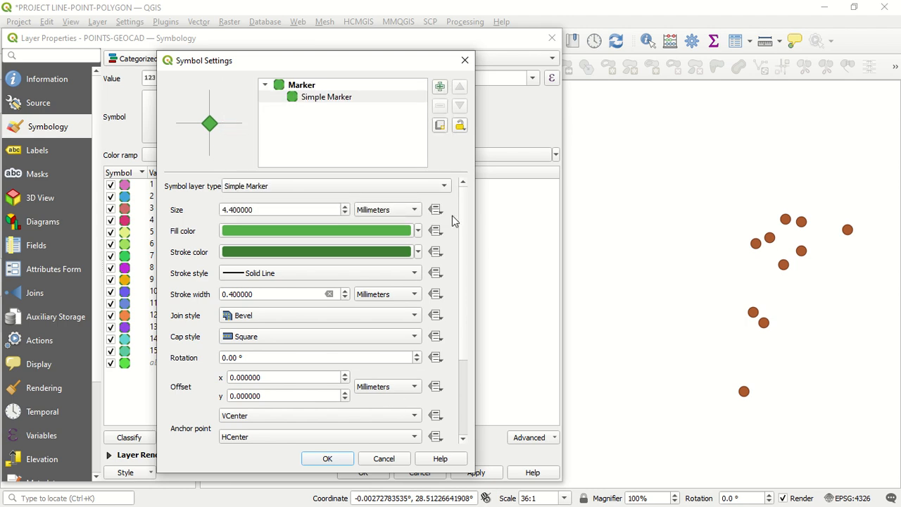
pyautogui.click(465, 60)
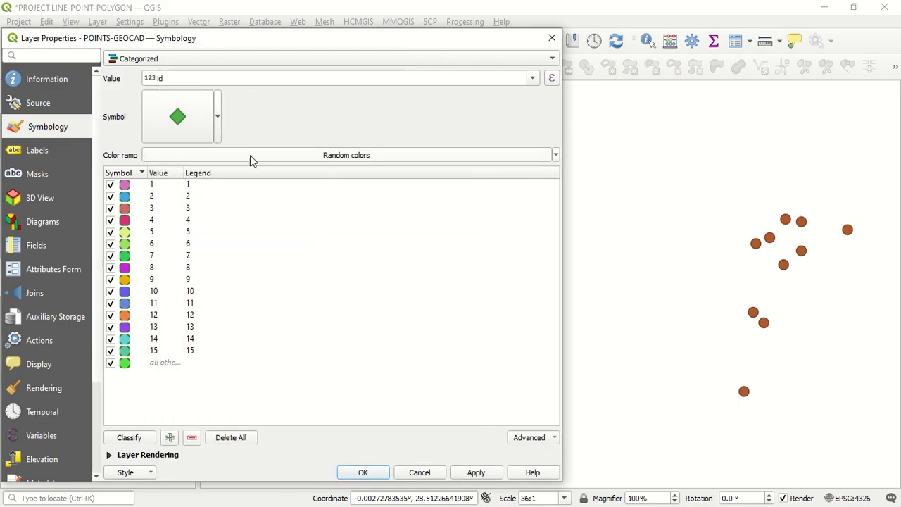
# - Classify the points by the id field, apply the categorized symbology to the map and close the layer properties
pyautogui.click(141, 436)
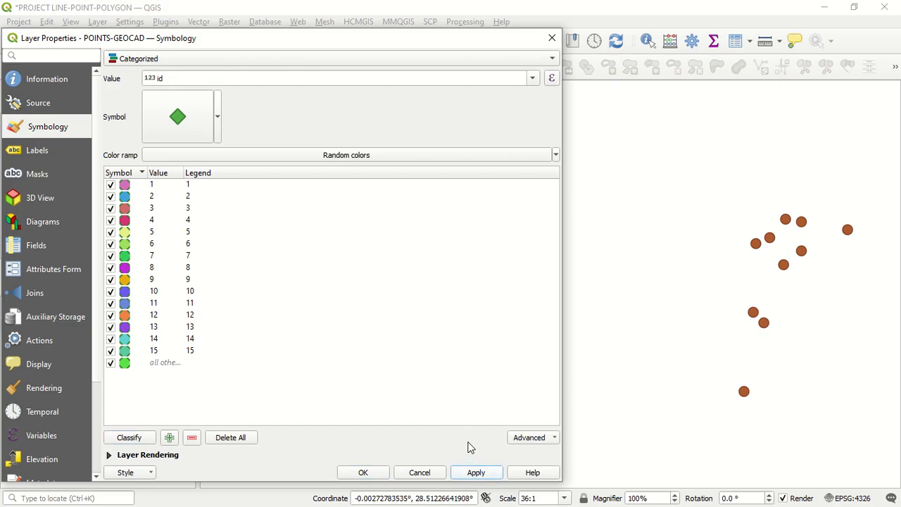
pyautogui.click(476, 473)
pyautogui.click(363, 473)
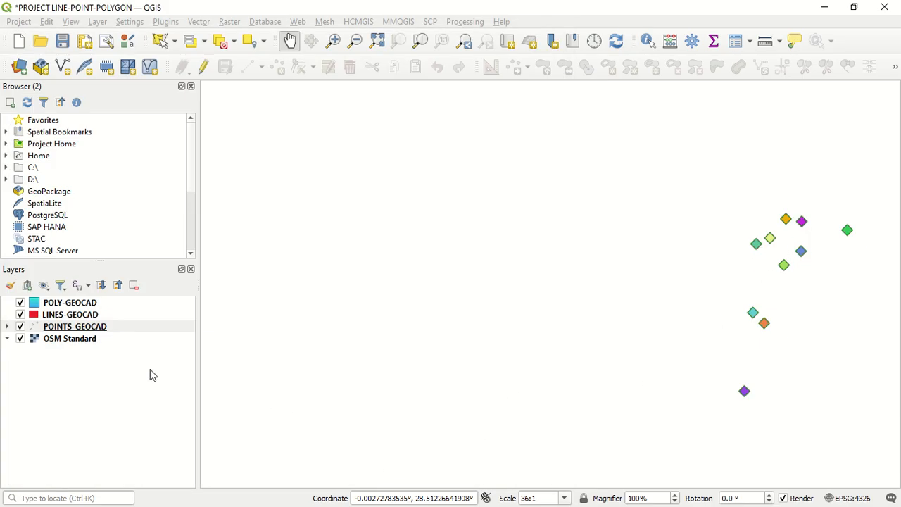
# - Reopen the POINTS-GEOCAD layer's symbology and remove the category with value 6
pyautogui.click(143, 332)
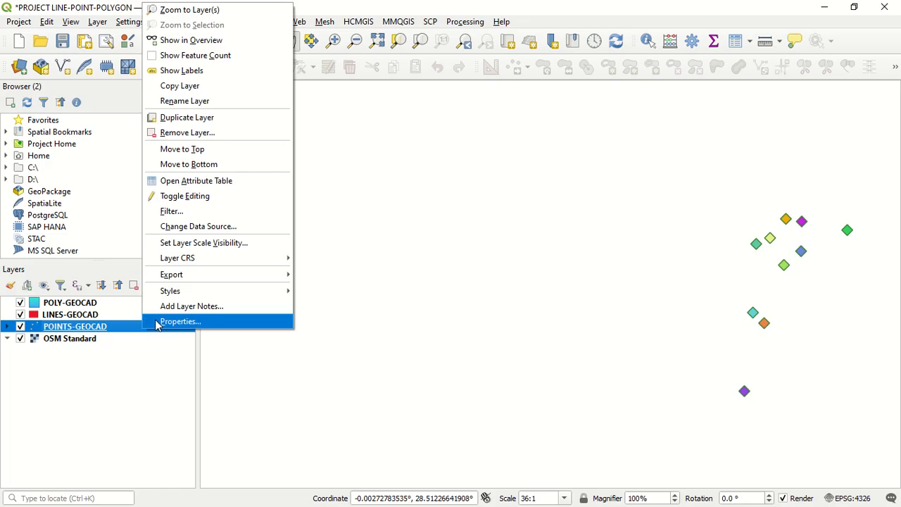
pyautogui.click(156, 322)
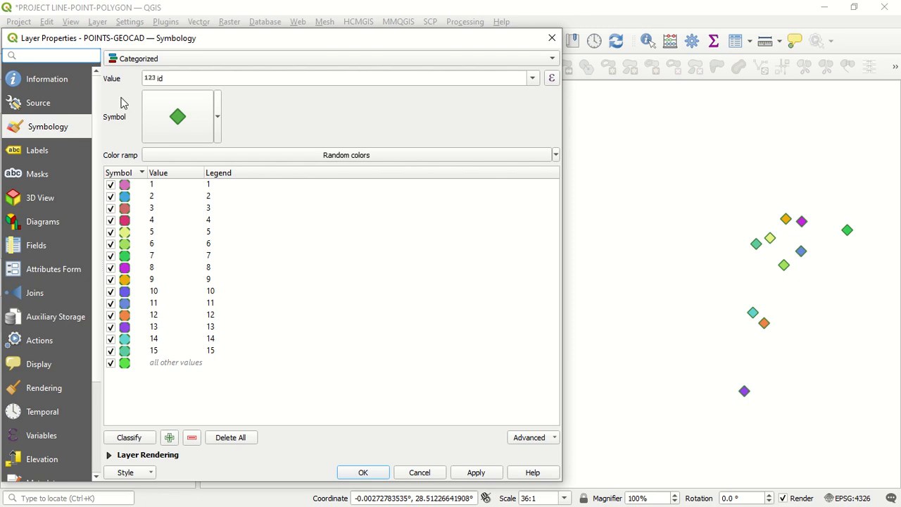
pyautogui.click(143, 279)
pyautogui.click(153, 327)
pyautogui.click(162, 363)
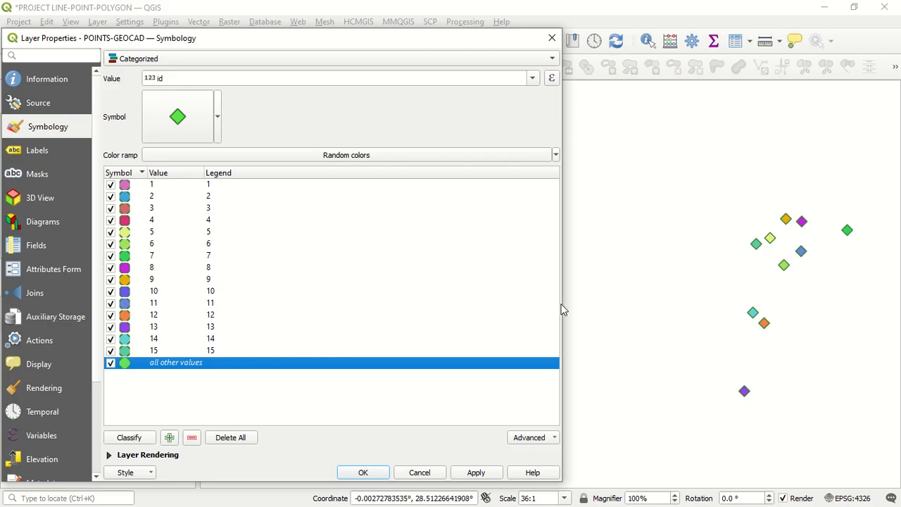
pyautogui.click(173, 248)
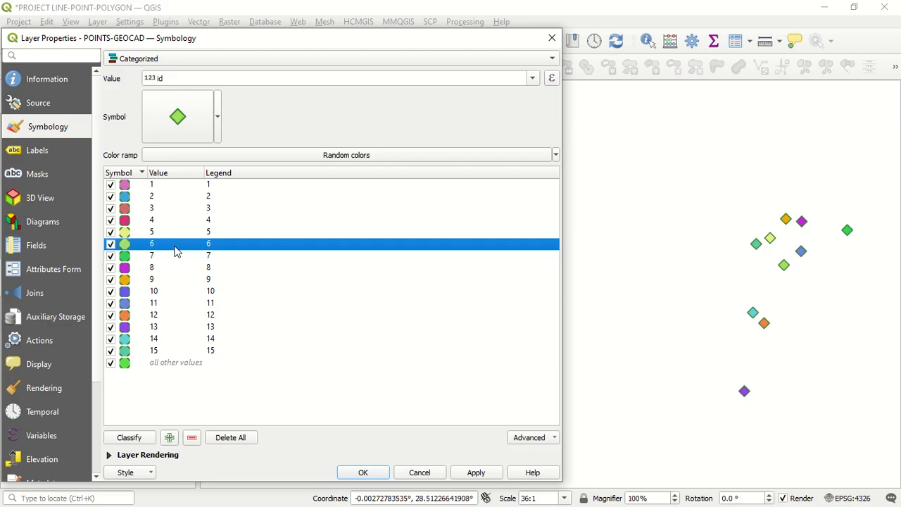
pyautogui.click(191, 440)
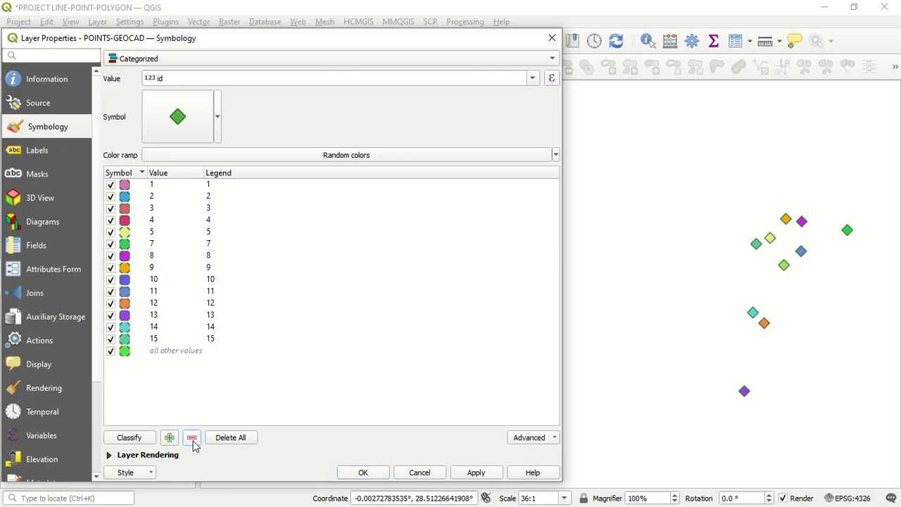
# - Remove the categories with values 4 and 13, apply the change and check the points on the map
pyautogui.click(179, 224)
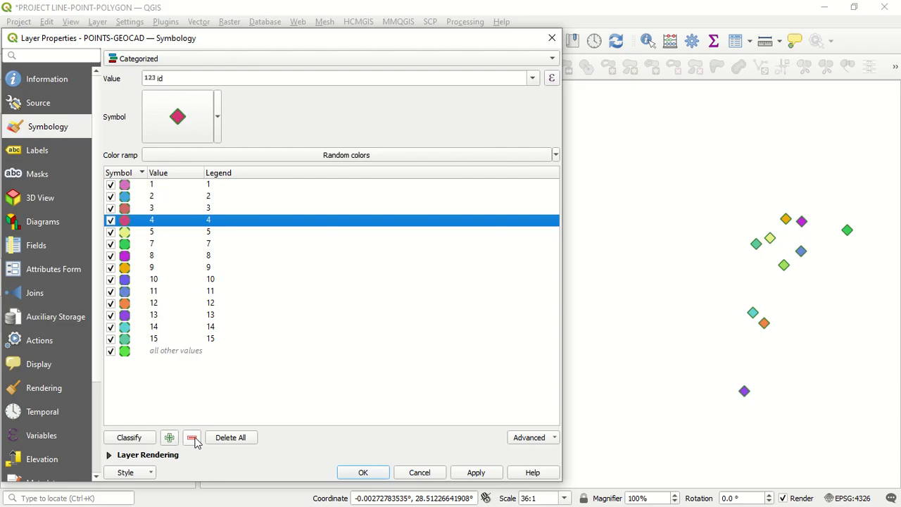
pyautogui.click(192, 439)
pyautogui.click(198, 304)
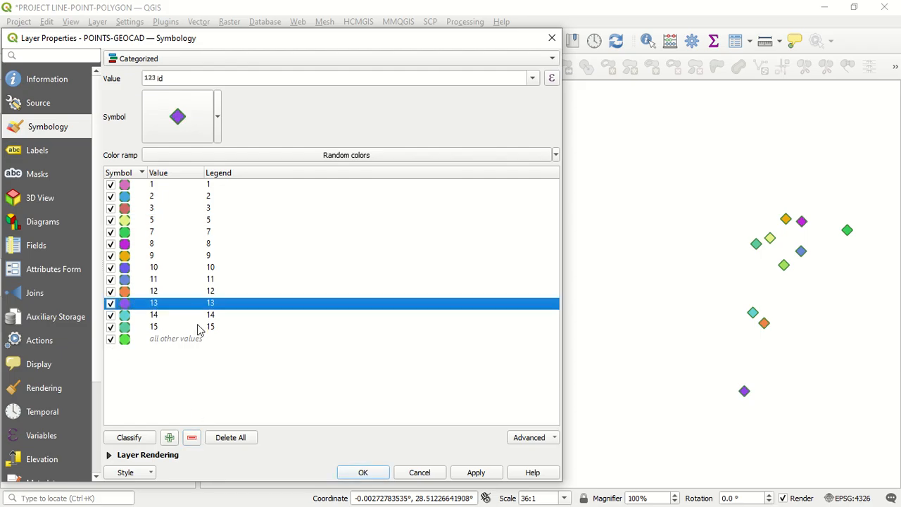
pyautogui.click(191, 439)
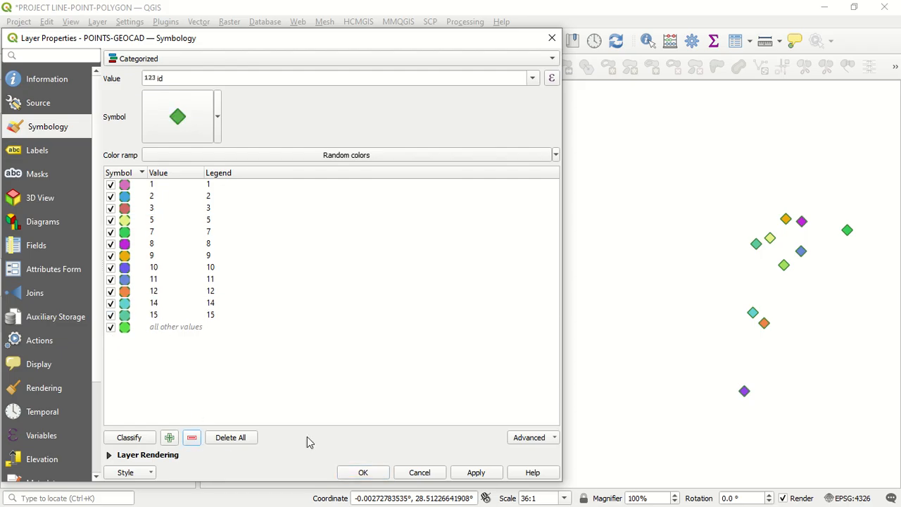
pyautogui.click(475, 474)
pyautogui.press('Escape')
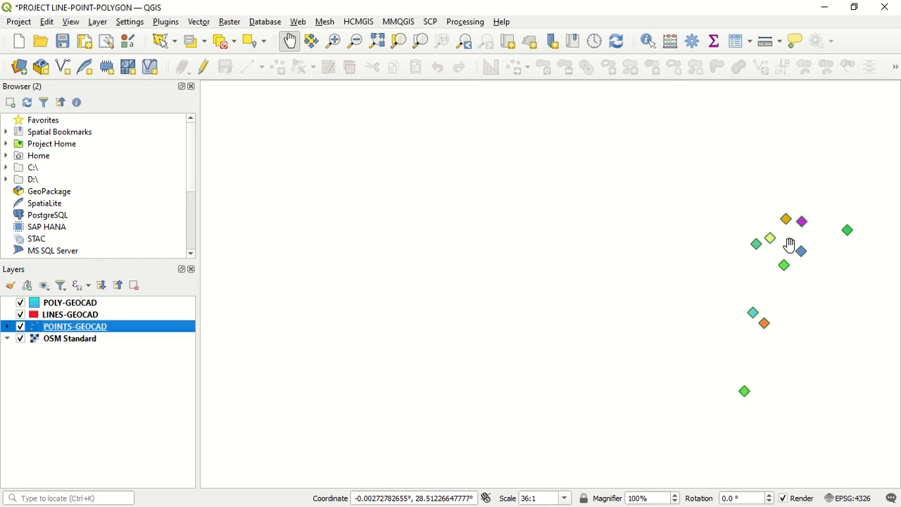
pyautogui.moveTo(670, 262)
pyautogui.mouseDown()
pyautogui.moveTo(684, 284)
pyautogui.moveTo(660, 265)
pyautogui.mouseUp()
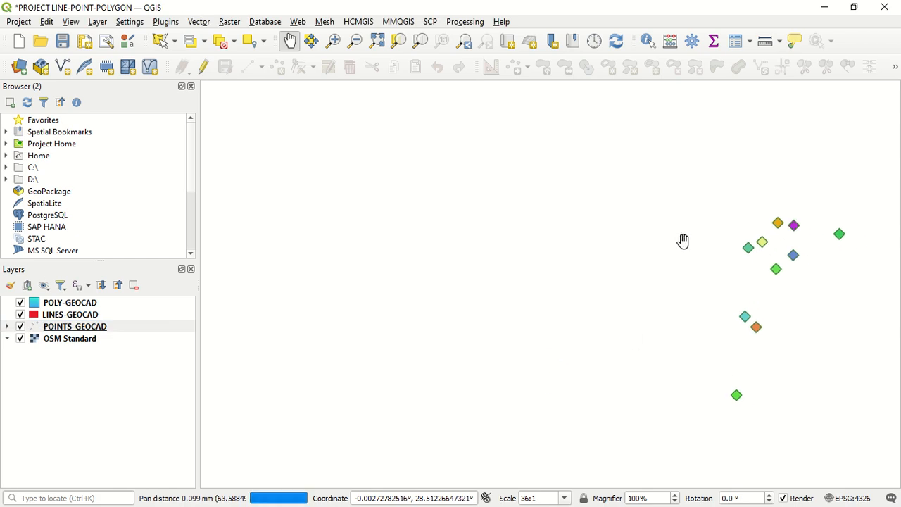
# - Set the POINTS-GEOCAD classification field to NAME and classify again, deleting the existing id classes
pyautogui.rightClick(162, 326)
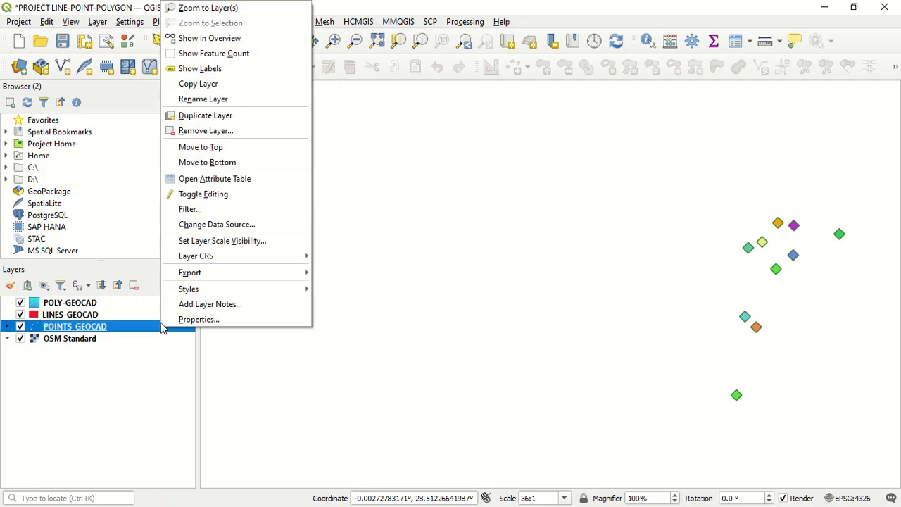
pyautogui.click(187, 320)
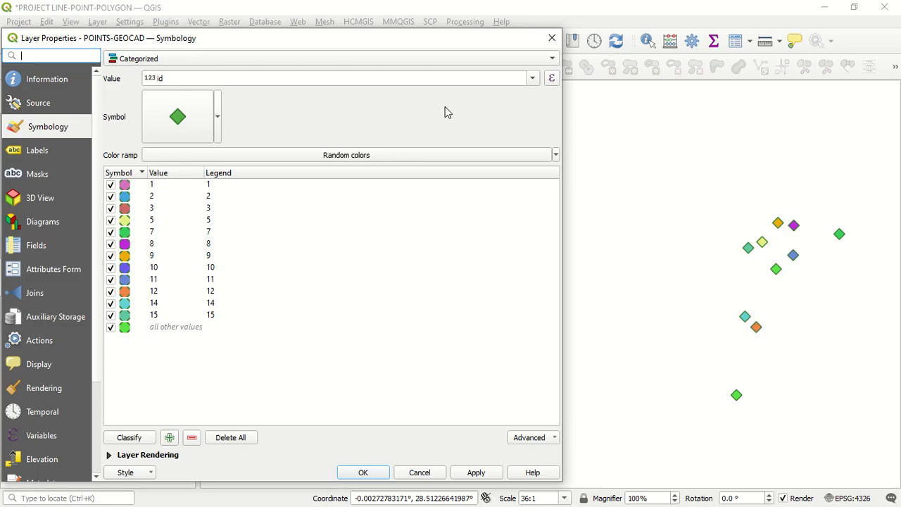
pyautogui.click(462, 78)
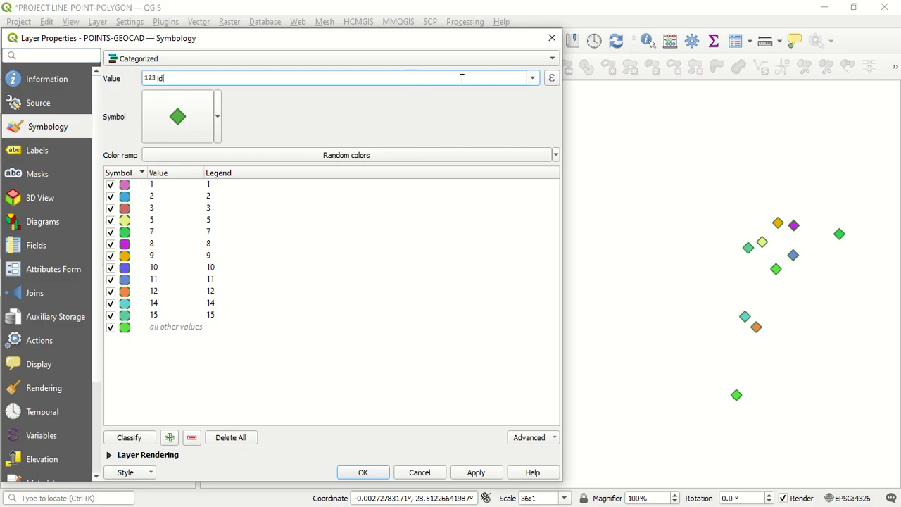
pyautogui.click(532, 78)
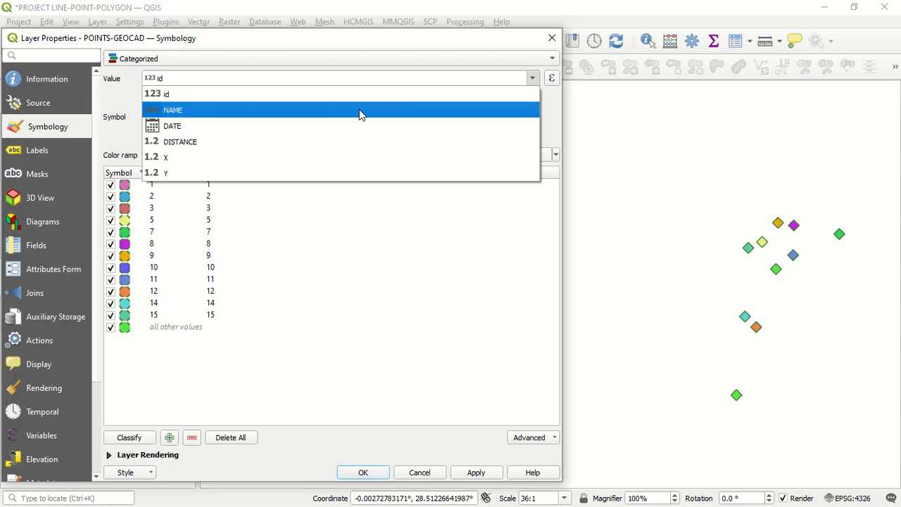
pyautogui.click(359, 113)
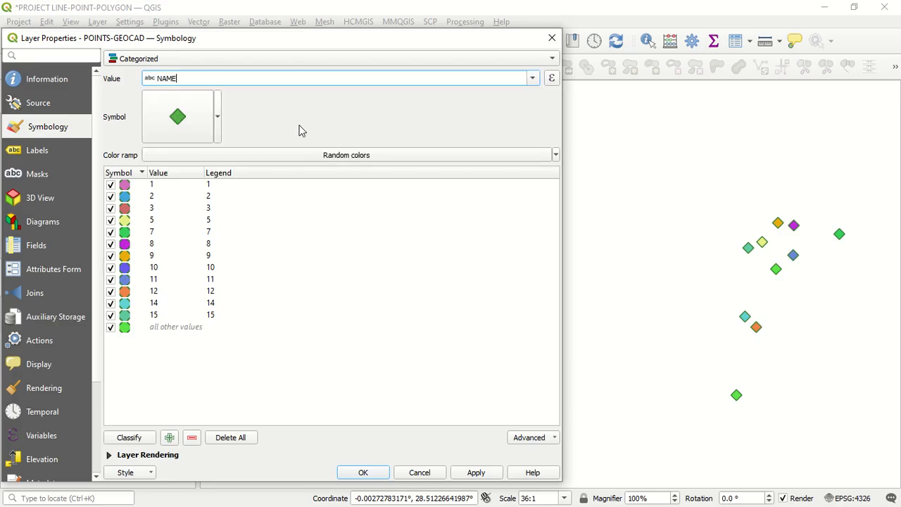
pyautogui.click(142, 436)
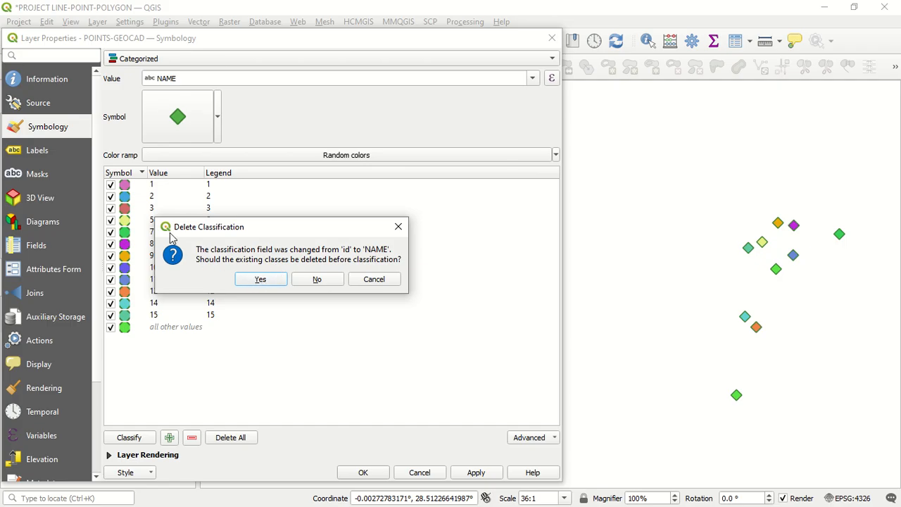
pyautogui.click(260, 280)
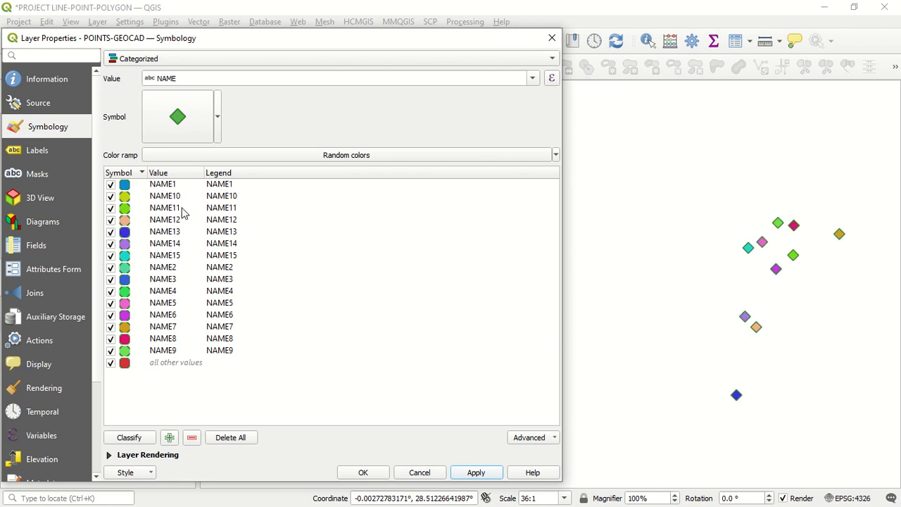
# - Change the marker color of the NAME1 category to a slate grey
pyautogui.click(129, 188)
pyautogui.doubleClick(127, 188)
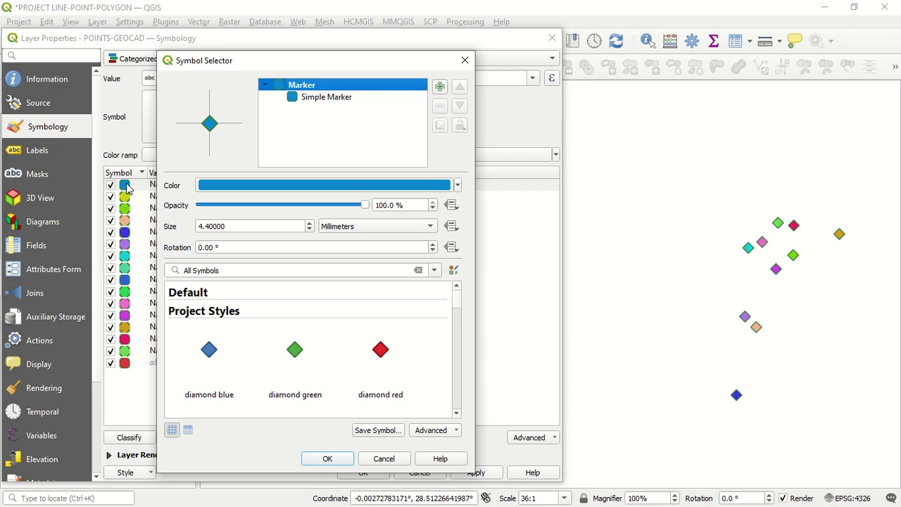
pyautogui.click(229, 187)
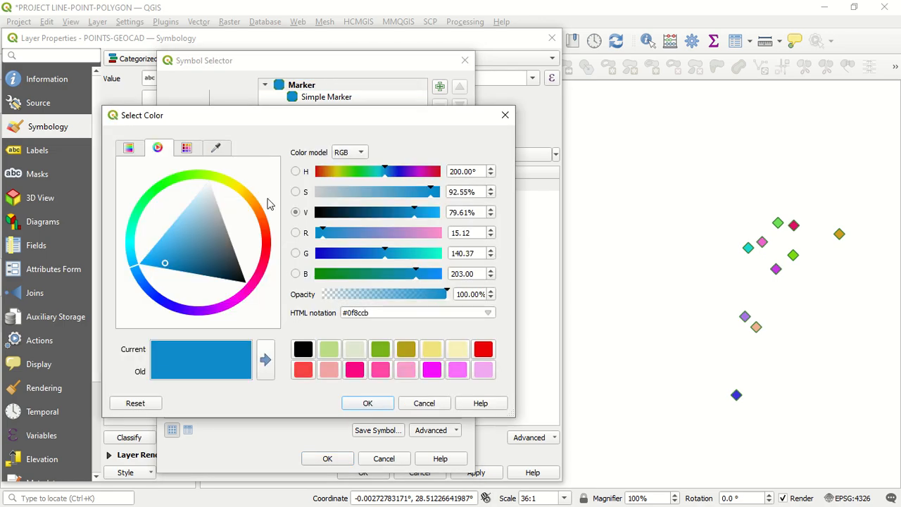
pyautogui.moveTo(210, 238); pyautogui.dragTo(222, 238)
pyautogui.click(368, 404)
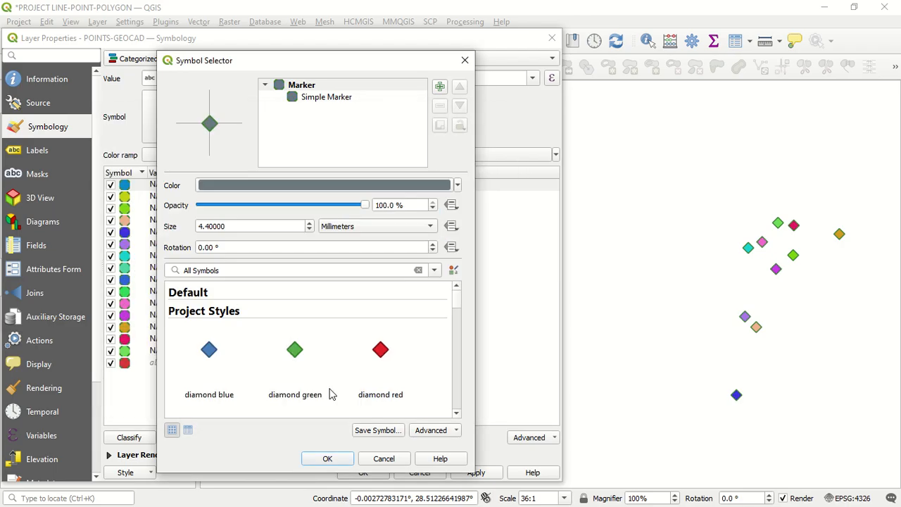
pyautogui.click(330, 459)
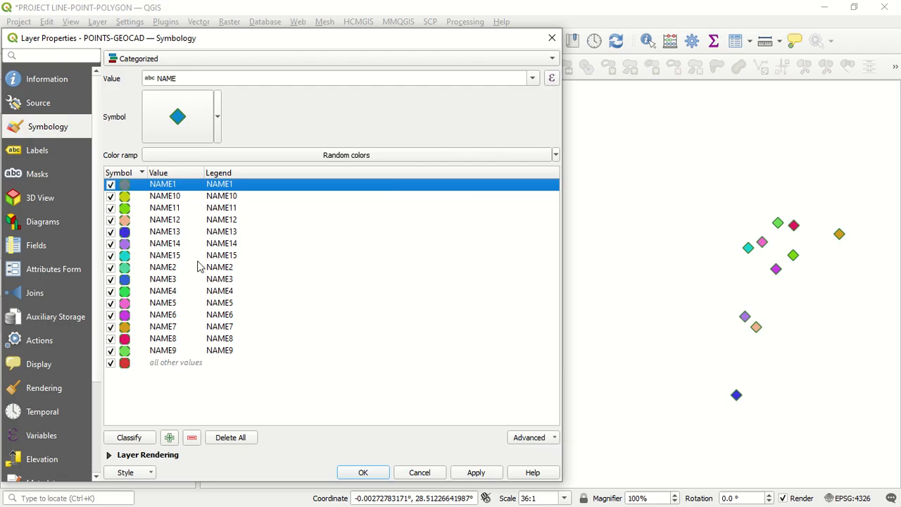
# - Examine the simple marker settings and symbol layer types of the NAME11 category, leaving its symbol as it is
pyautogui.doubleClick(124, 209)
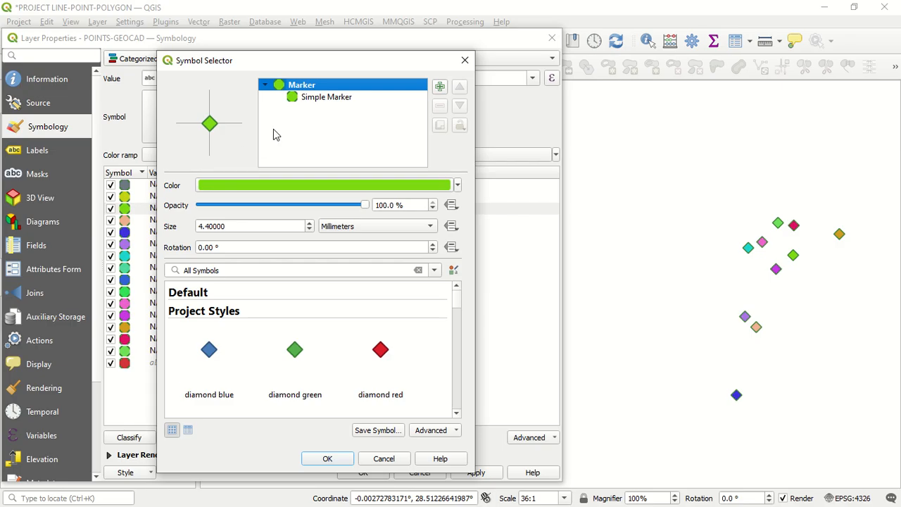
pyautogui.click(315, 100)
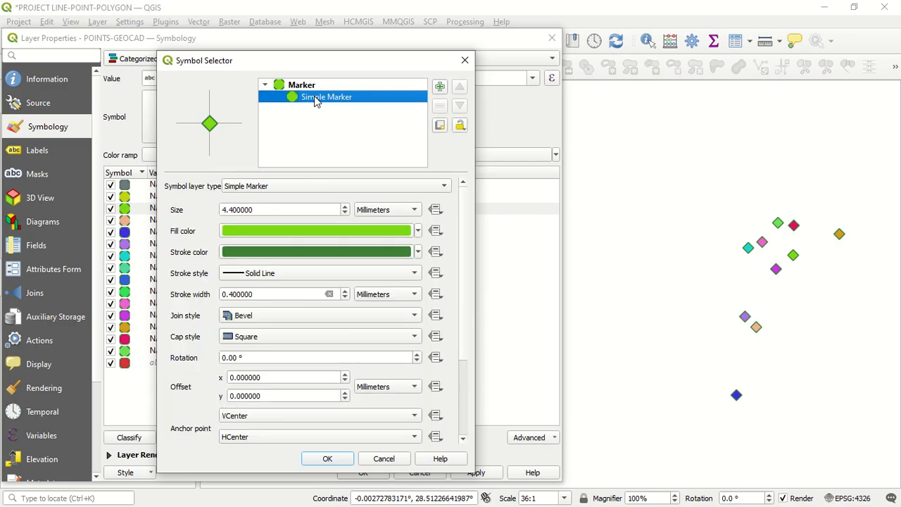
pyautogui.click(314, 187)
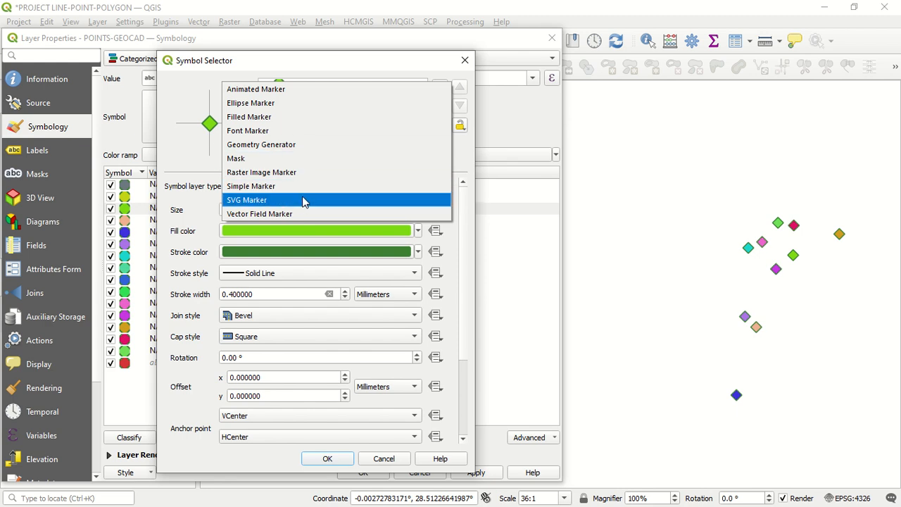
pyautogui.click(201, 173)
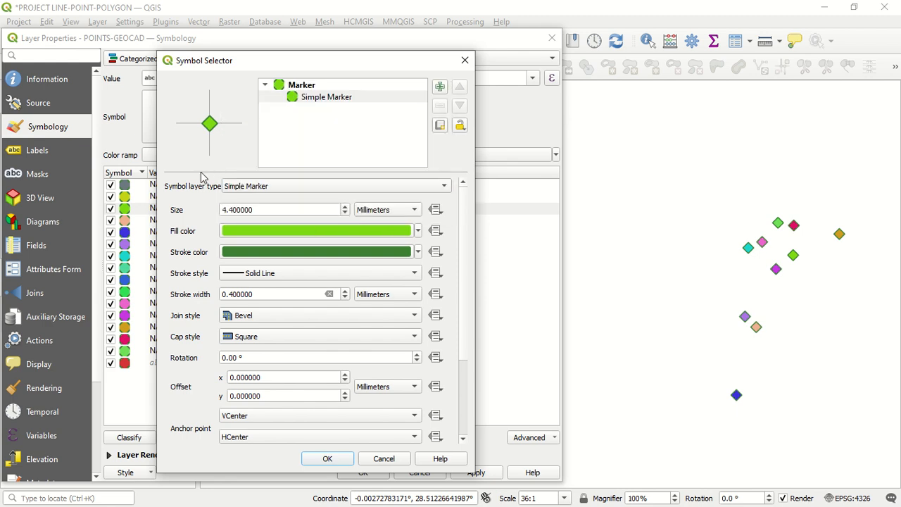
pyautogui.click(345, 98)
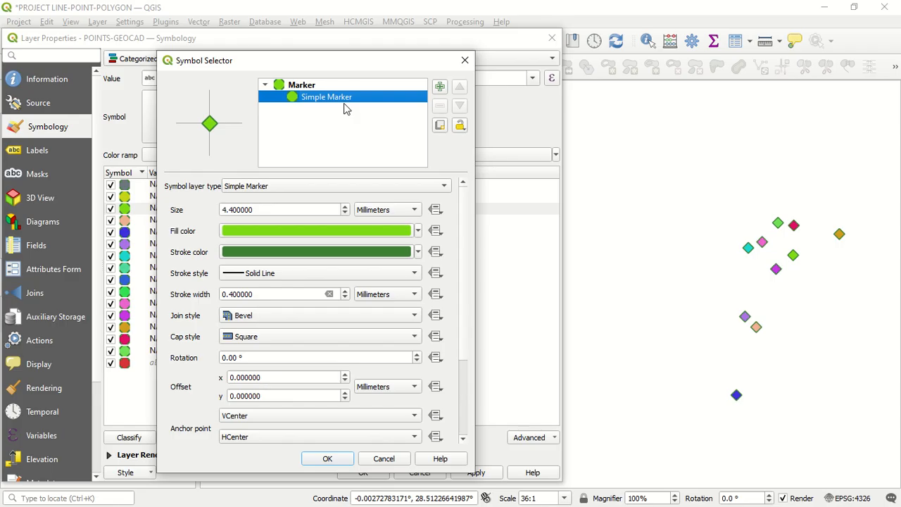
pyautogui.click(327, 458)
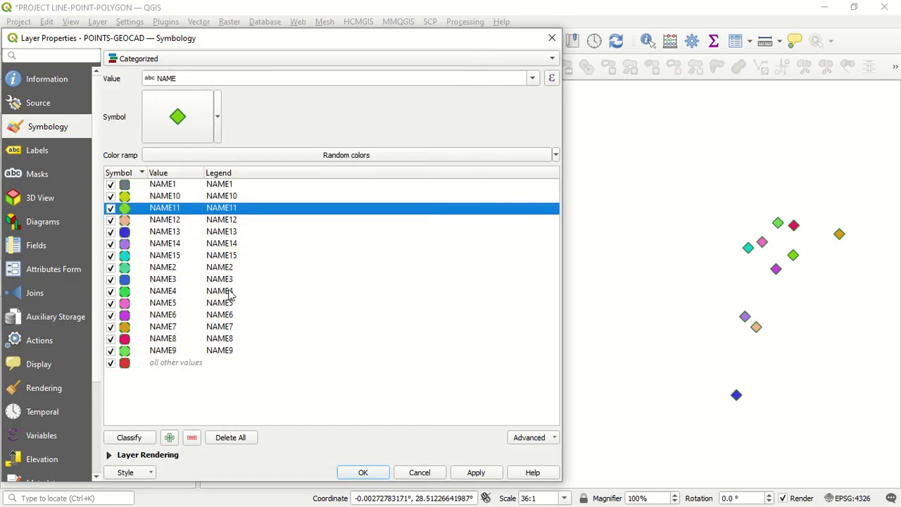
# - Examine the editable legend labels of the NAME categories, leaving their text as it is
pyautogui.click(236, 188)
pyautogui.doubleClick(236, 186)
pyautogui.click(230, 186)
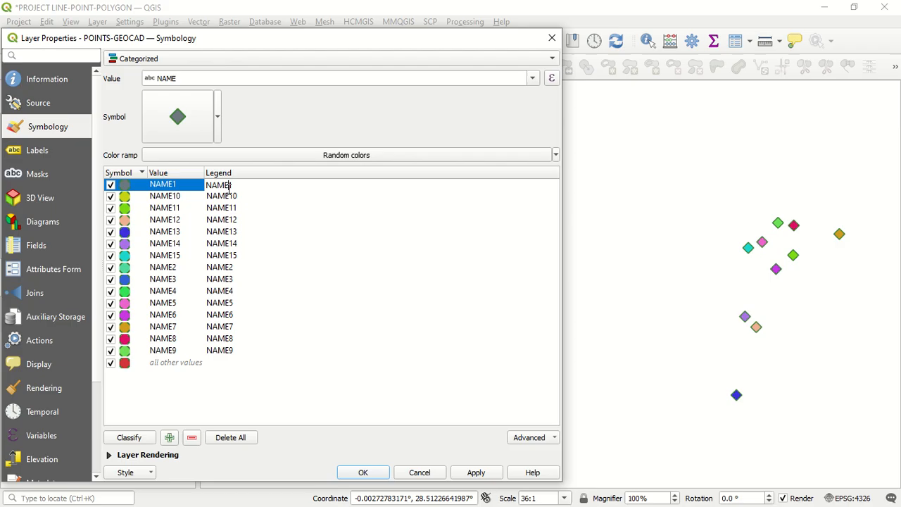
pyautogui.doubleClick(225, 199)
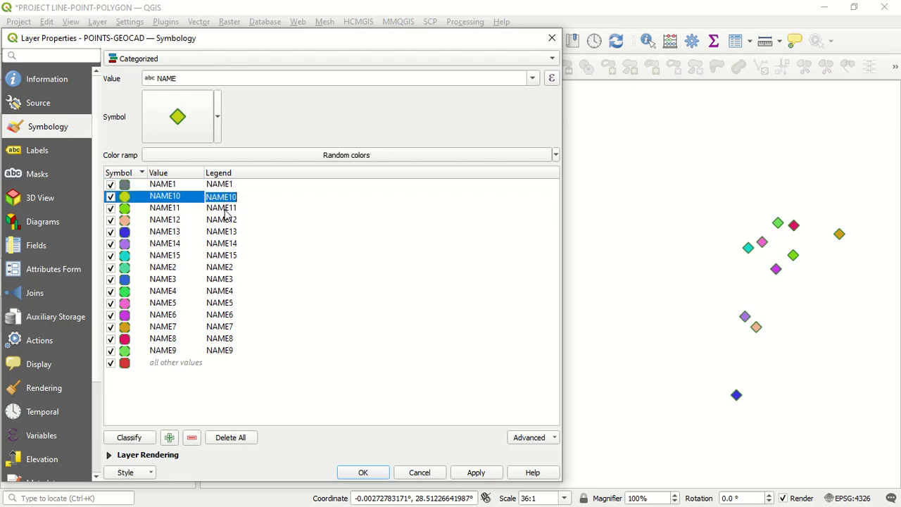
pyautogui.click(224, 210)
pyautogui.doubleClick(225, 219)
pyautogui.click(224, 245)
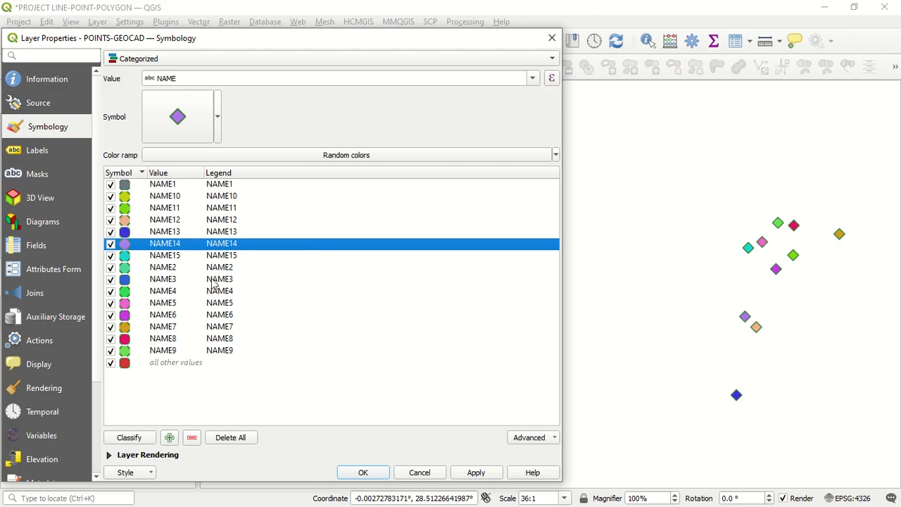
pyautogui.click(208, 387)
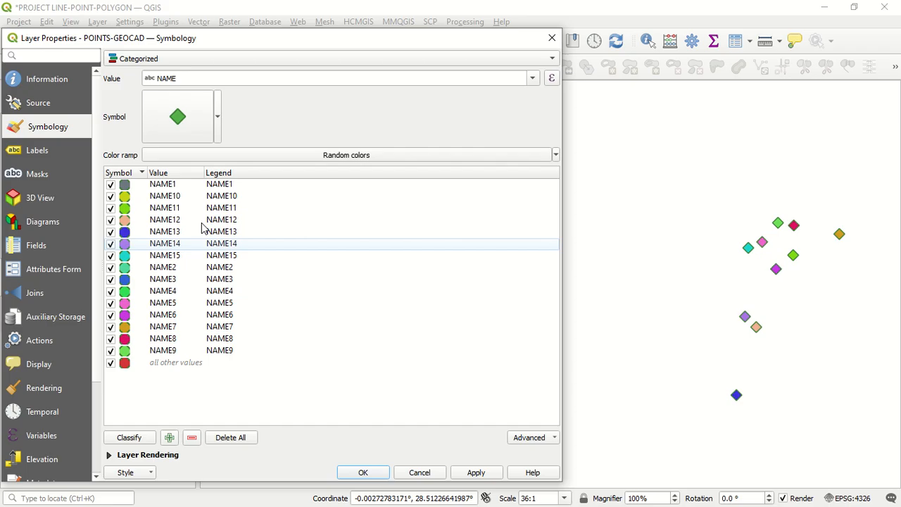
# - Create a new color ramp from the ColorBrewer catalog for the categories, using the Spectral scheme with 5 colors
pyautogui.click(430, 159)
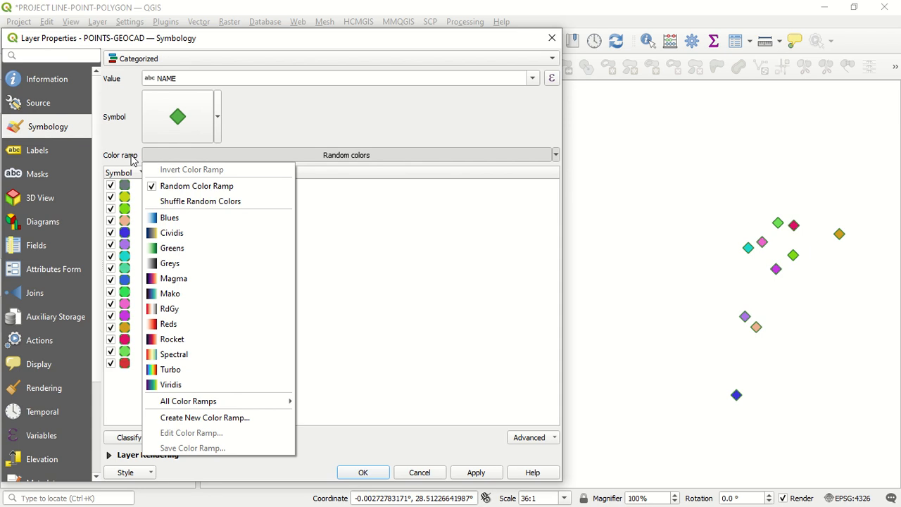
pyautogui.click(275, 158)
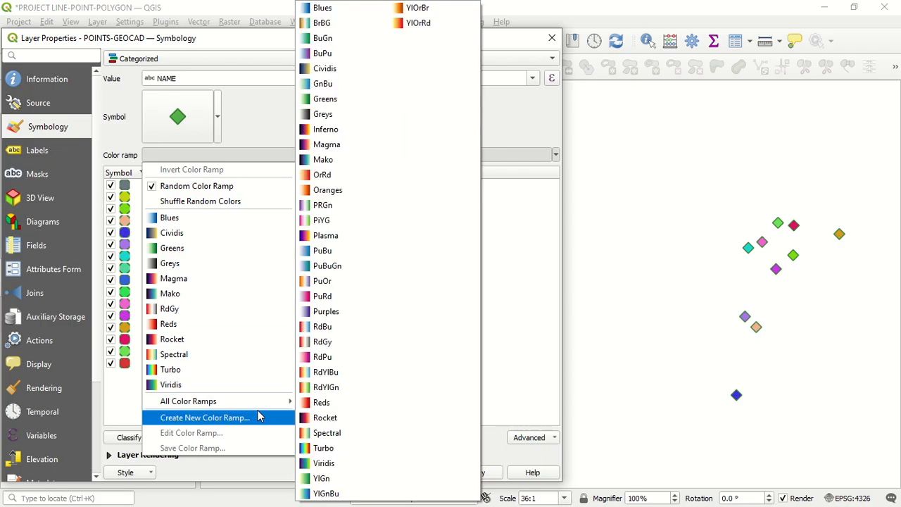
pyautogui.click(269, 419)
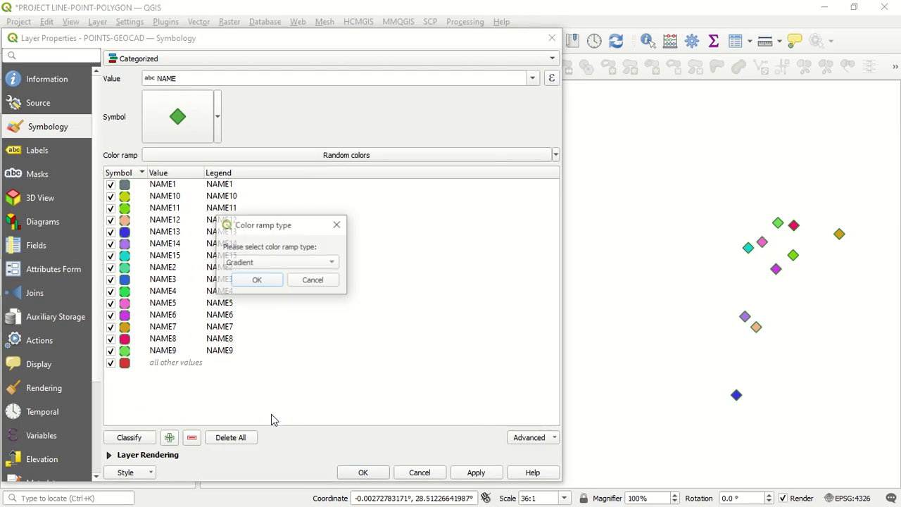
pyautogui.click(281, 266)
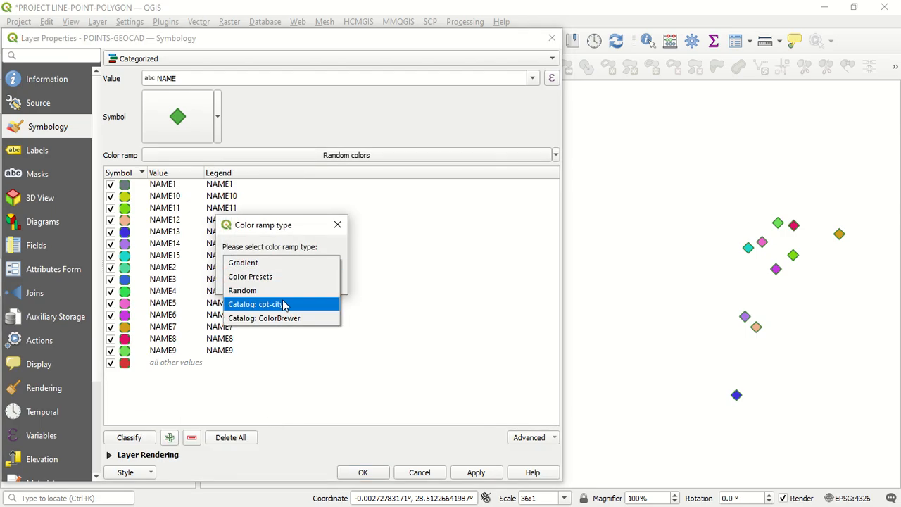
pyautogui.click(303, 318)
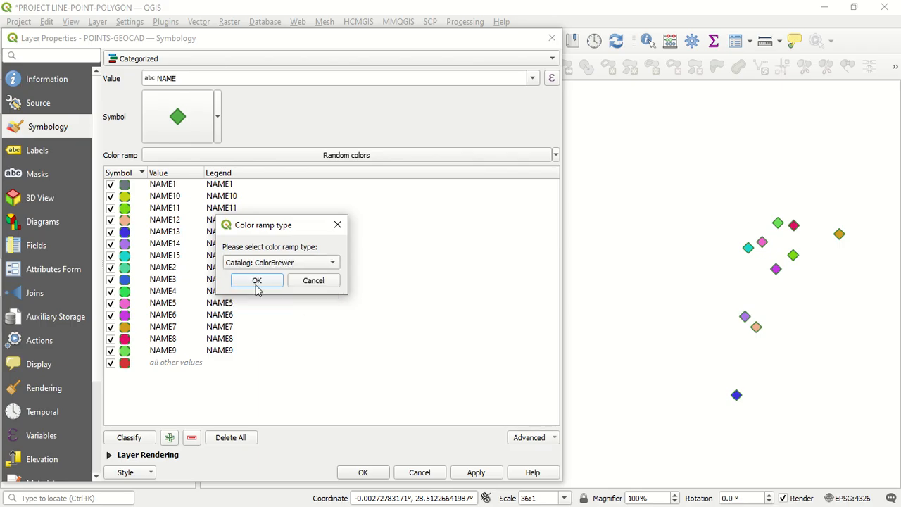
pyautogui.click(257, 280)
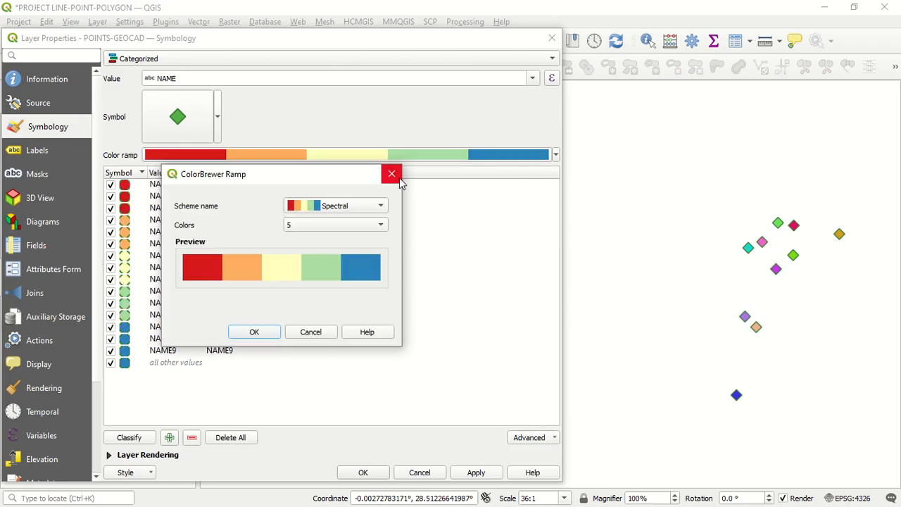
pyautogui.click(254, 332)
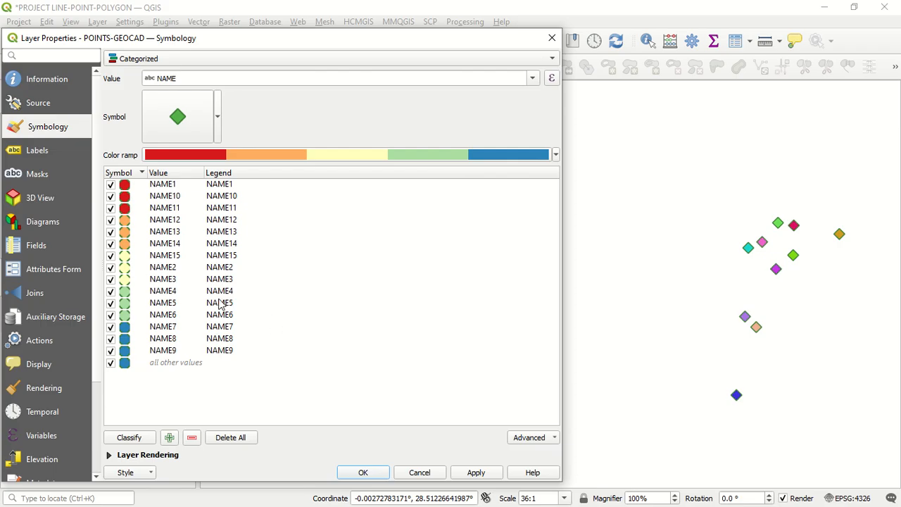
# - Change the scheme of the categories' ColorBrewer ramp to YlOrBr, keeping 5 colors
pyautogui.click(233, 158)
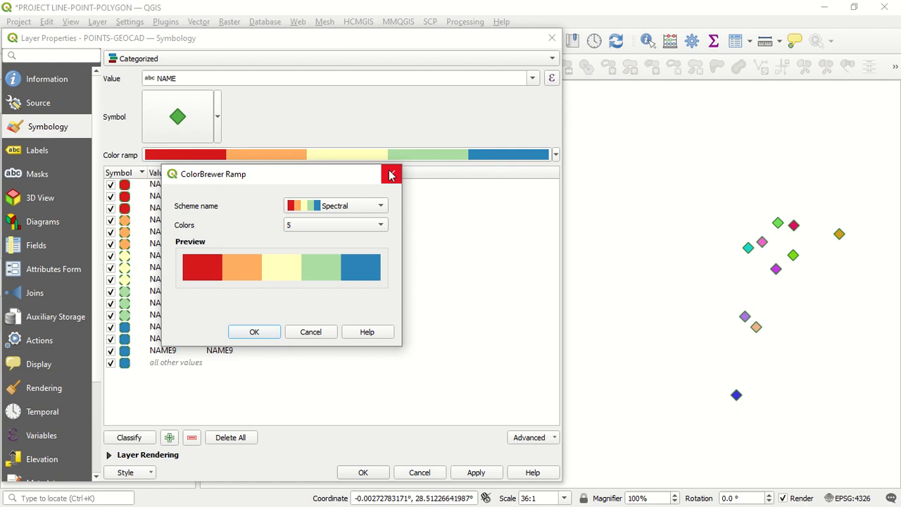
pyautogui.click(391, 174)
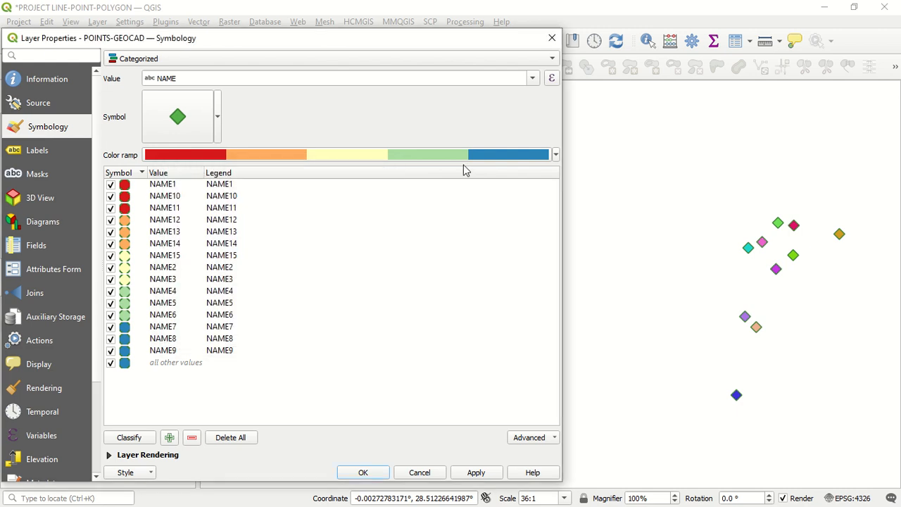
pyautogui.click(548, 158)
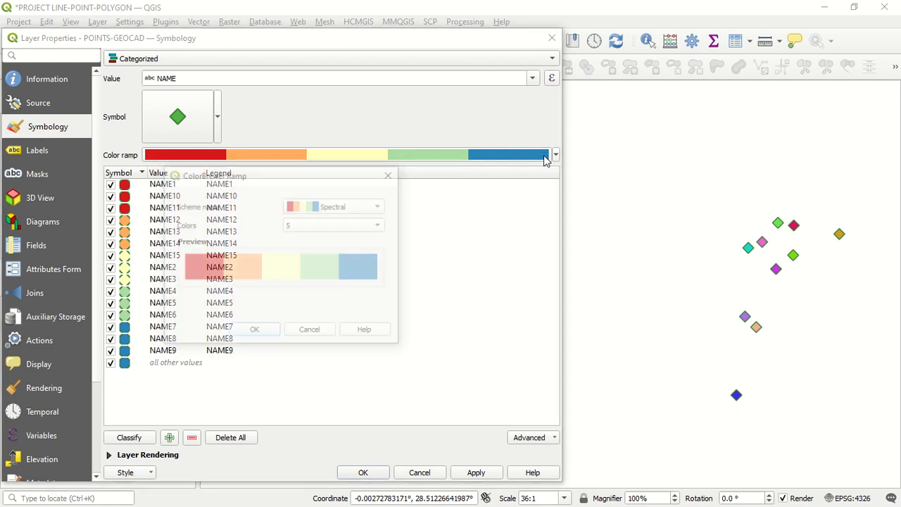
pyautogui.click(377, 210)
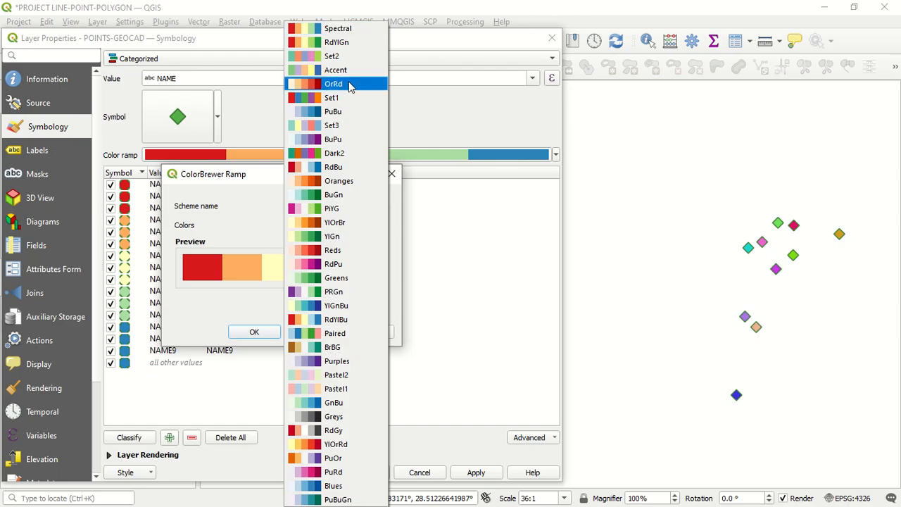
pyautogui.click(235, 203)
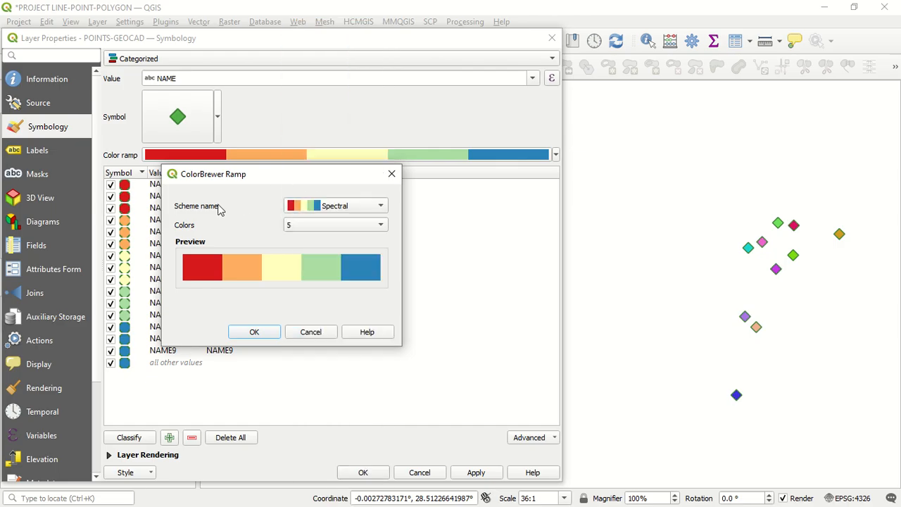
pyautogui.click(306, 206)
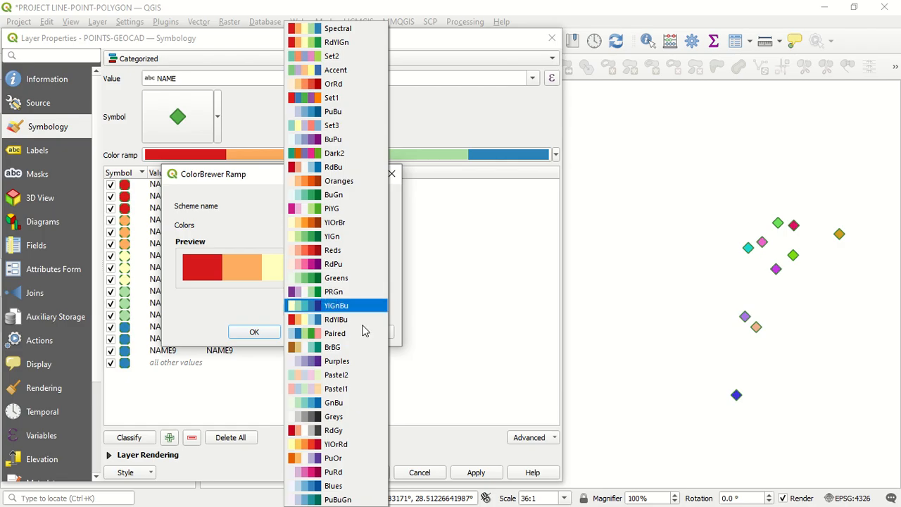
pyautogui.click(345, 222)
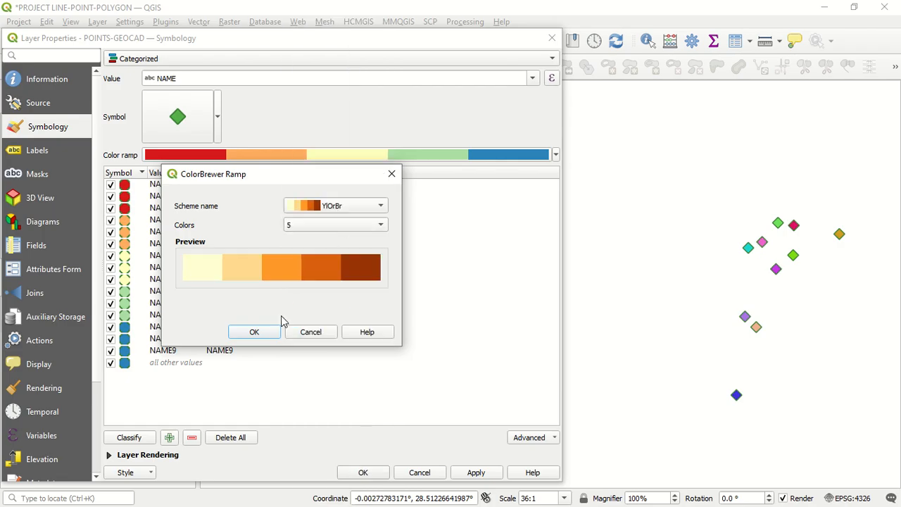
pyautogui.click(271, 335)
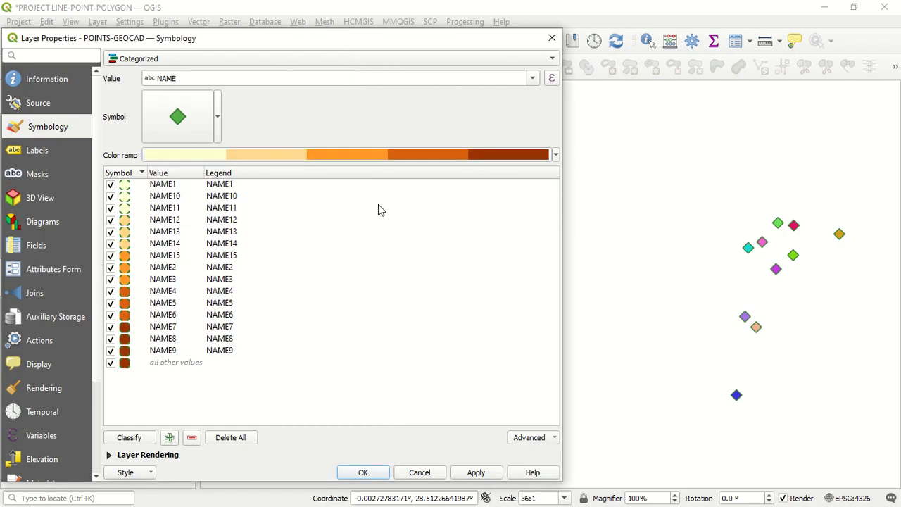
pyautogui.click(556, 156)
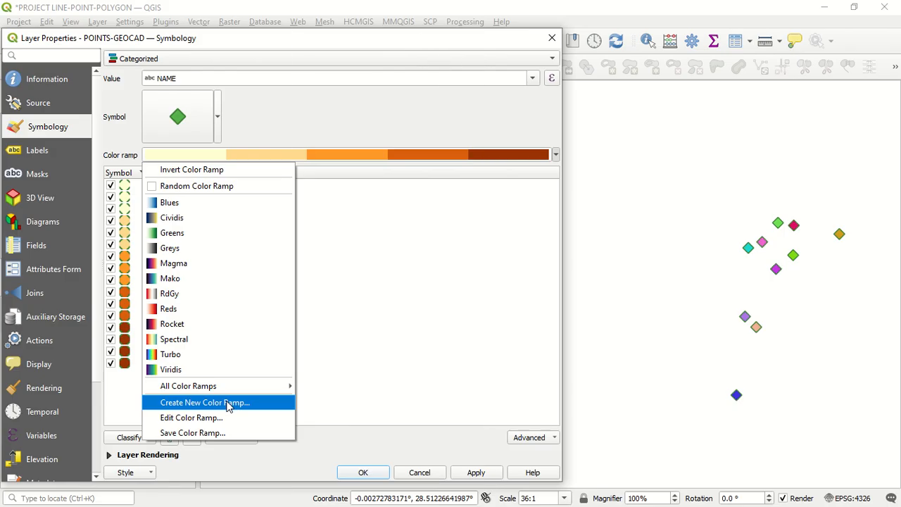
pyautogui.click(228, 405)
pyautogui.click(266, 265)
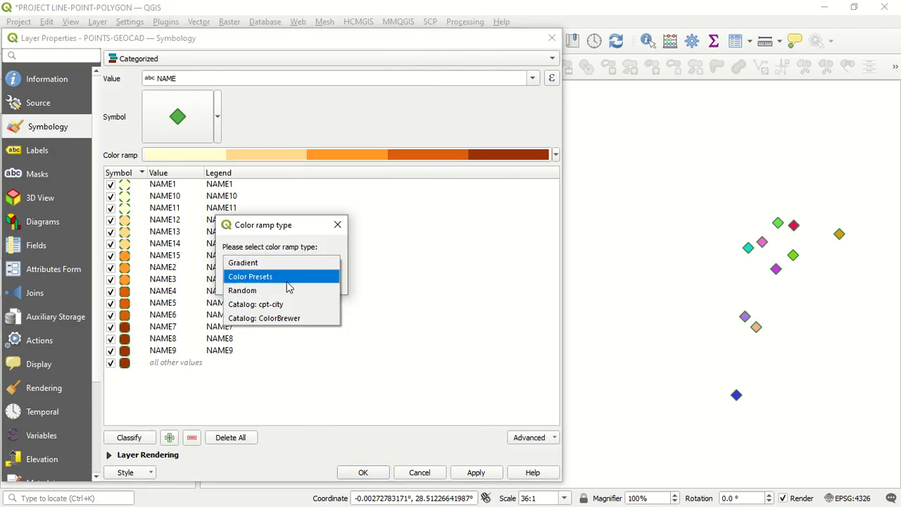
pyautogui.click(285, 235)
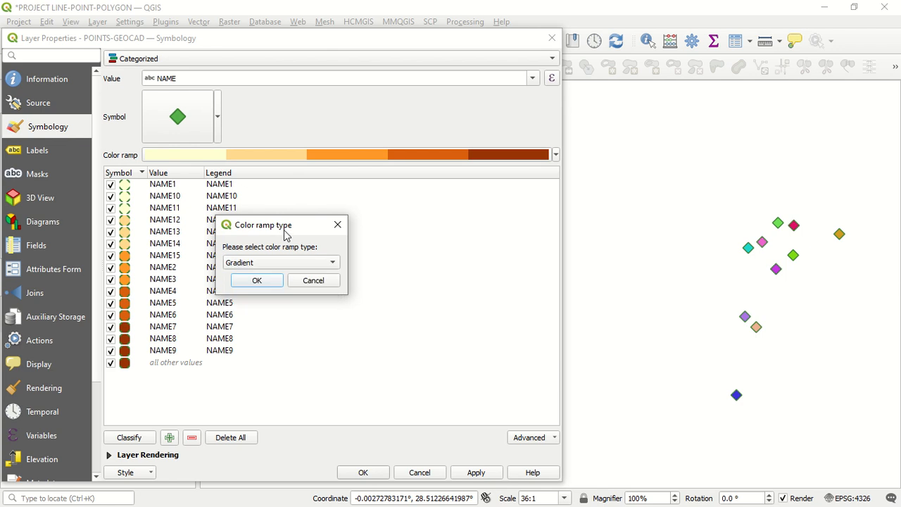
pyautogui.click(337, 226)
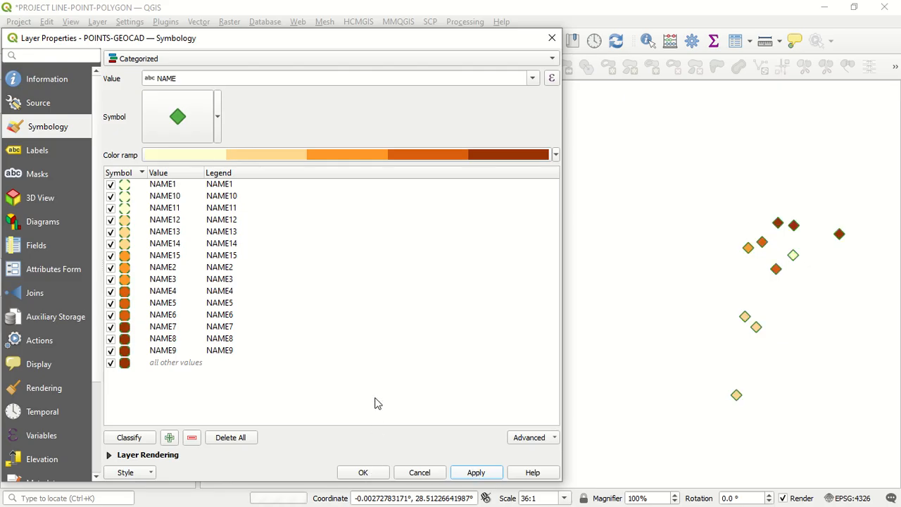
# - Accept the POINTS-GEOCAD symbology and zoom the map to the extent of the POLY-GEOCAD layer
pyautogui.click(366, 471)
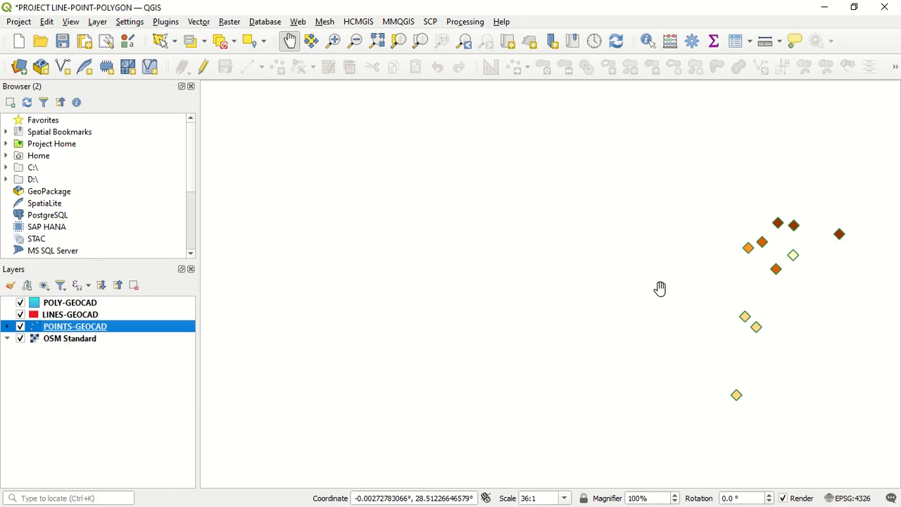
pyautogui.scroll(-5, 584, 288)
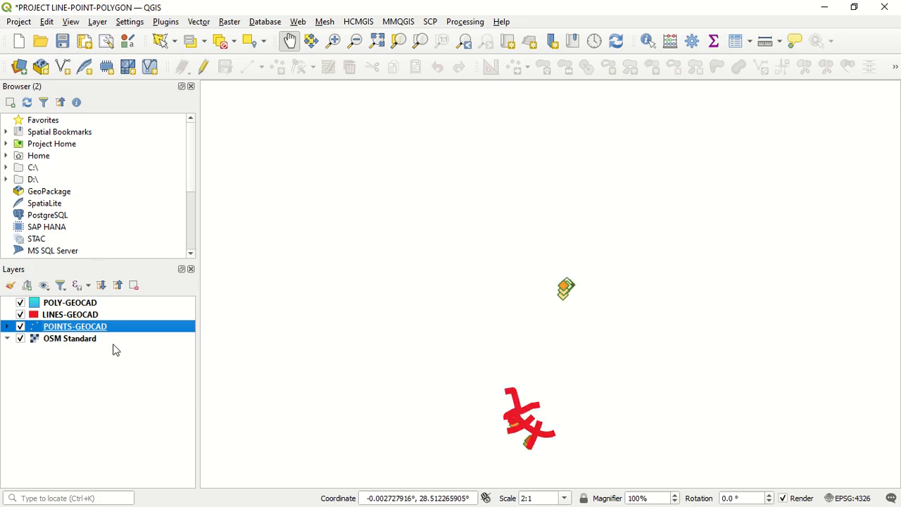
pyautogui.rightClick(119, 306)
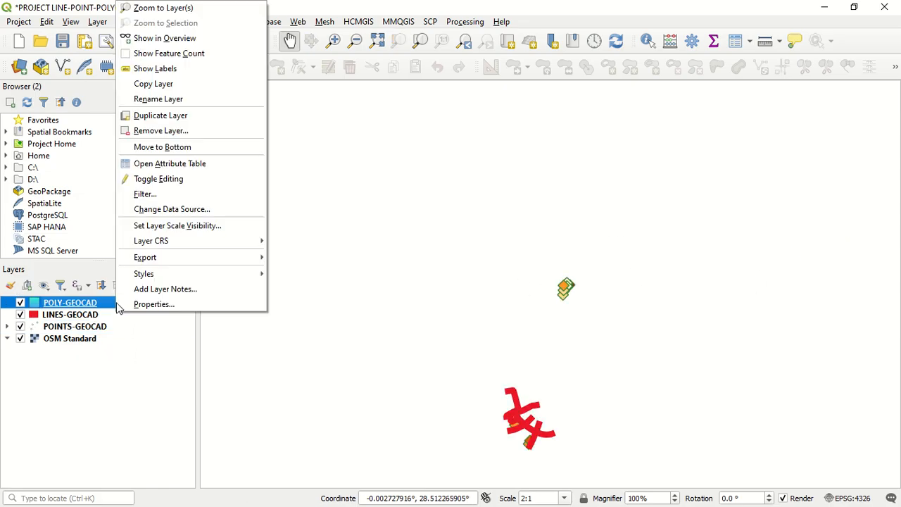
pyautogui.click(182, 13)
pyautogui.scroll(2, 457, 349)
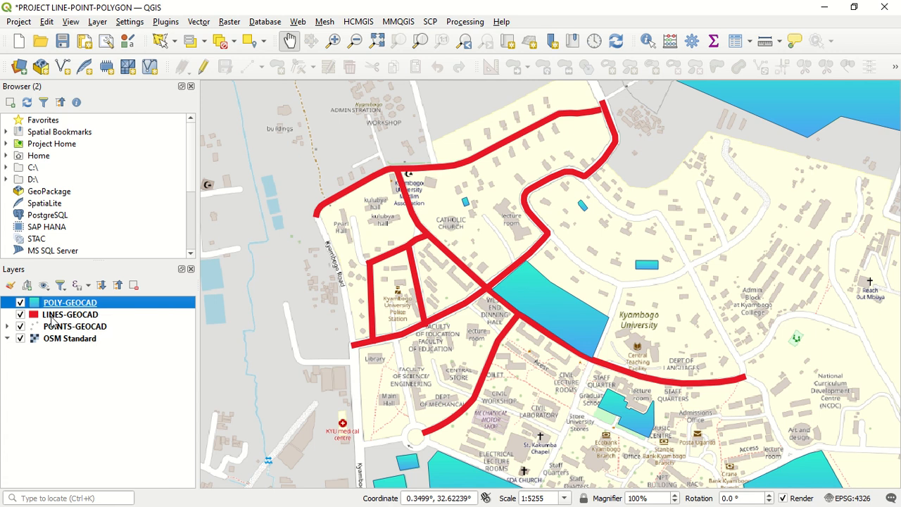
# - Review the fields and records in the LINES-GEOCAD attribute table, and close it
pyautogui.click(56, 317)
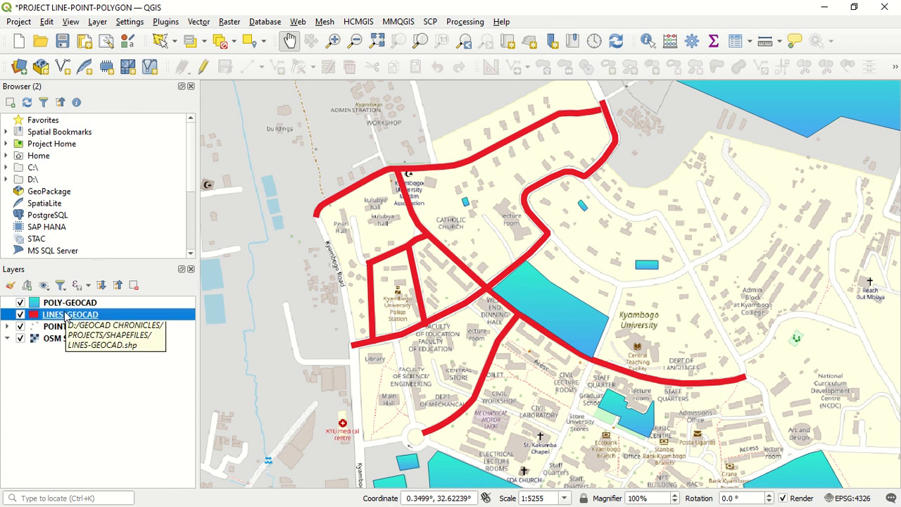
pyautogui.rightClick(65, 317)
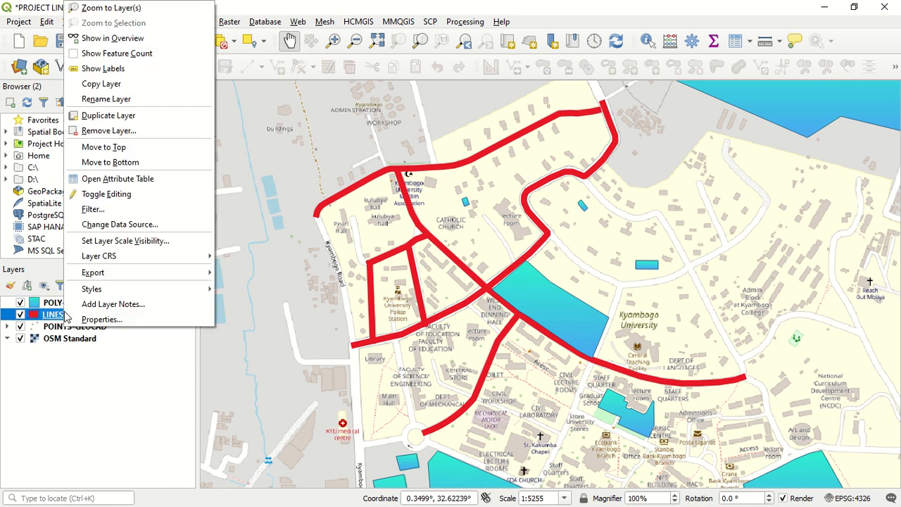
pyautogui.click(156, 178)
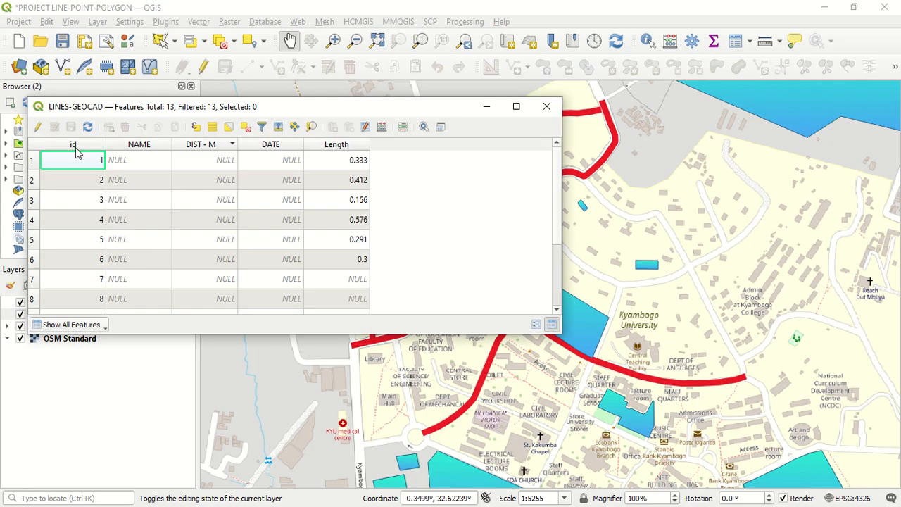
pyautogui.scroll(-2, 83, 179)
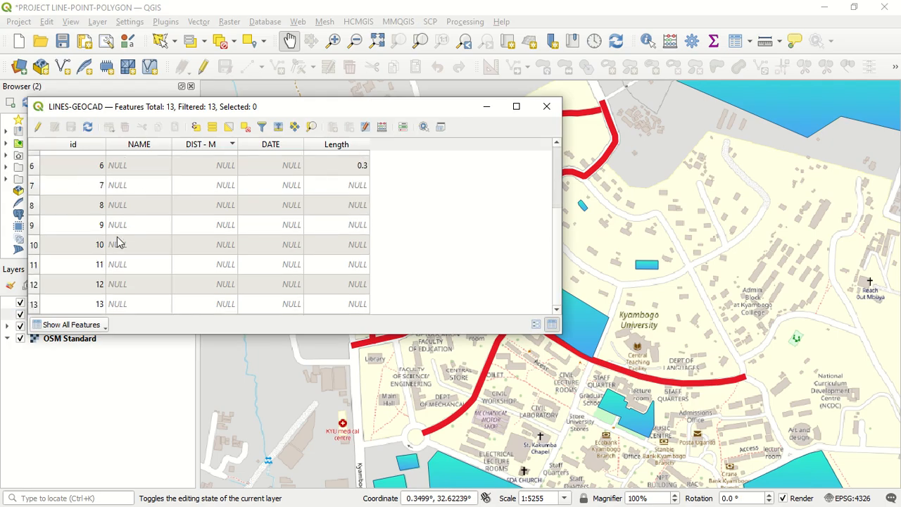
pyautogui.scroll(2, 169, 223)
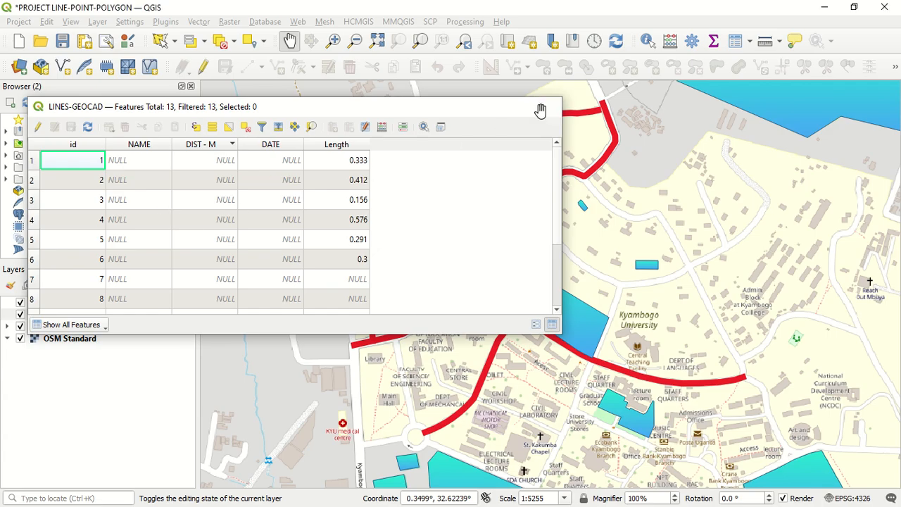
pyautogui.click(546, 107)
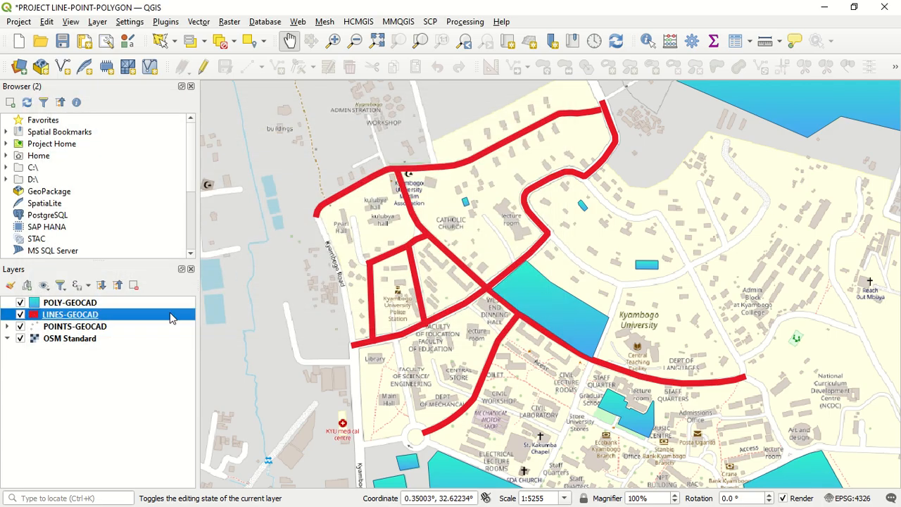
# - Set the LINES-GEOCAD layer's symbology to Categorized, using the id field as the value
pyautogui.rightClick(170, 318)
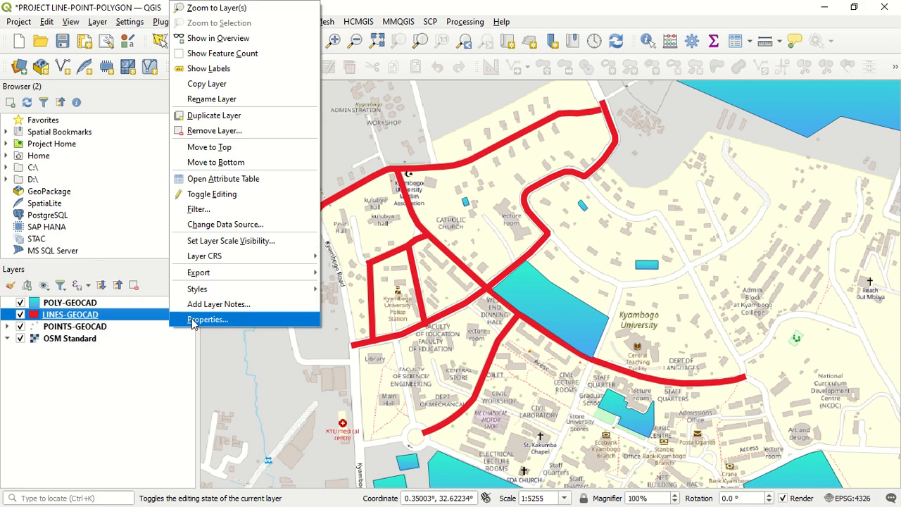
pyautogui.click(191, 320)
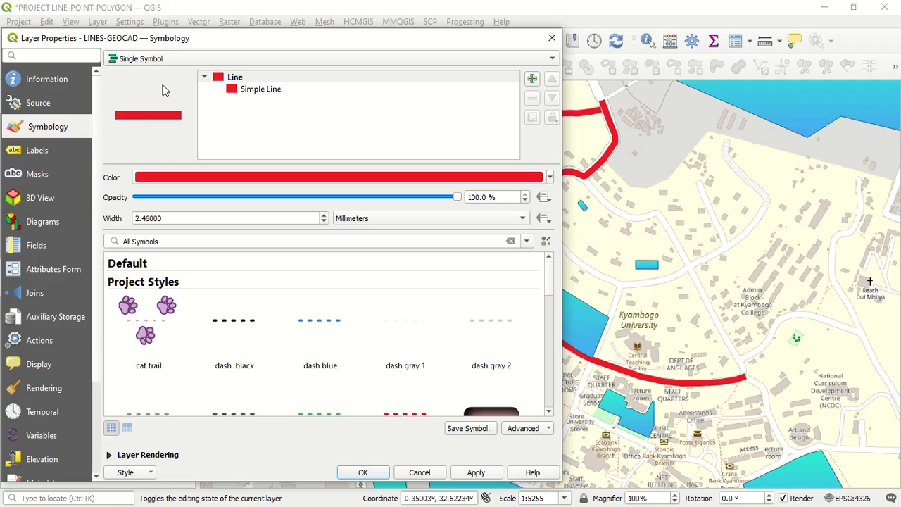
pyautogui.click(174, 61)
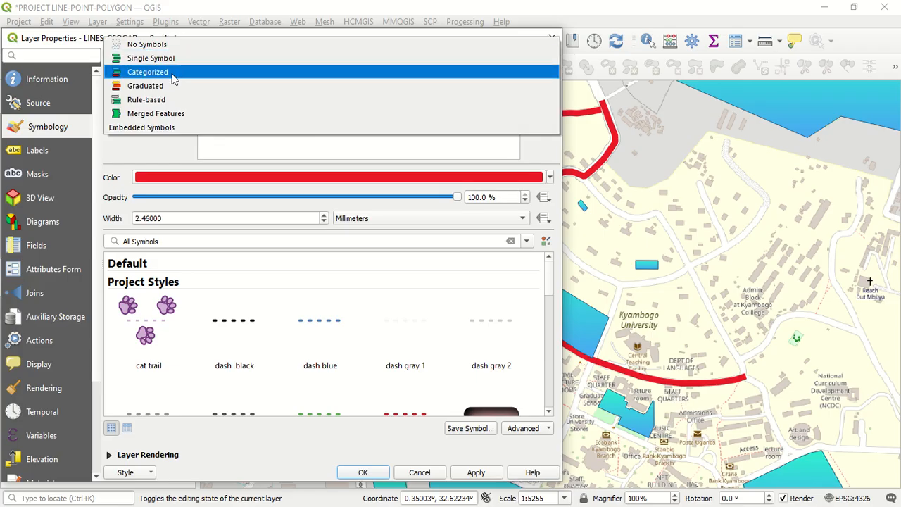
pyautogui.click(175, 74)
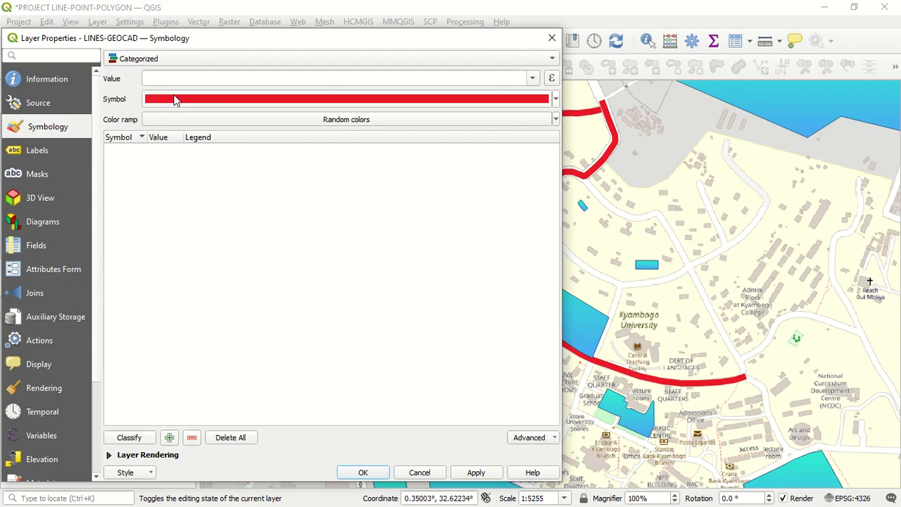
pyautogui.click(531, 78)
pyautogui.click(375, 98)
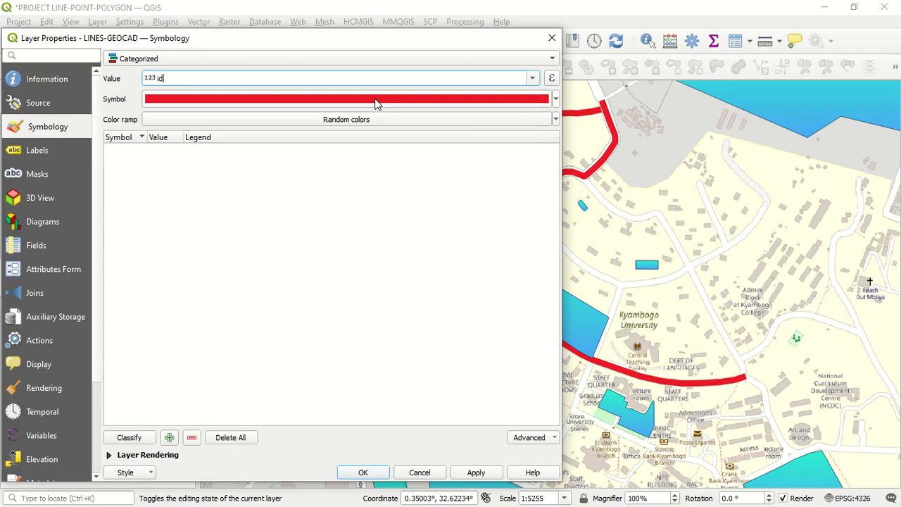
# - Change the base line symbol to the dash black preset and classify the lines by id
pyautogui.click(339, 99)
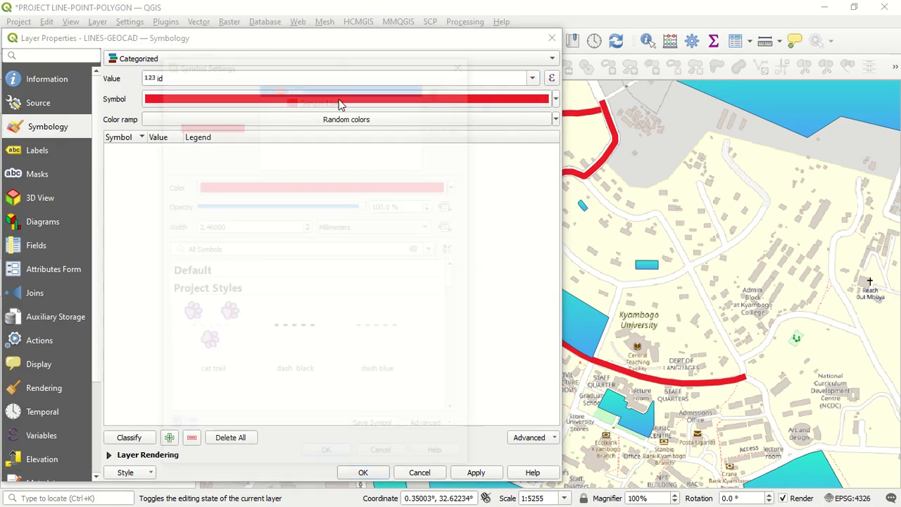
pyautogui.click(340, 98)
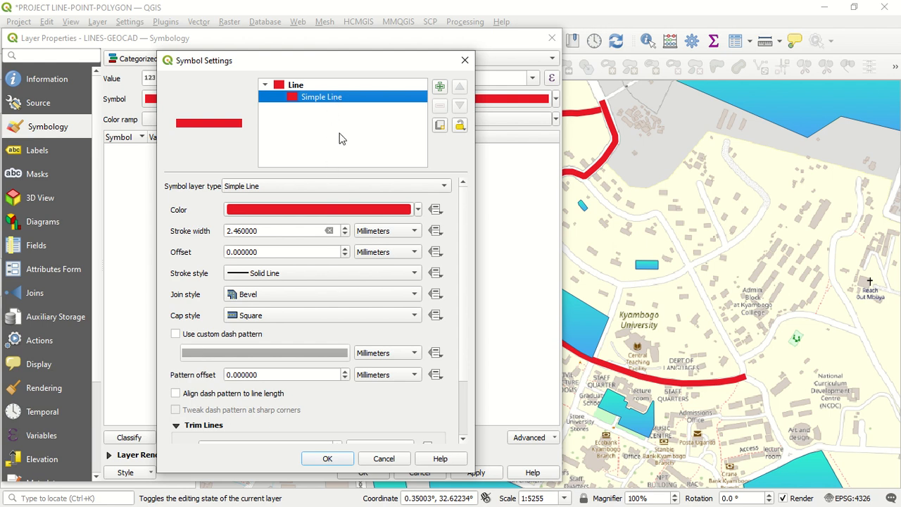
pyautogui.click(322, 85)
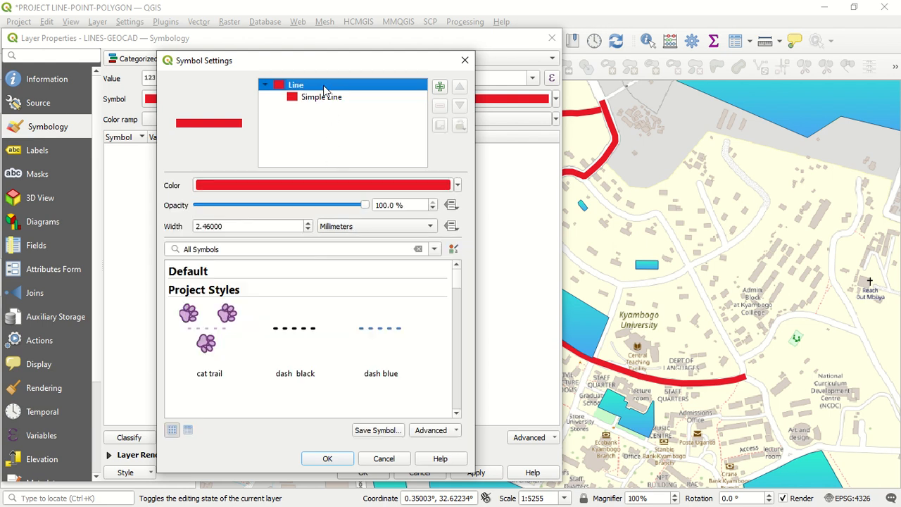
pyautogui.click(312, 324)
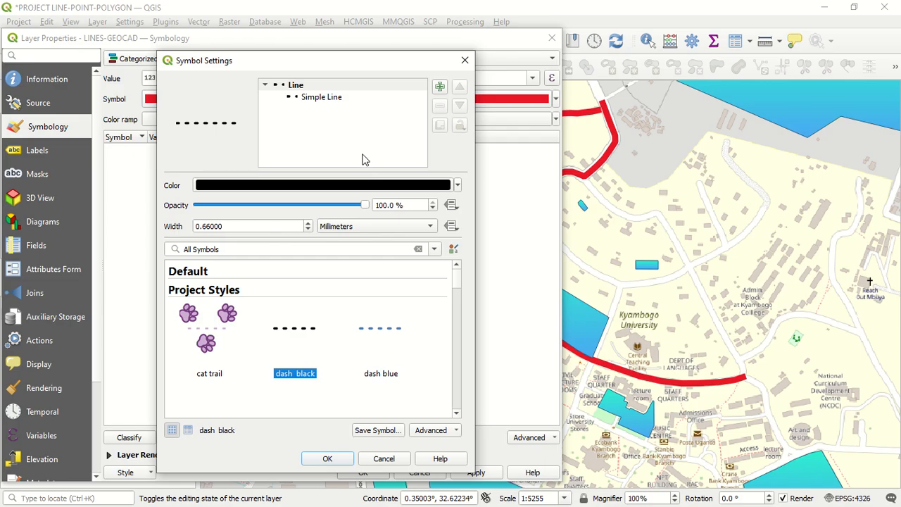
pyautogui.click(457, 185)
pyautogui.click(388, 184)
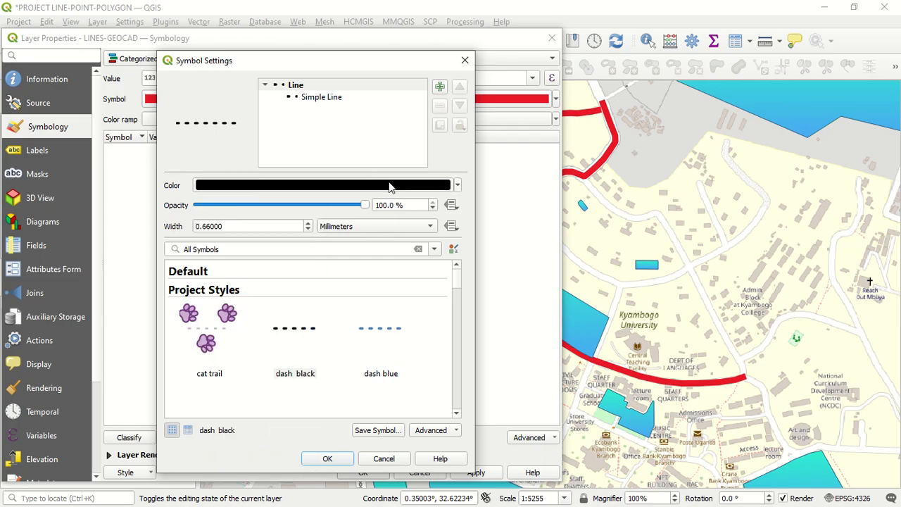
pyautogui.click(326, 458)
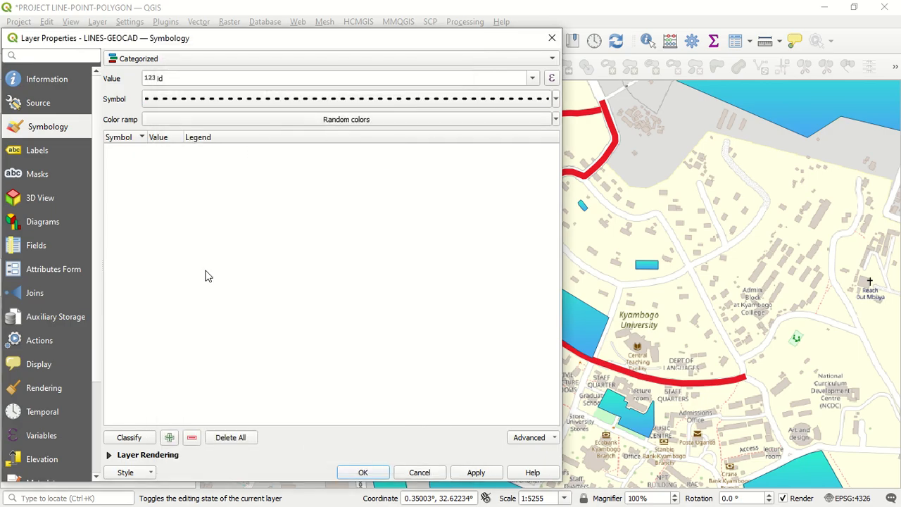
pyautogui.click(127, 439)
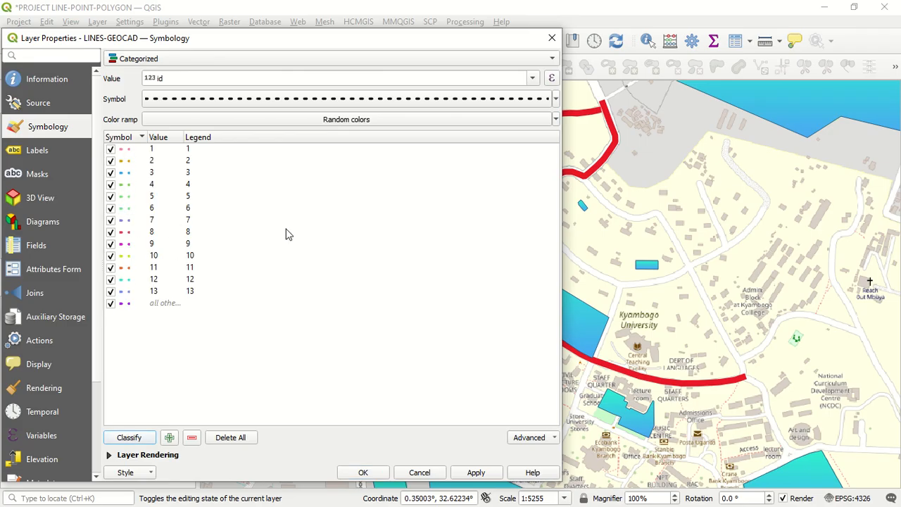
# - Create a new ColorBrewer catalog color ramp for the line categories, using the Spectral scheme with 5 colors
pyautogui.click(556, 120)
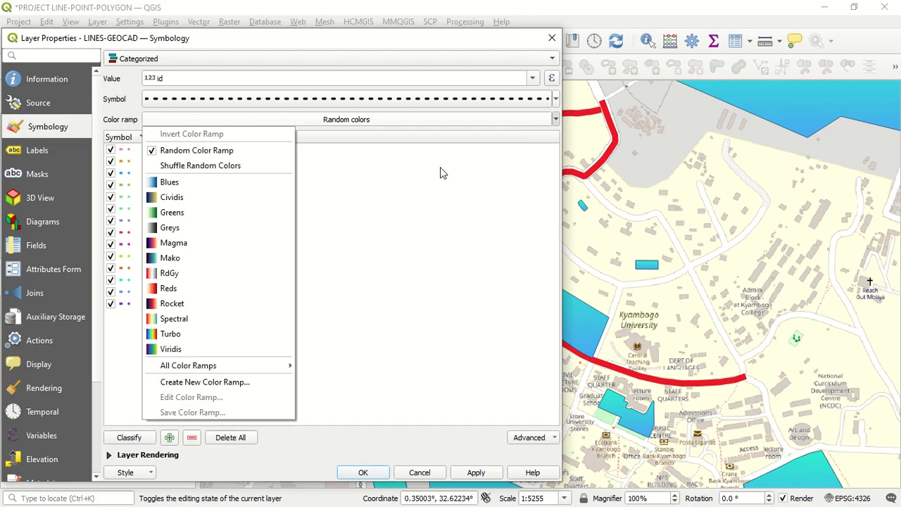
pyautogui.click(225, 382)
pyautogui.click(266, 265)
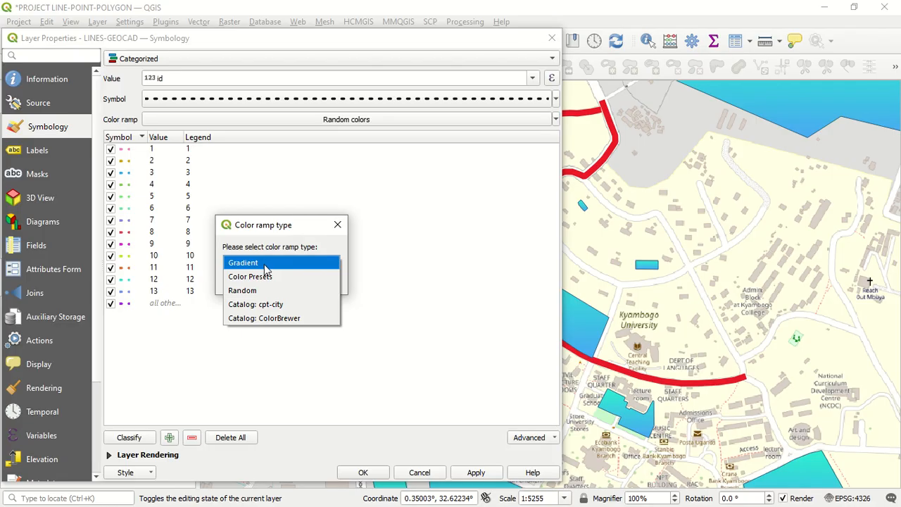
pyautogui.click(301, 296)
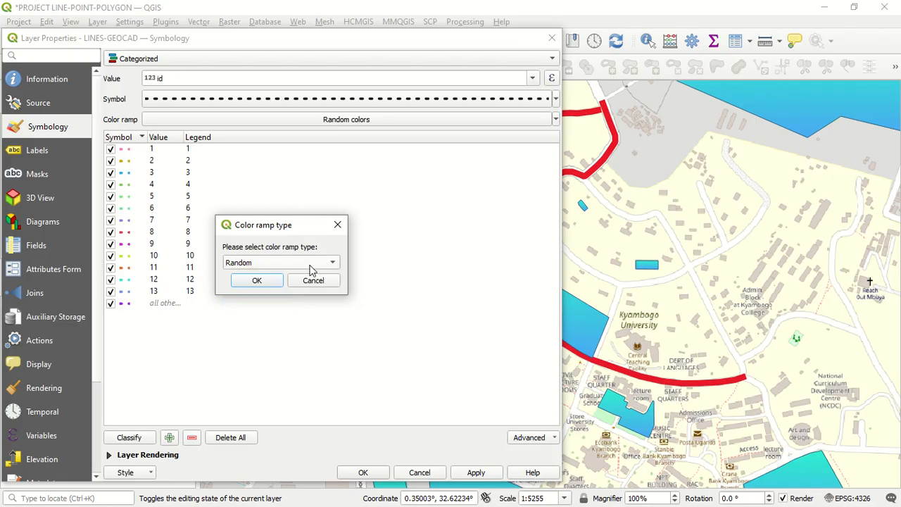
pyautogui.click(293, 263)
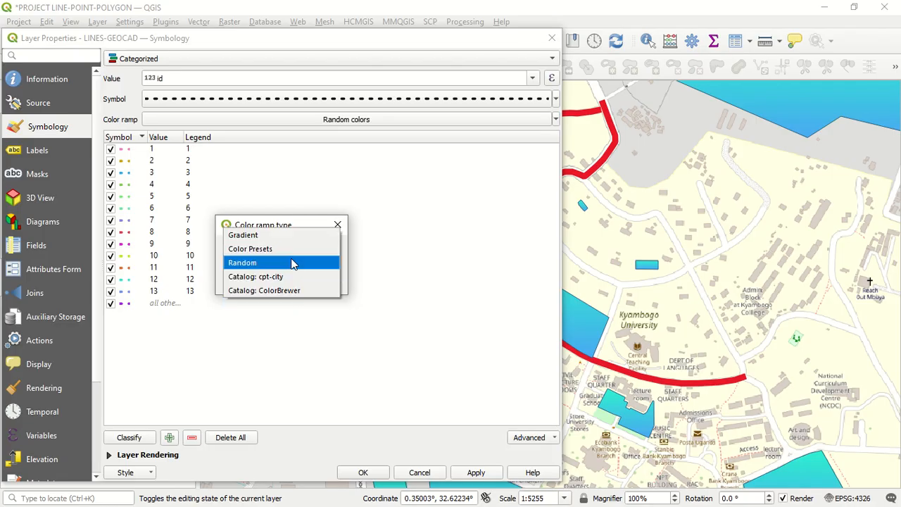
pyautogui.click(294, 295)
pyautogui.click(257, 280)
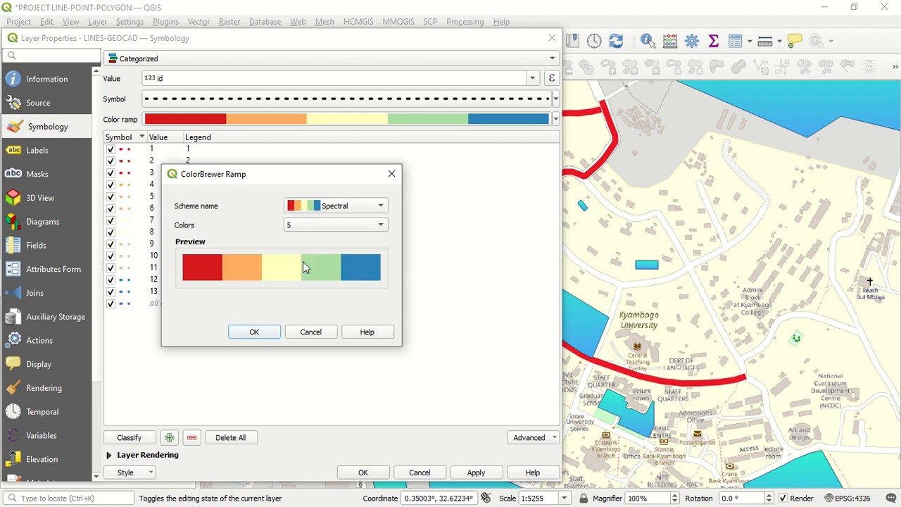
pyautogui.click(373, 208)
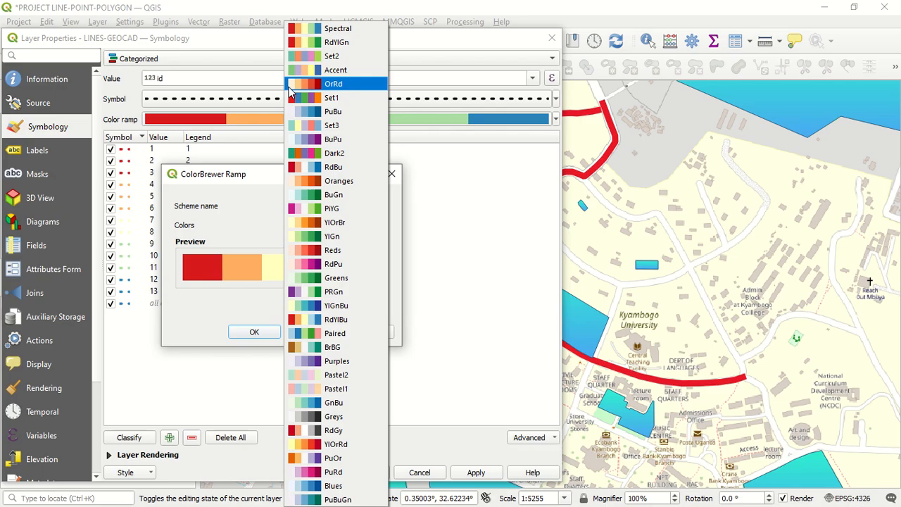
pyautogui.click(338, 28)
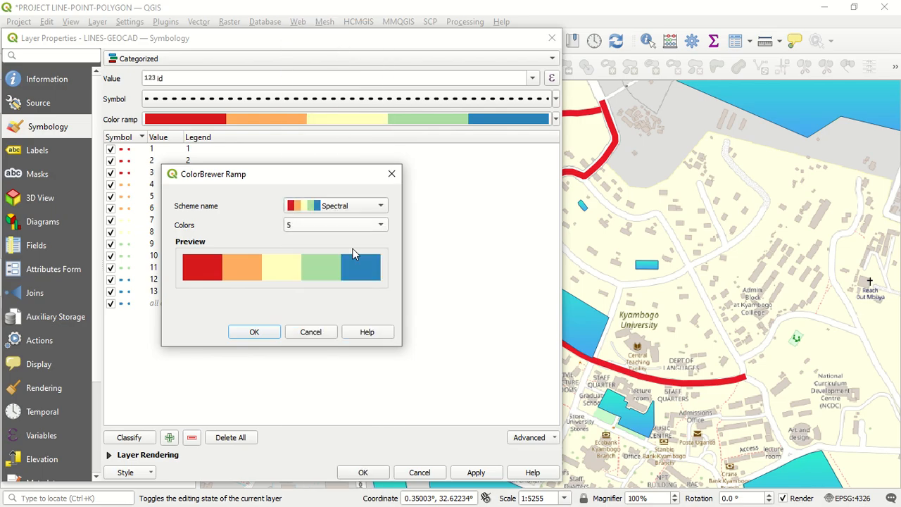
pyautogui.click(274, 330)
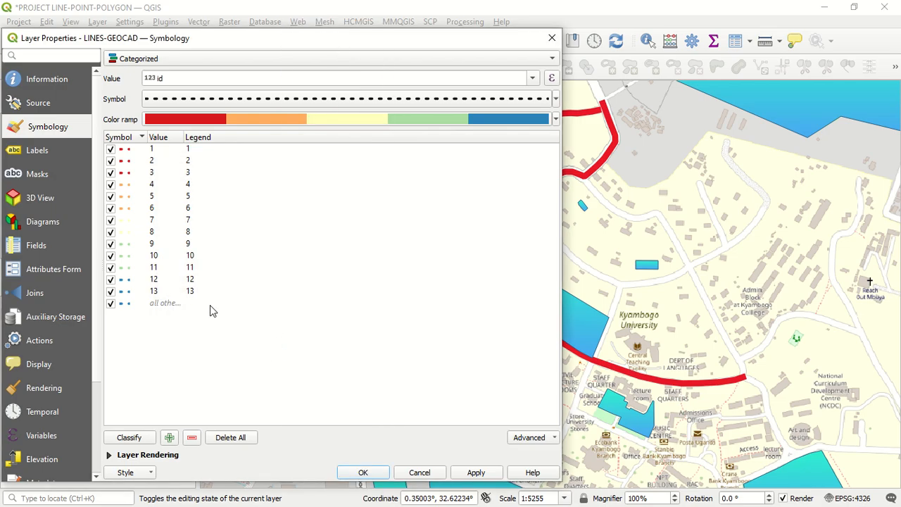
# - Apply and accept the categorized LINES-GEOCAD symbology, and hide the OSM Standard basemap
pyautogui.click(477, 475)
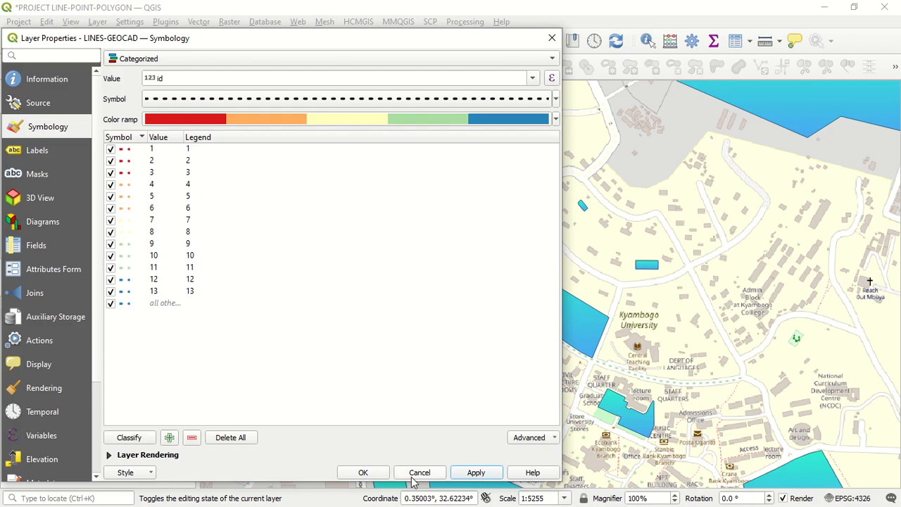
pyautogui.click(363, 472)
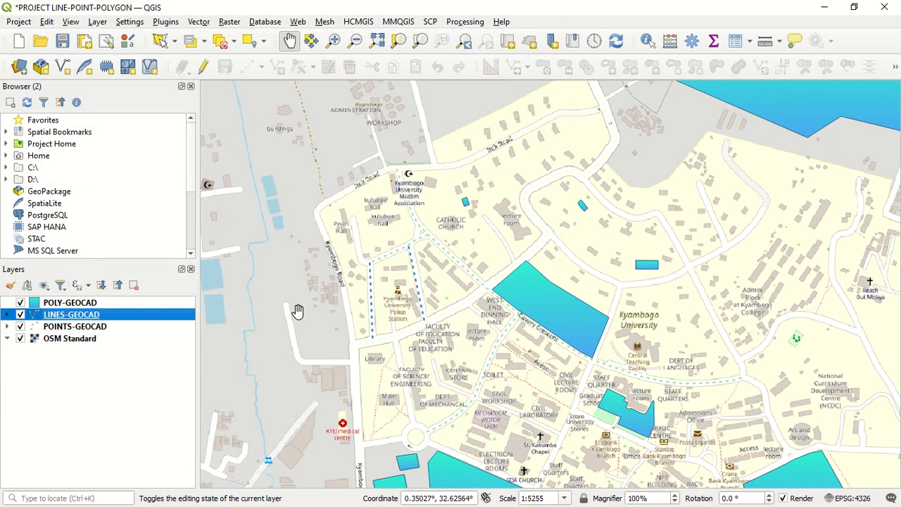
pyautogui.click(20, 339)
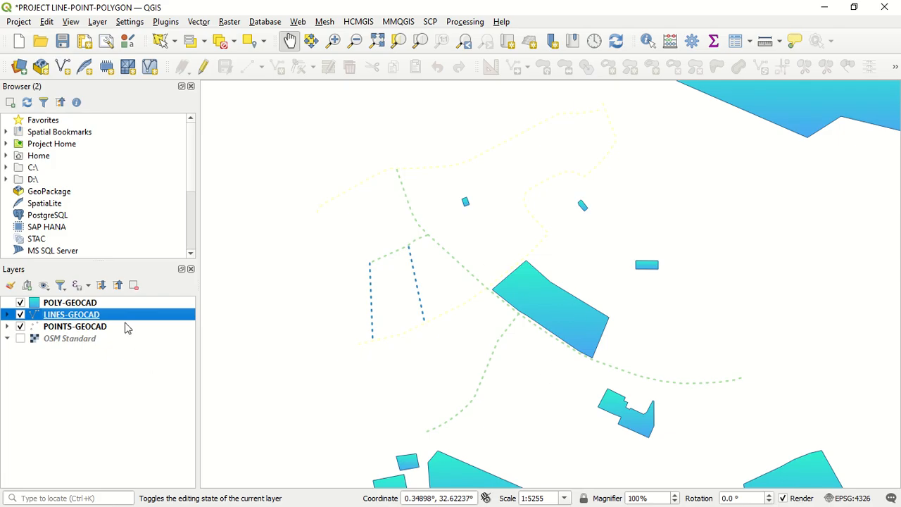
# - Set the width of the LINES-GEOCAD base symbol to 2.46 millimeters and apply it to the categories
pyautogui.rightClick(120, 323)
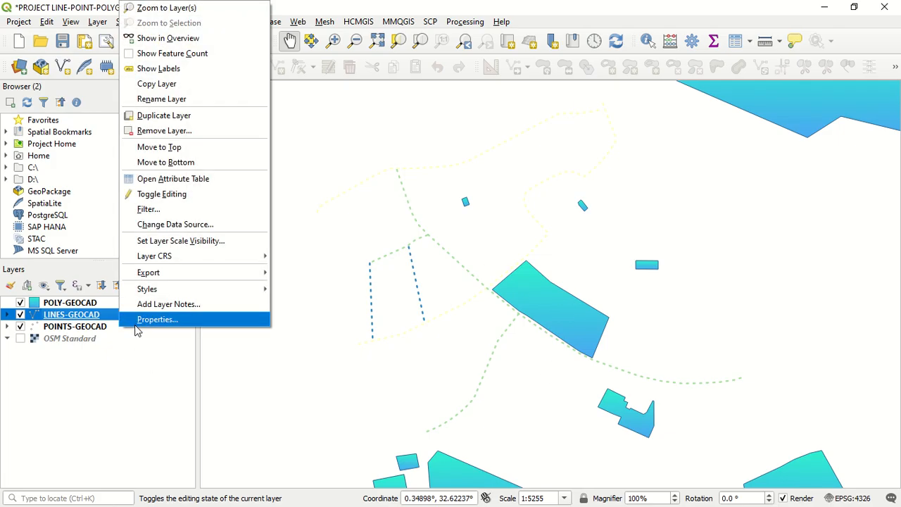
pyautogui.click(136, 324)
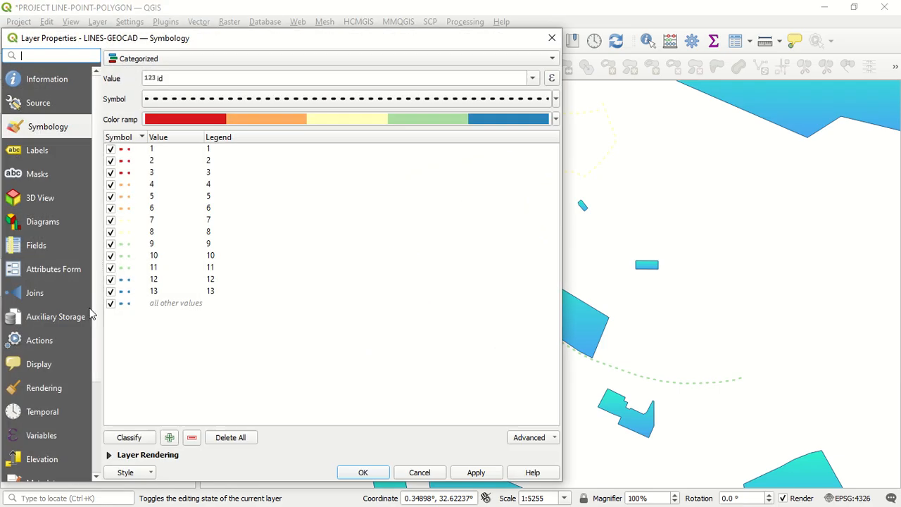
pyautogui.click(191, 102)
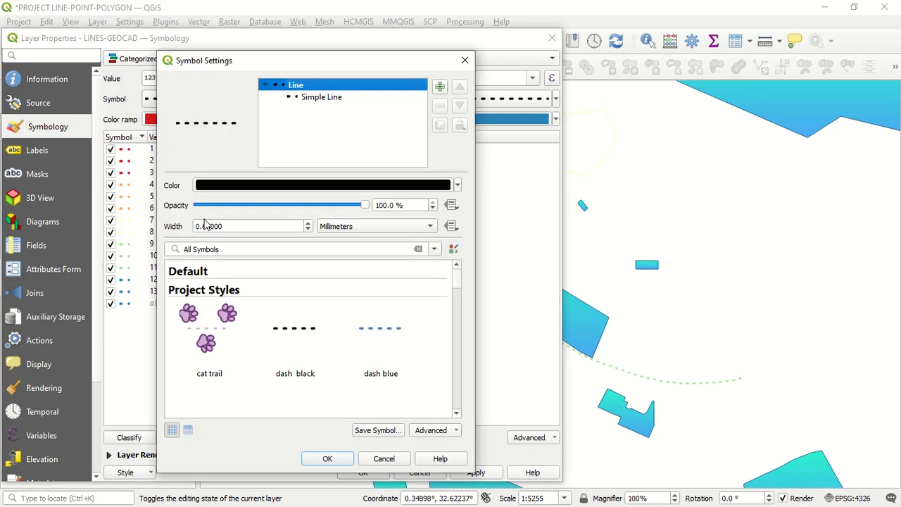
pyautogui.scroll(8, 311, 225)
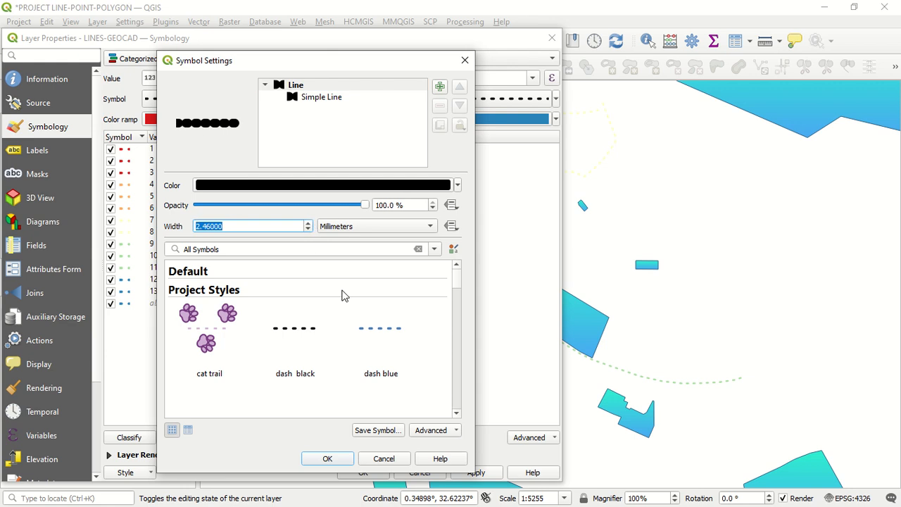
pyautogui.click(327, 458)
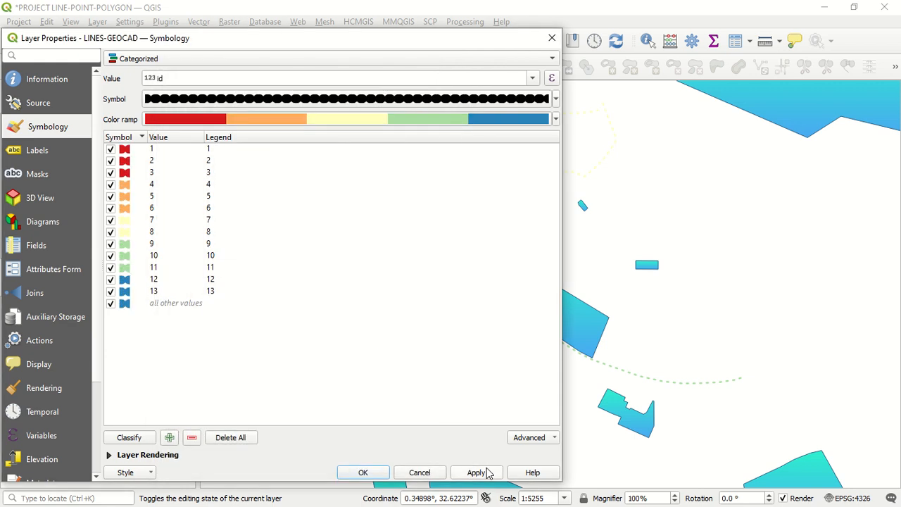
pyautogui.click(489, 474)
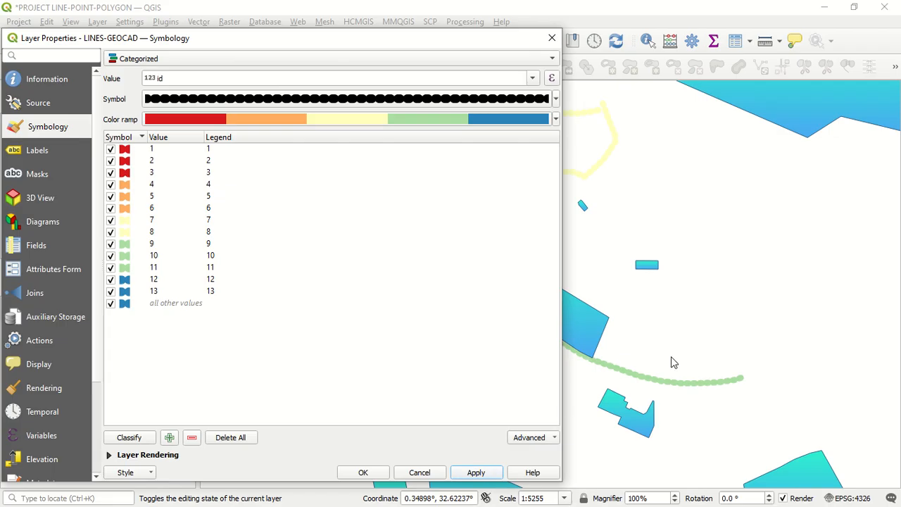
# - Reduce the line width of category 1's symbol to 0.06 millimeters, and select category 2
pyautogui.click(124, 152)
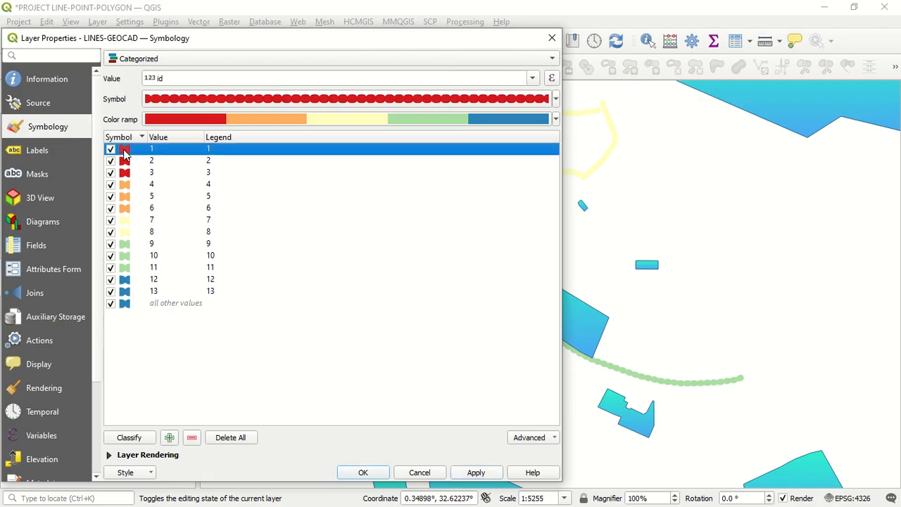
pyautogui.doubleClick(124, 152)
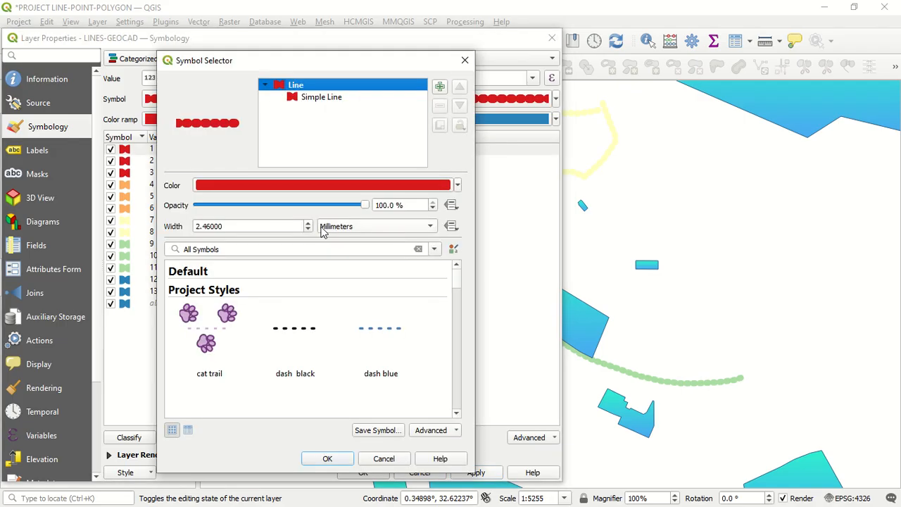
pyautogui.click(308, 230)
pyautogui.click(308, 230)
pyautogui.click(308, 230)
pyautogui.click(309, 230)
pyautogui.click(309, 229)
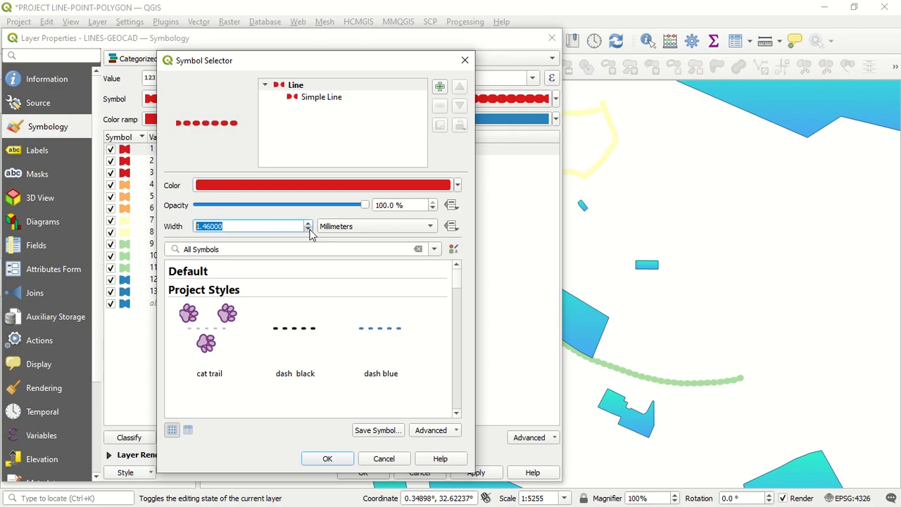
pyautogui.click(308, 230)
pyautogui.click(308, 229)
pyautogui.click(309, 229)
pyautogui.click(308, 229)
pyautogui.click(308, 229)
pyautogui.click(309, 229)
pyautogui.click(308, 229)
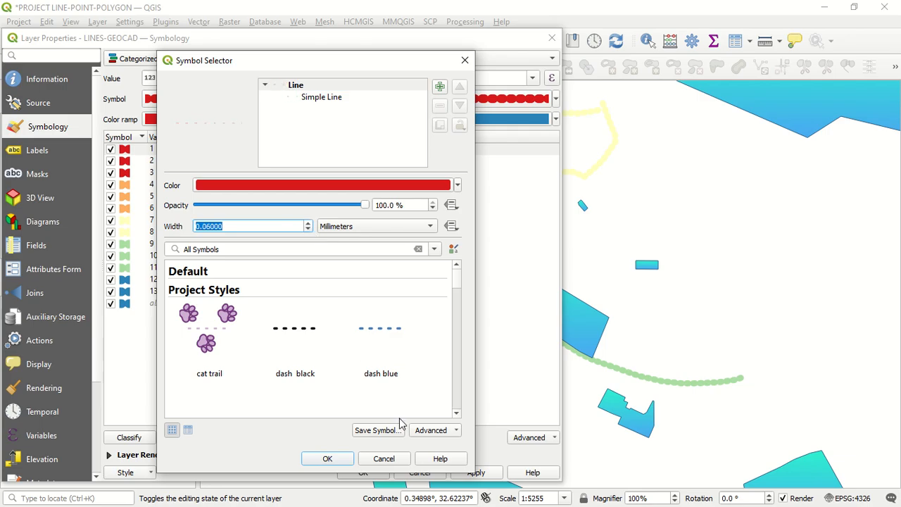
pyautogui.click(334, 457)
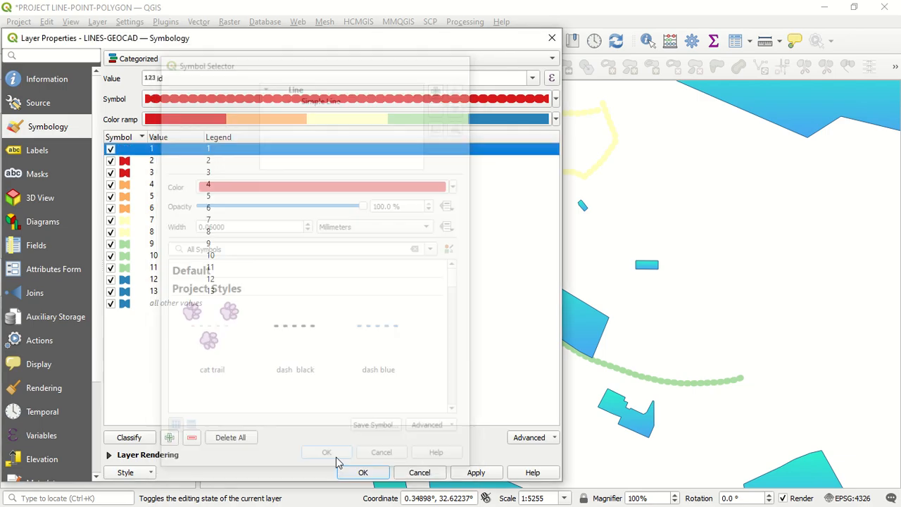
pyautogui.click(129, 161)
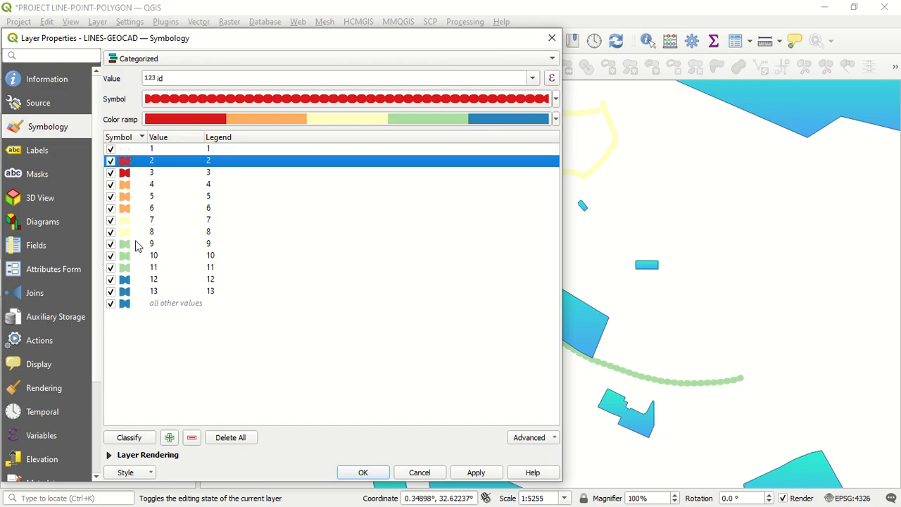
# - Reduce the width of category 9's line symbol to 0.66 millimeters
pyautogui.doubleClick(131, 244)
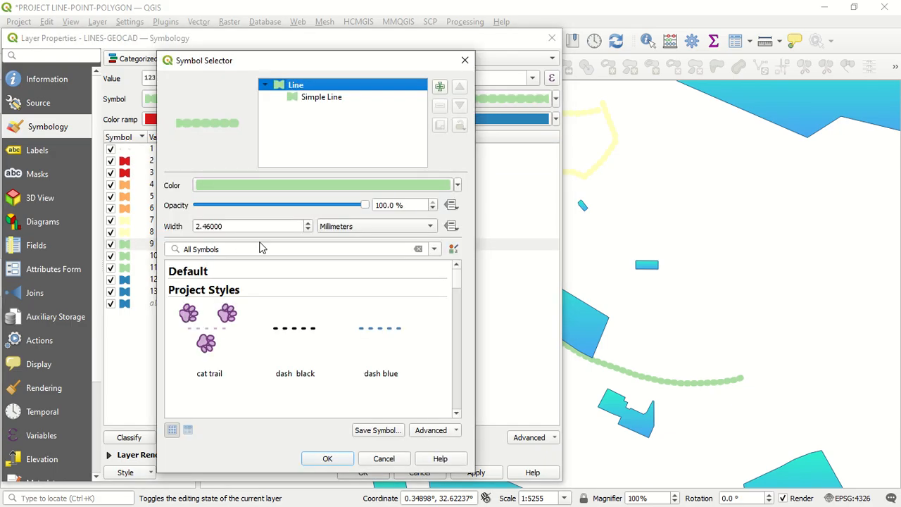
pyautogui.click(307, 230)
pyautogui.click(307, 230)
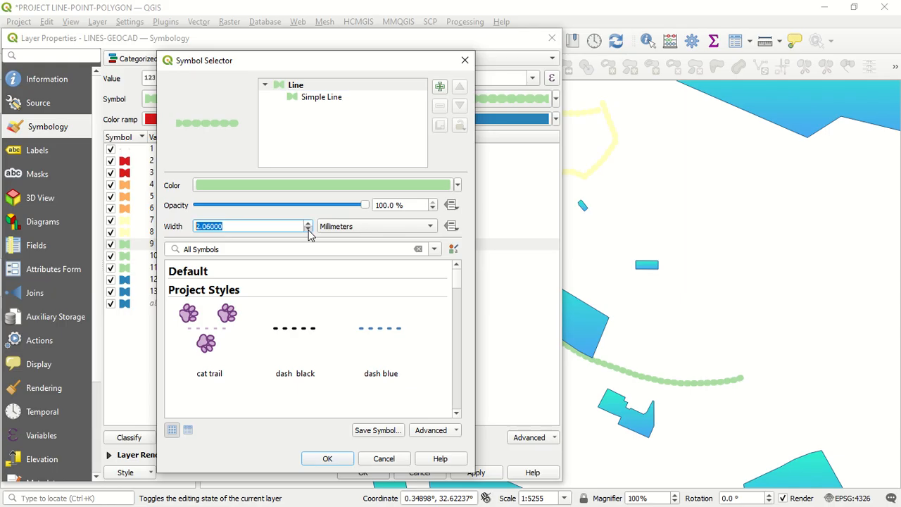
pyautogui.click(307, 230)
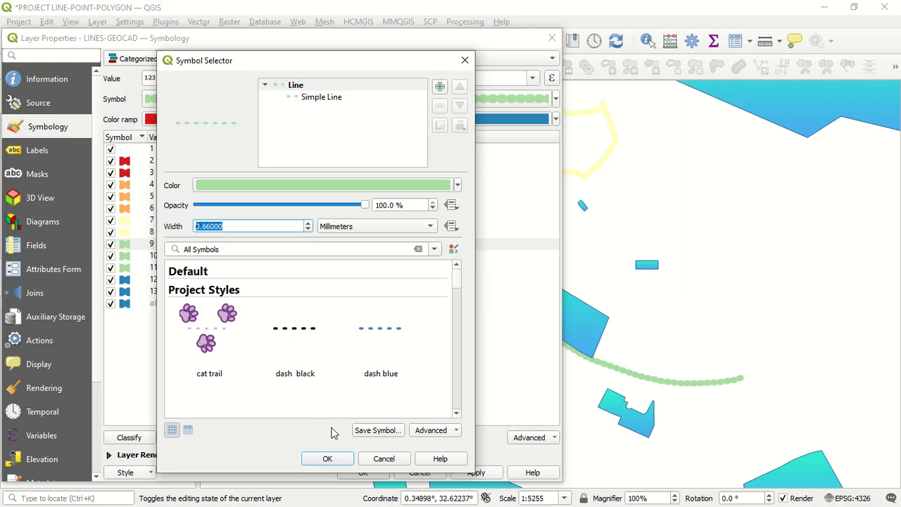
pyautogui.click(327, 458)
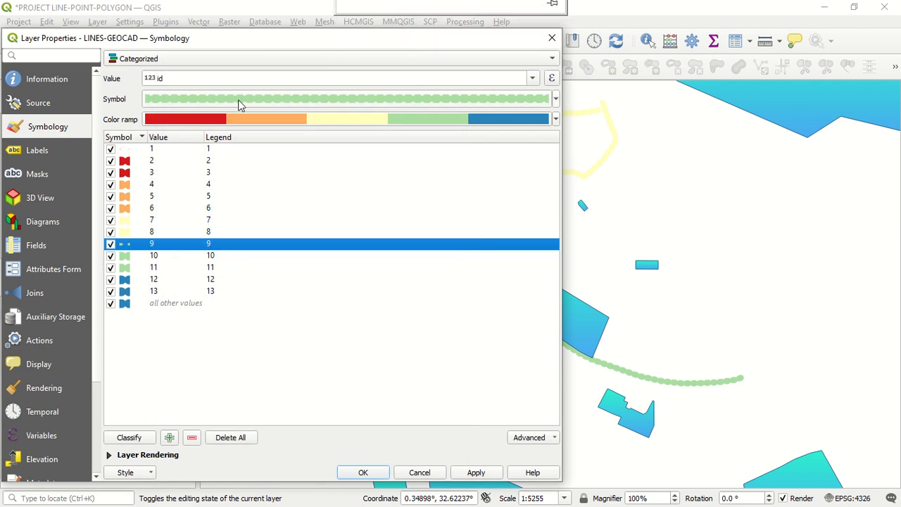
pyautogui.click(215, 105)
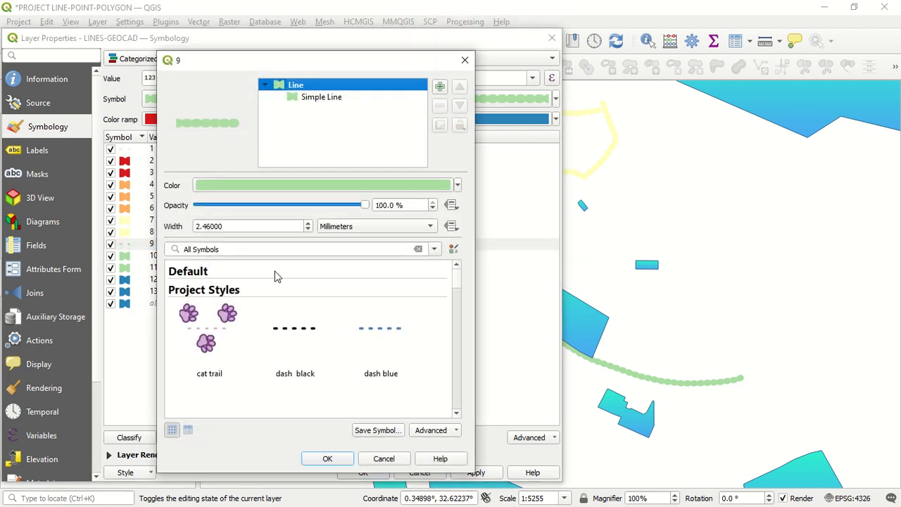
pyautogui.click(464, 60)
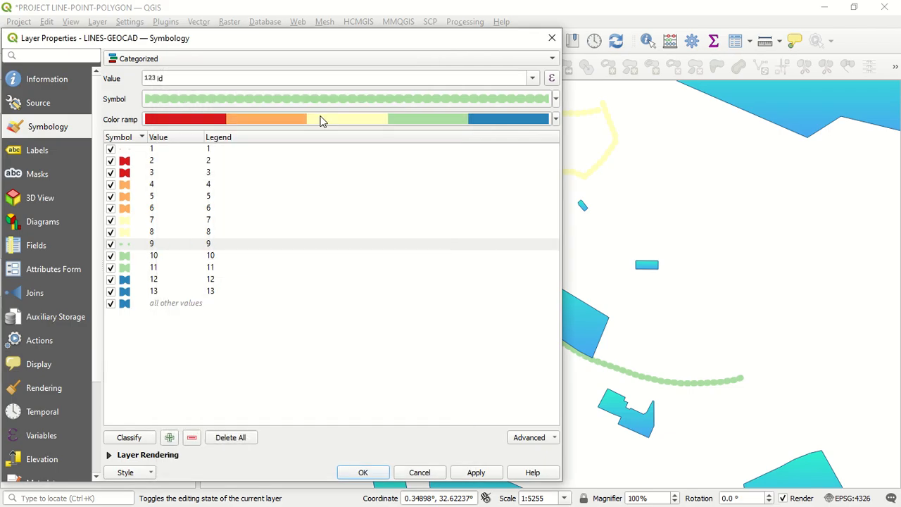
pyautogui.click(128, 267)
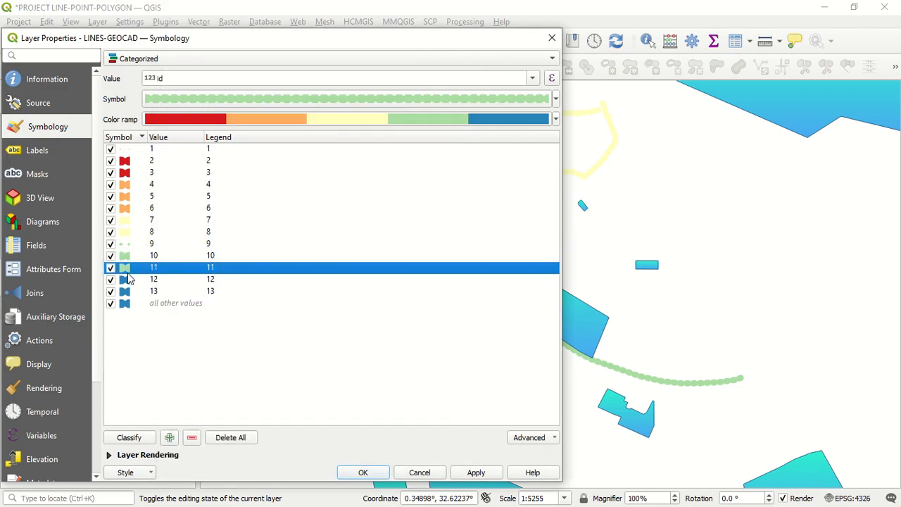
pyautogui.click(128, 280)
pyautogui.click(127, 267)
pyautogui.click(129, 256)
pyautogui.click(128, 232)
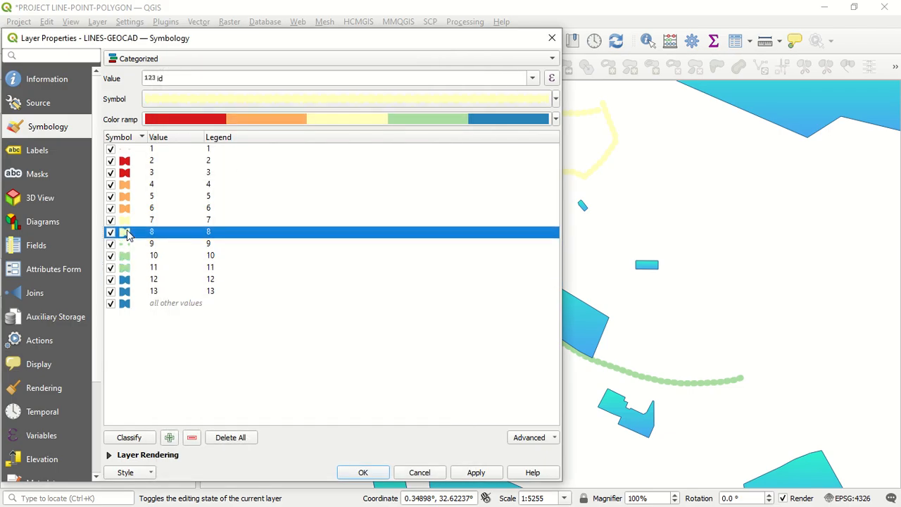
# - Apply and accept the updated LINES-GEOCAD symbology
pyautogui.click(459, 476)
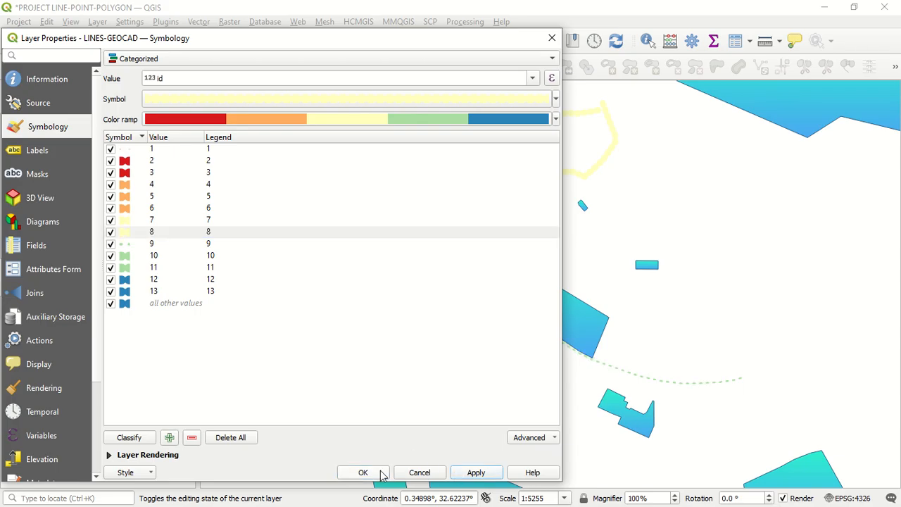
pyautogui.click(381, 472)
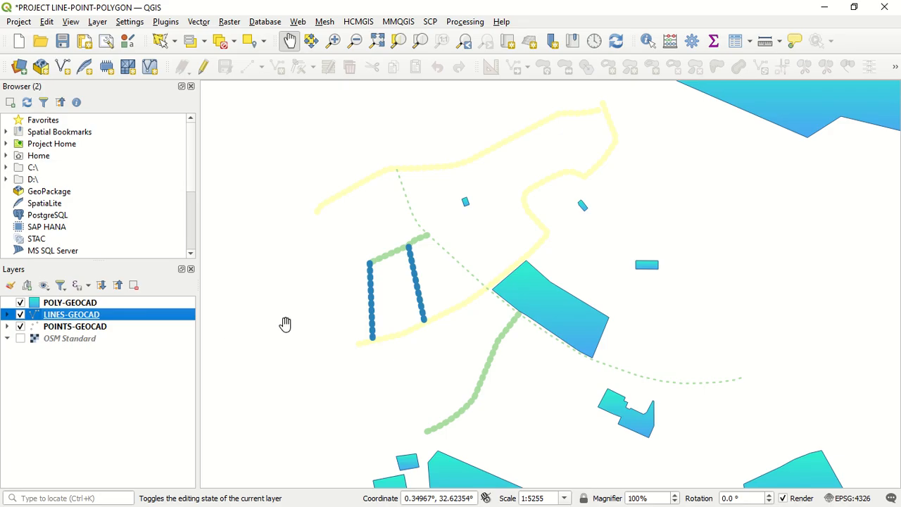
pyautogui.scroll(-2, 373, 292)
pyautogui.scroll(1, 387, 275)
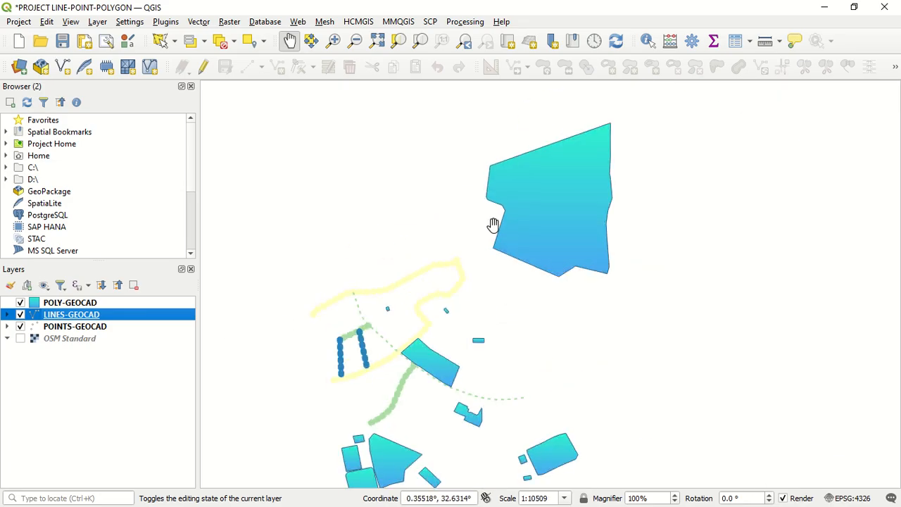
# - Review the id, NAME and AREA - SQM fields in the attribute table of the POLY-GEOCAD layer
pyautogui.click(122, 303)
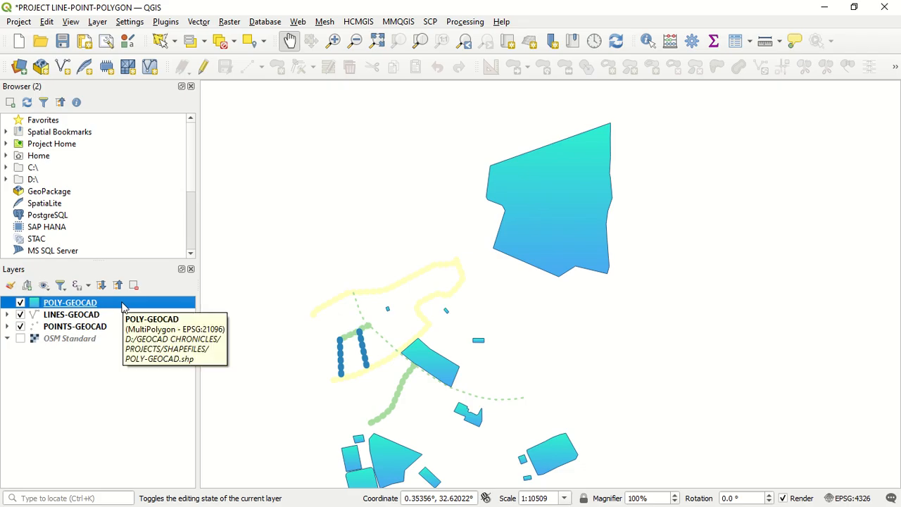
pyautogui.rightClick(123, 307)
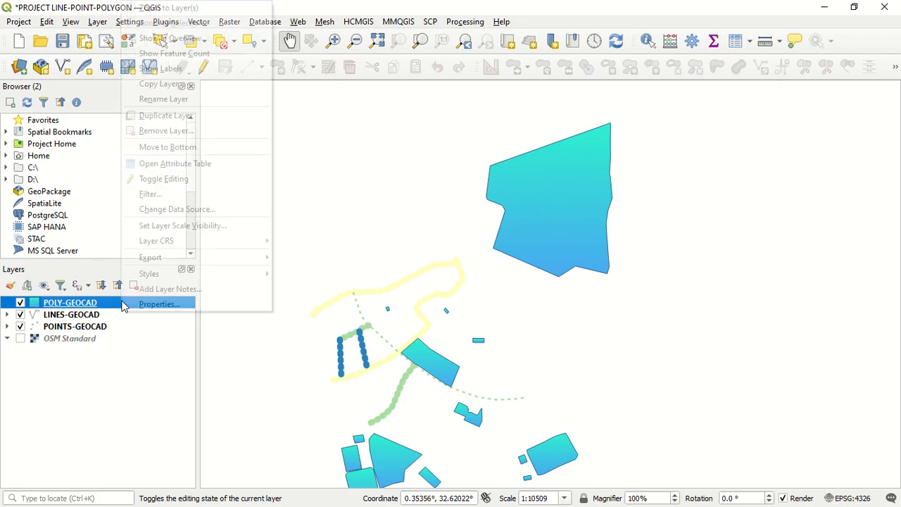
pyautogui.click(190, 164)
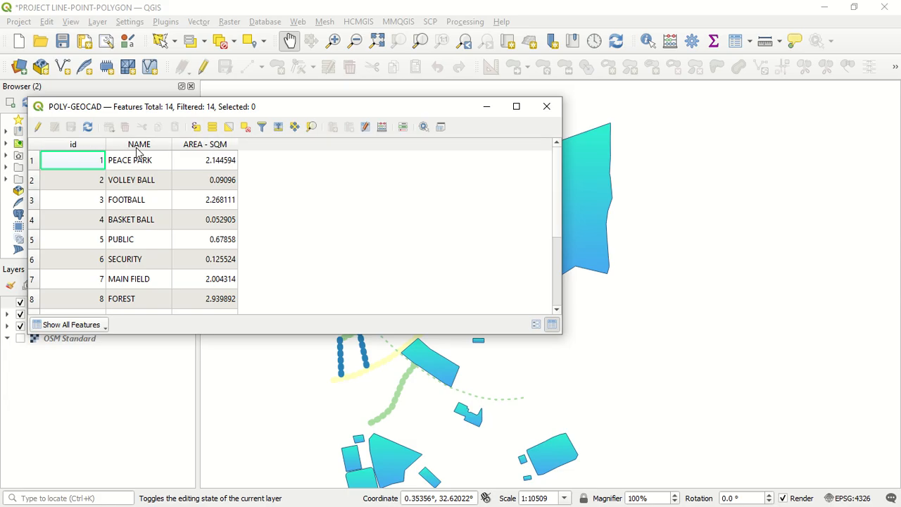
pyautogui.scroll(-2, 161, 184)
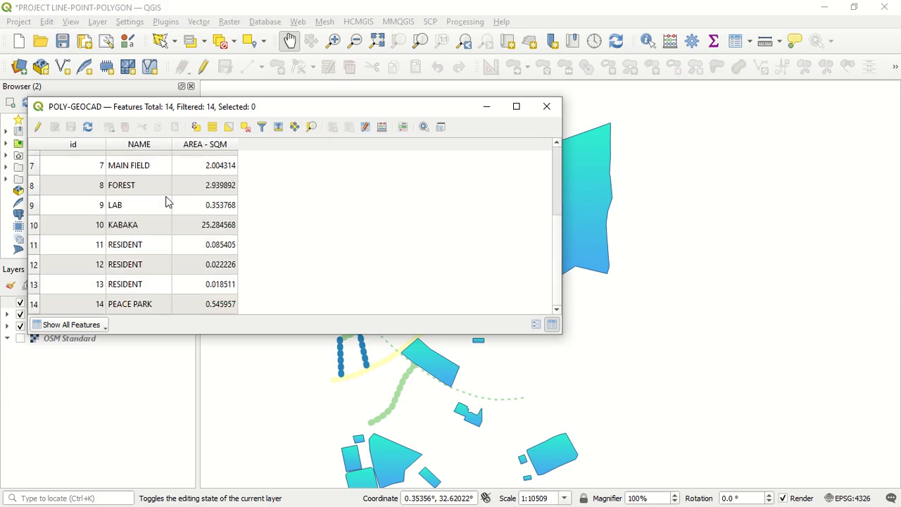
pyautogui.scroll(2, 211, 256)
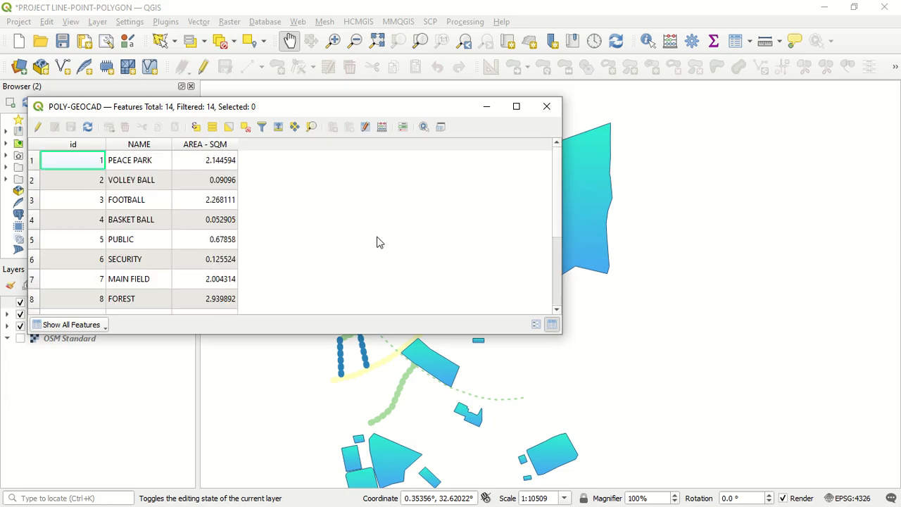
pyautogui.click(546, 107)
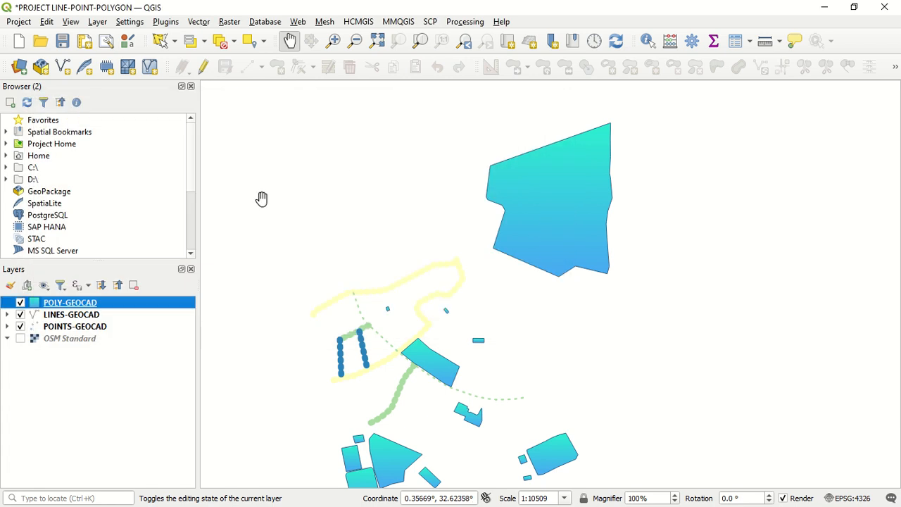
# - Switch the POLY-GEOCAD layer's symbology to Categorized, using the id field as the value
pyautogui.rightClick(146, 303)
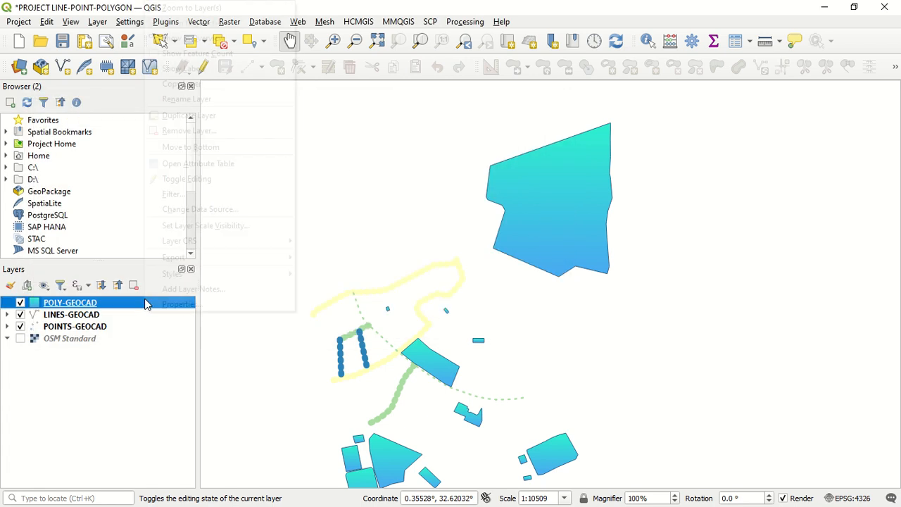
pyautogui.click(188, 304)
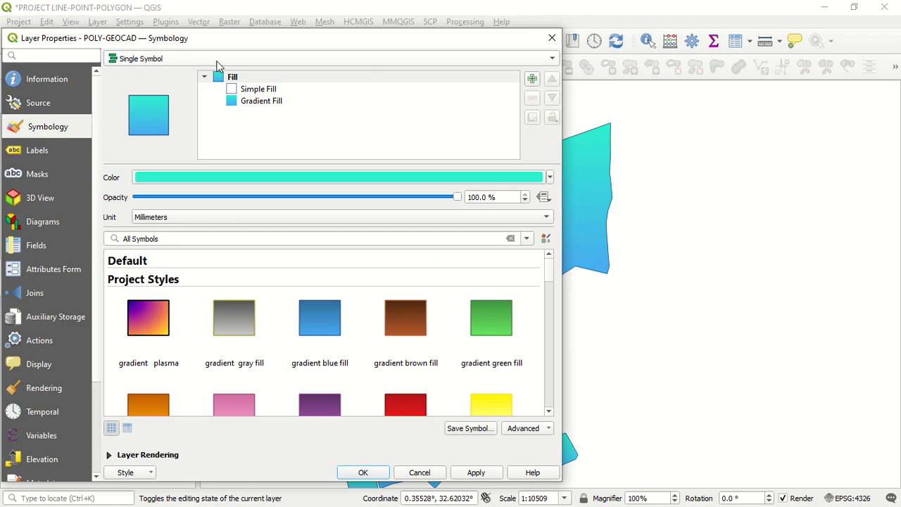
pyautogui.click(217, 60)
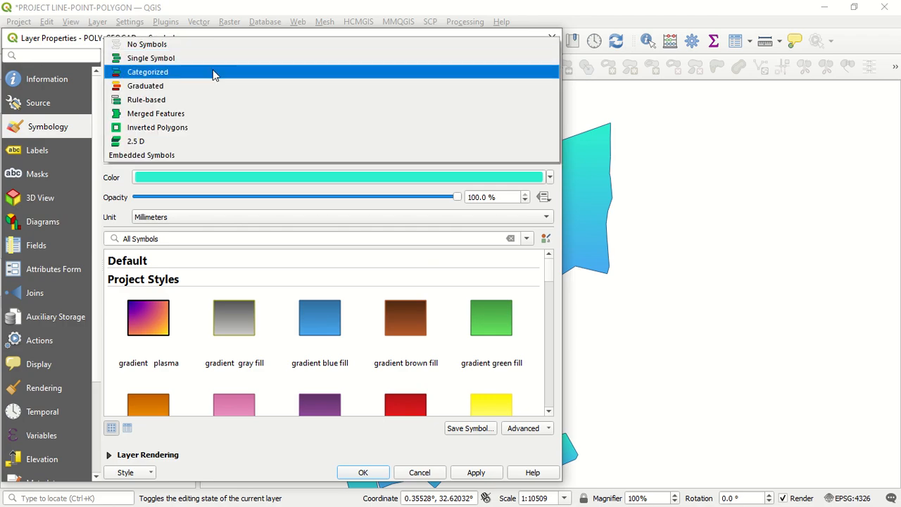
pyautogui.click(215, 74)
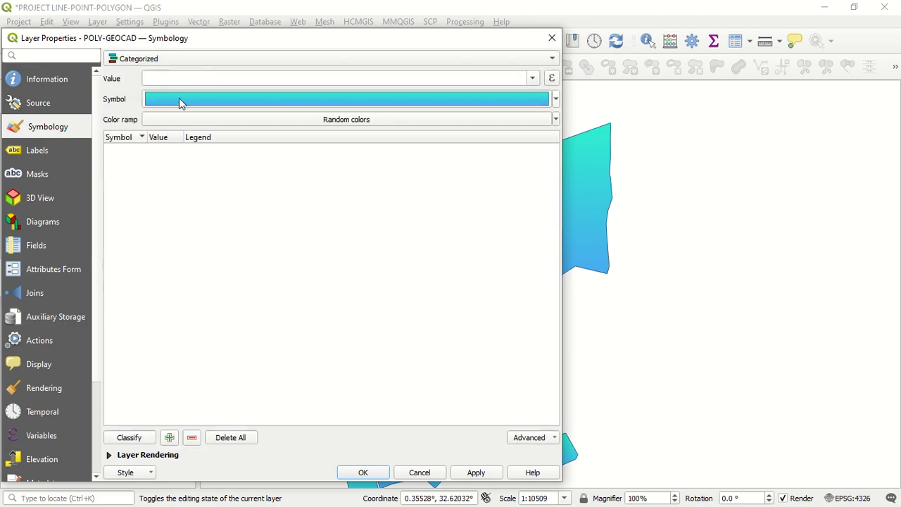
pyautogui.click(531, 85)
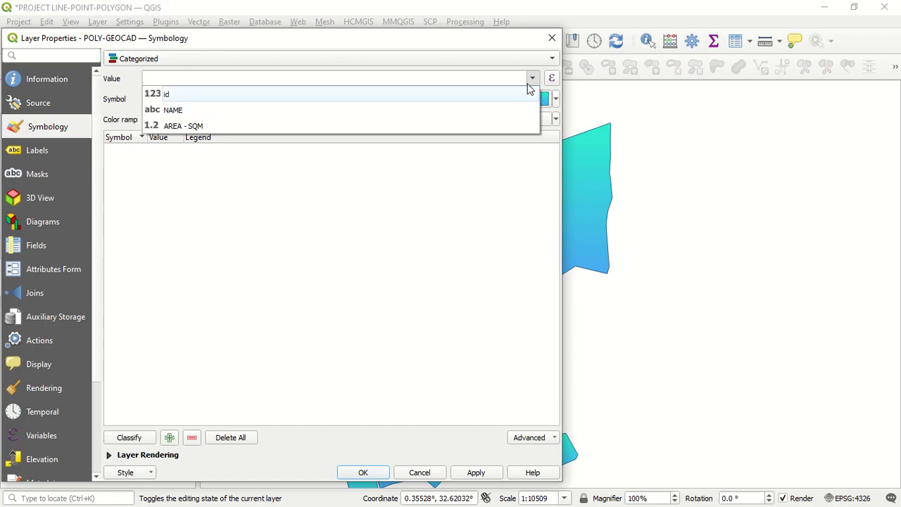
pyautogui.click(454, 91)
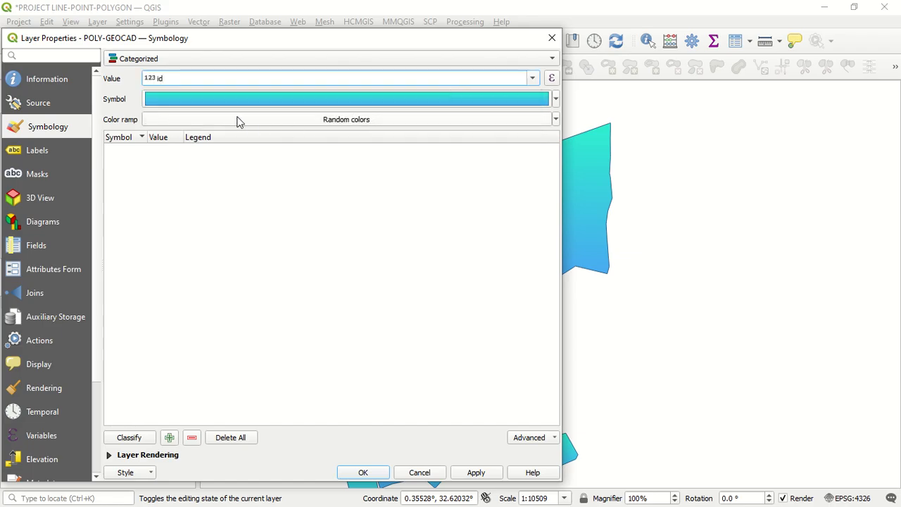
# - Classify the POLY-GEOCAD categories with the Spectral color ramp and apply the symbology to the map
pyautogui.click(557, 121)
pyautogui.moveTo(252, 366)
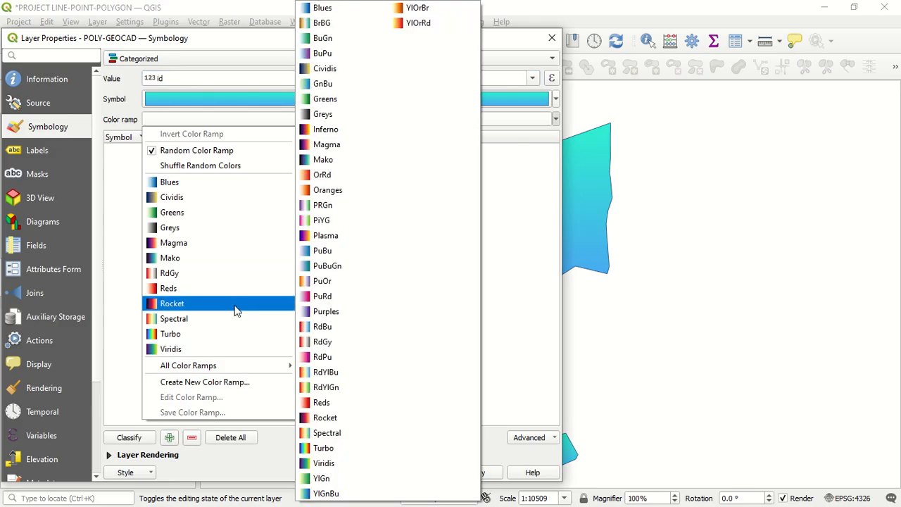
pyautogui.click(208, 318)
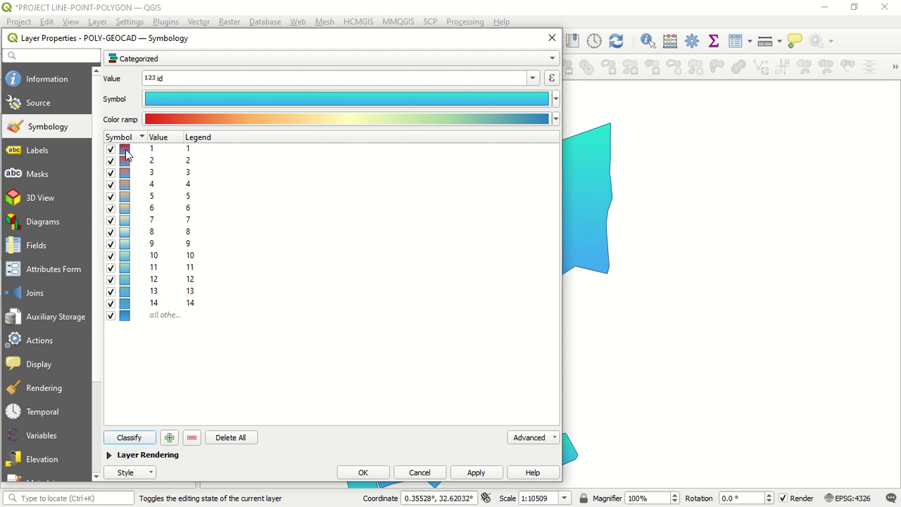
pyautogui.click(490, 477)
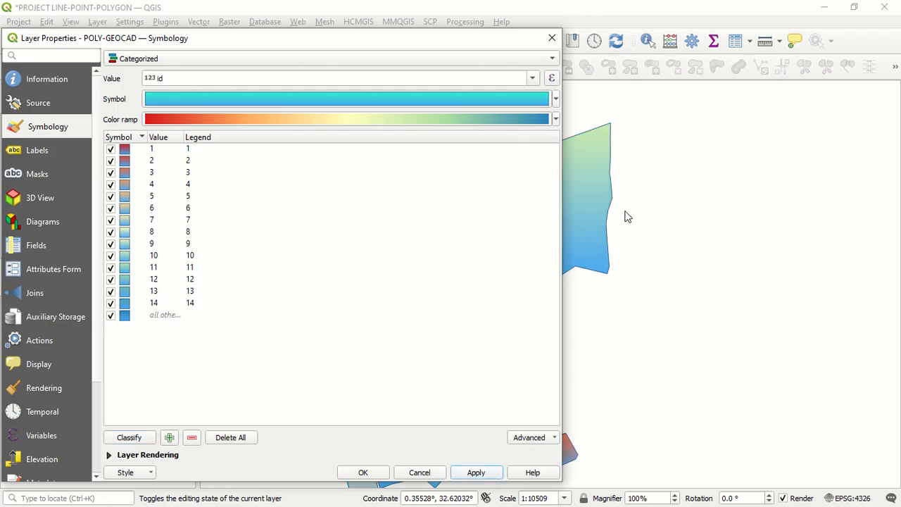
pyautogui.click(551, 39)
pyautogui.moveTo(528, 225); pyautogui.dragTo(700, 165)
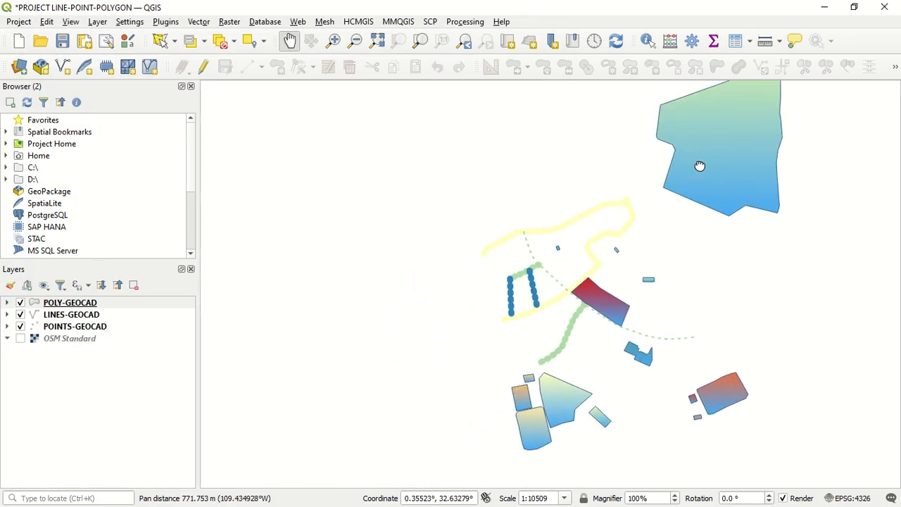
# - Remove the Gradient Fill layer from the base symbol of the categorized POLY-GEOCAD layer
pyautogui.click(94, 303)
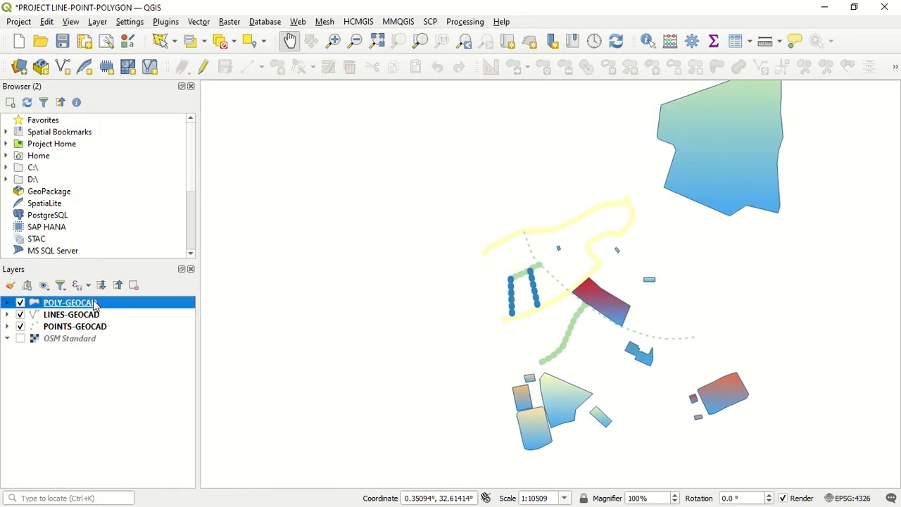
pyautogui.rightClick(93, 303)
pyautogui.click(116, 304)
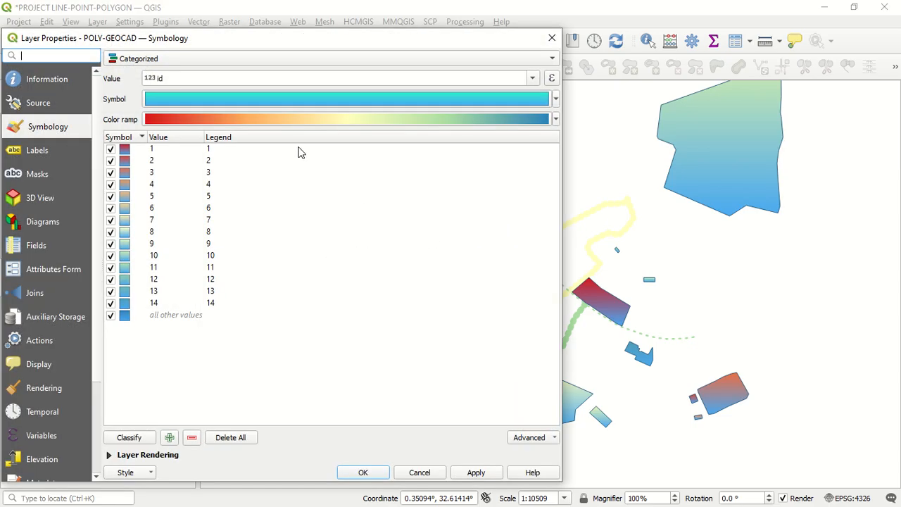
pyautogui.click(177, 102)
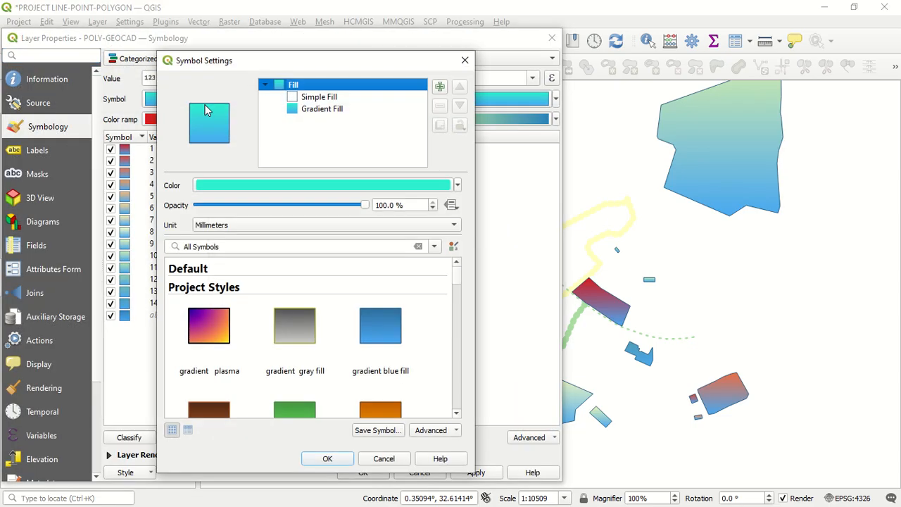
pyautogui.click(323, 109)
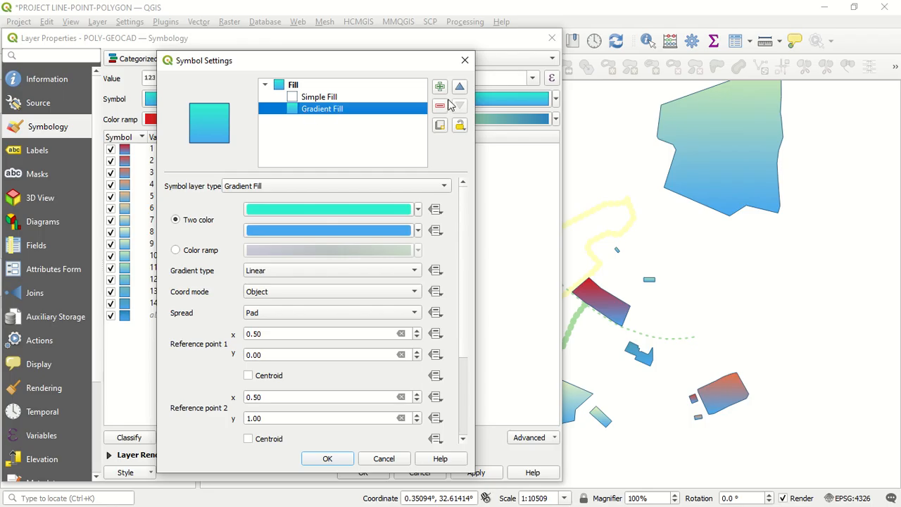
pyautogui.click(440, 107)
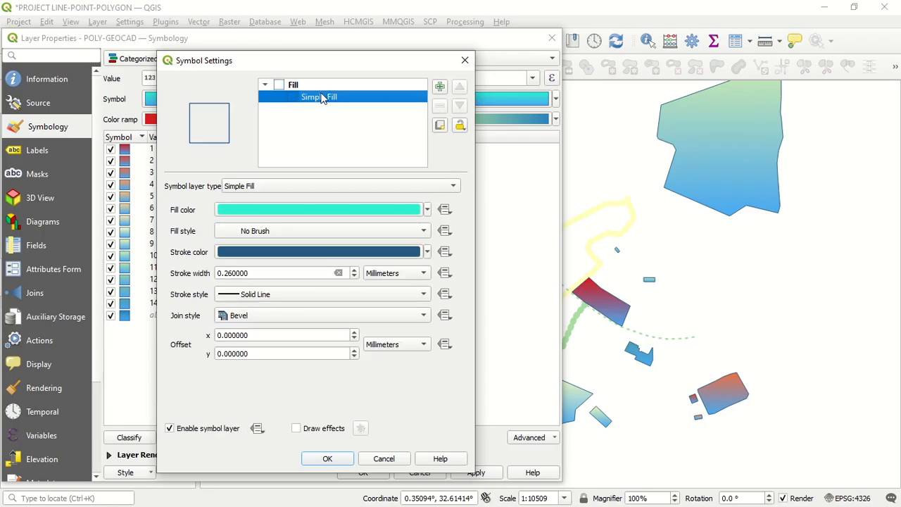
# - Set the Simple Fill style of the POLY-GEOCAD base symbol to Diagonal X and apply it to the map
pyautogui.click(251, 233)
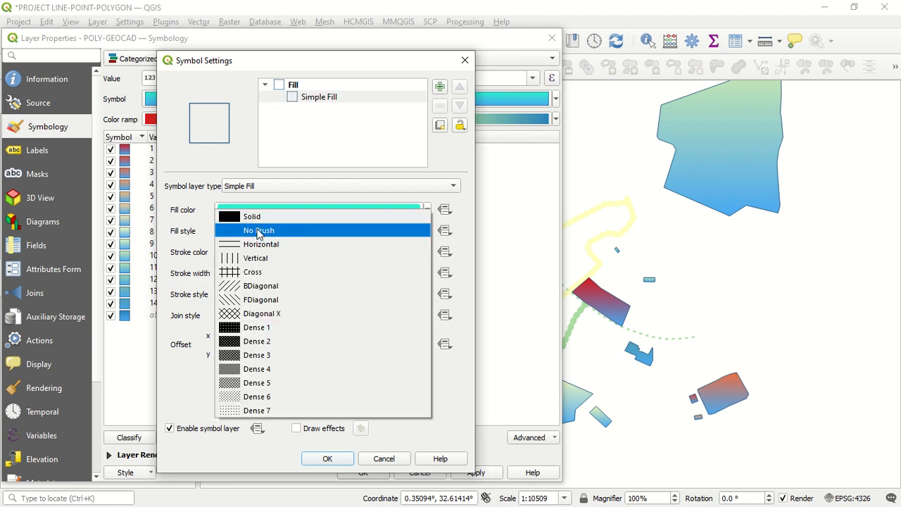
pyautogui.click(258, 222)
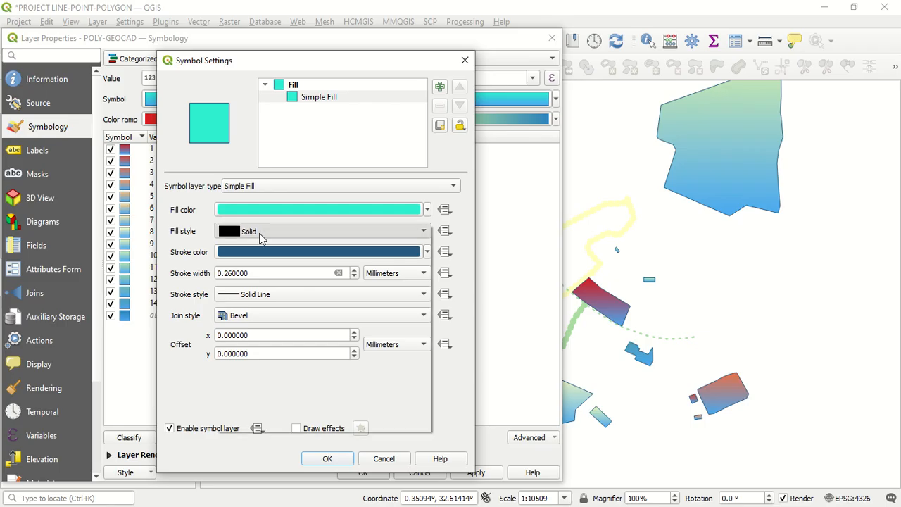
pyautogui.click(260, 237)
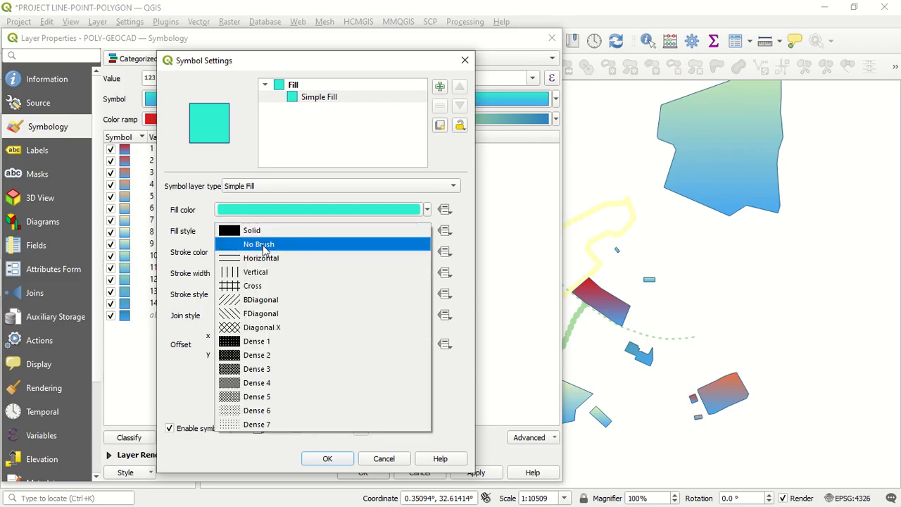
pyautogui.click(271, 327)
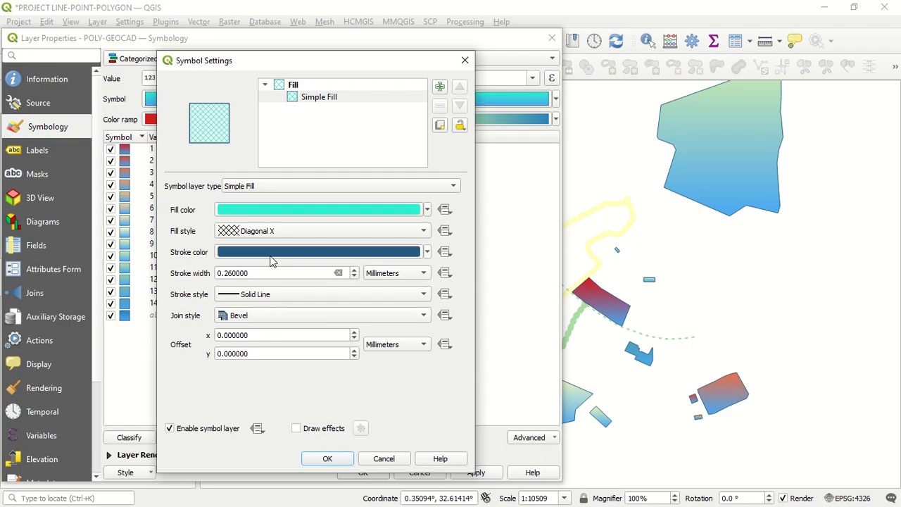
pyautogui.click(330, 458)
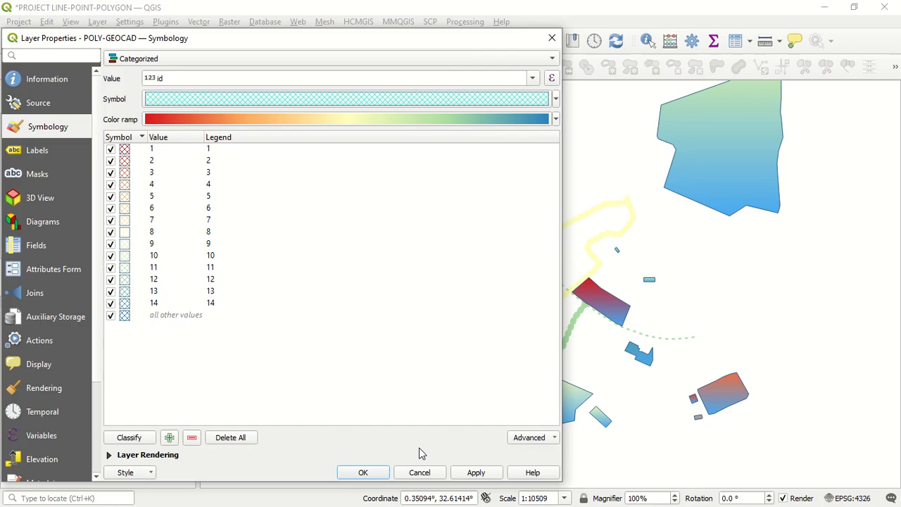
pyautogui.click(467, 476)
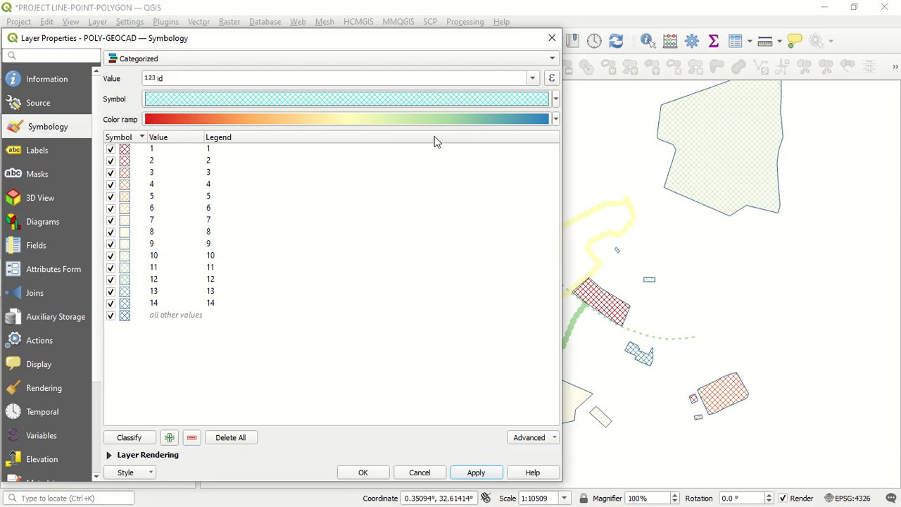
# - Change the Simple Fill style of the POLY-GEOCAD base symbol to Solid
pyautogui.click(555, 120)
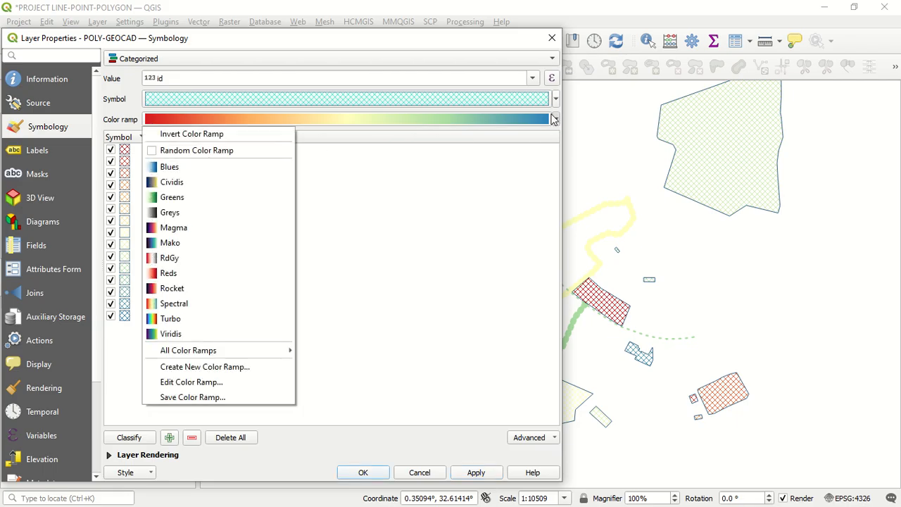
pyautogui.click(449, 106)
pyautogui.click(449, 103)
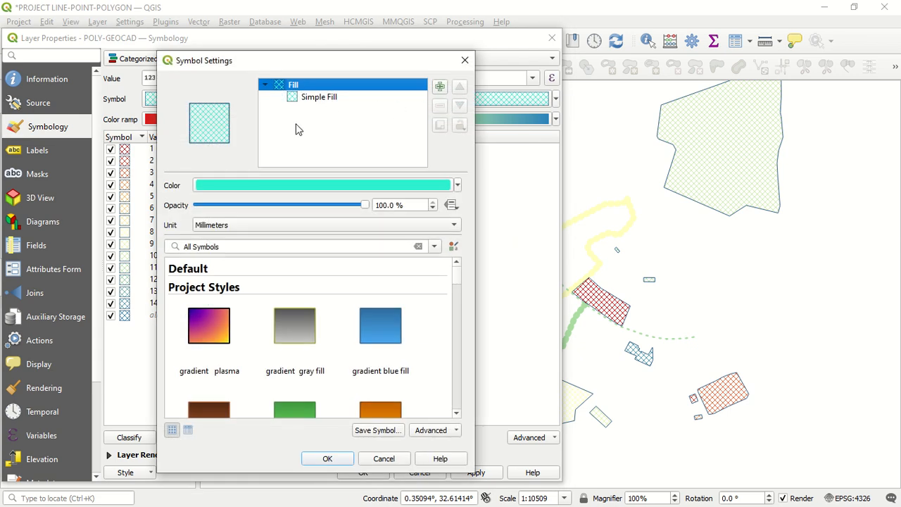
pyautogui.click(318, 99)
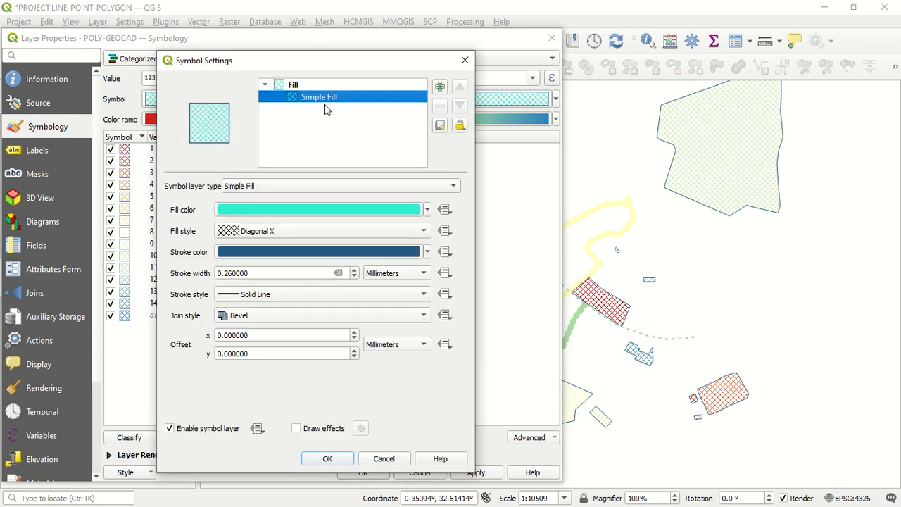
pyautogui.click(308, 232)
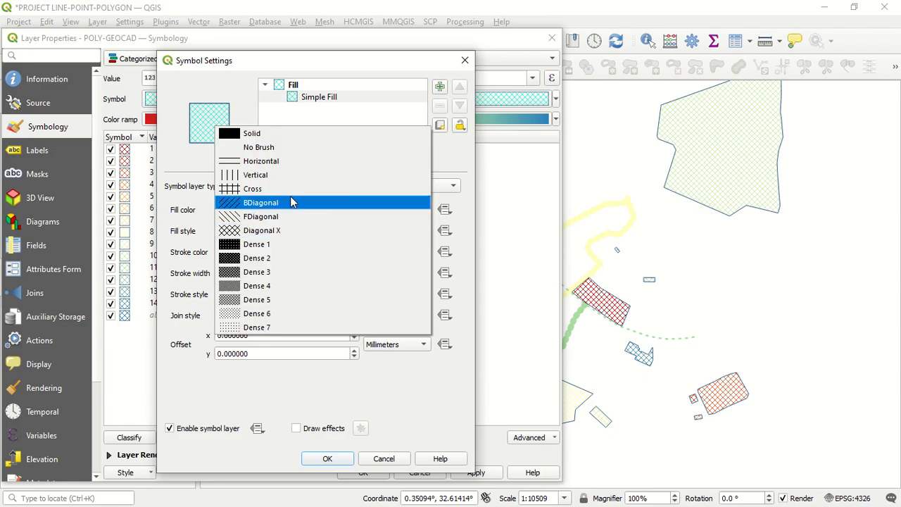
pyautogui.click(298, 136)
pyautogui.click(327, 458)
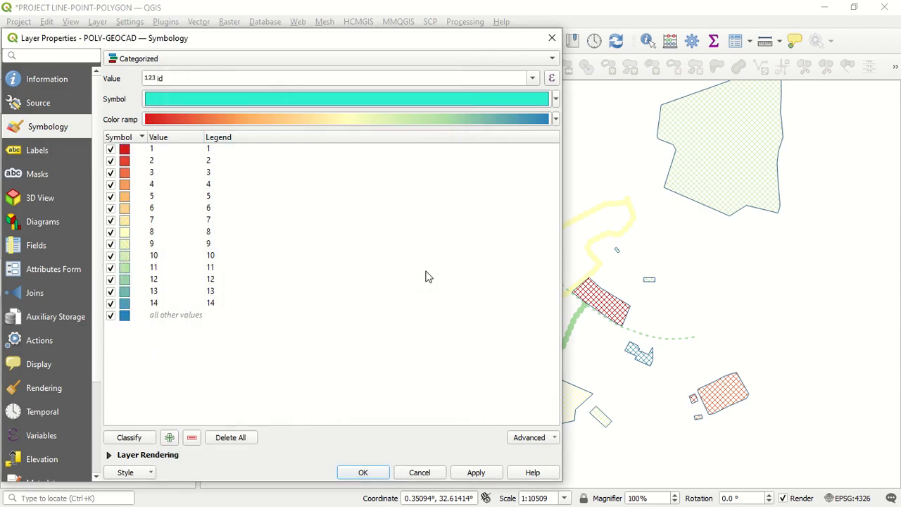
# - Create a new color ramp from the cpt-city catalog using the arendal temperature palette and apply it to the POLY-GEOCAD categories
pyautogui.click(552, 120)
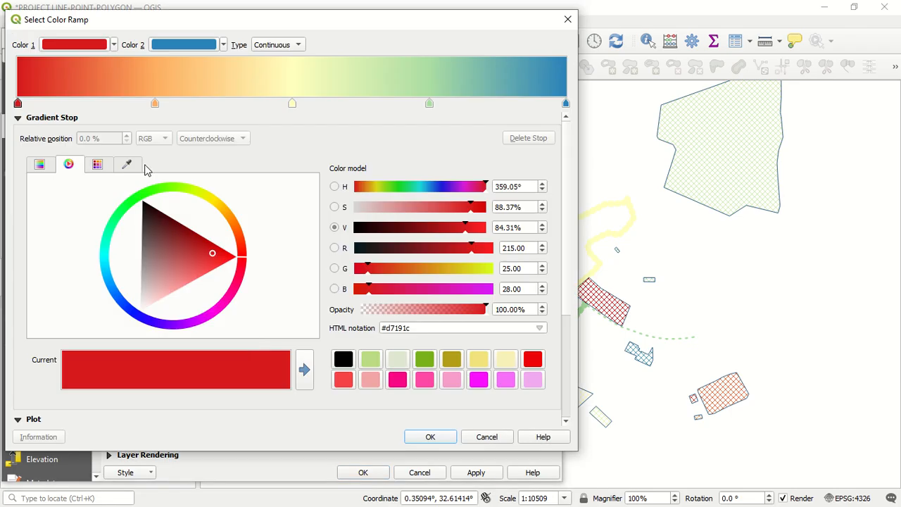
pyautogui.click(568, 19)
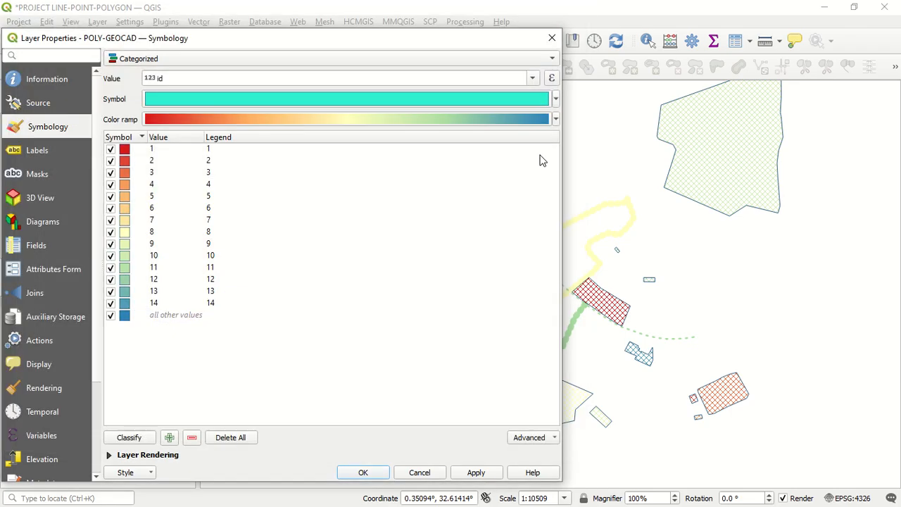
pyautogui.click(556, 119)
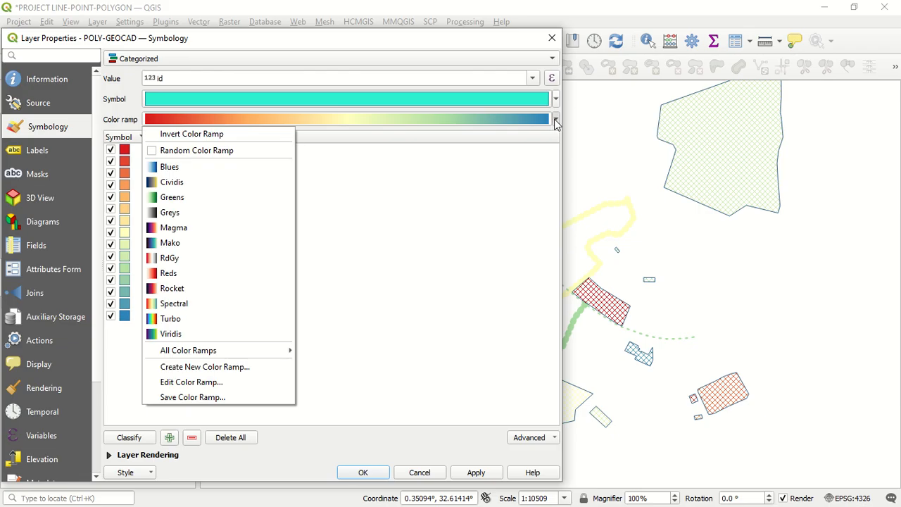
pyautogui.click(246, 367)
pyautogui.click(265, 268)
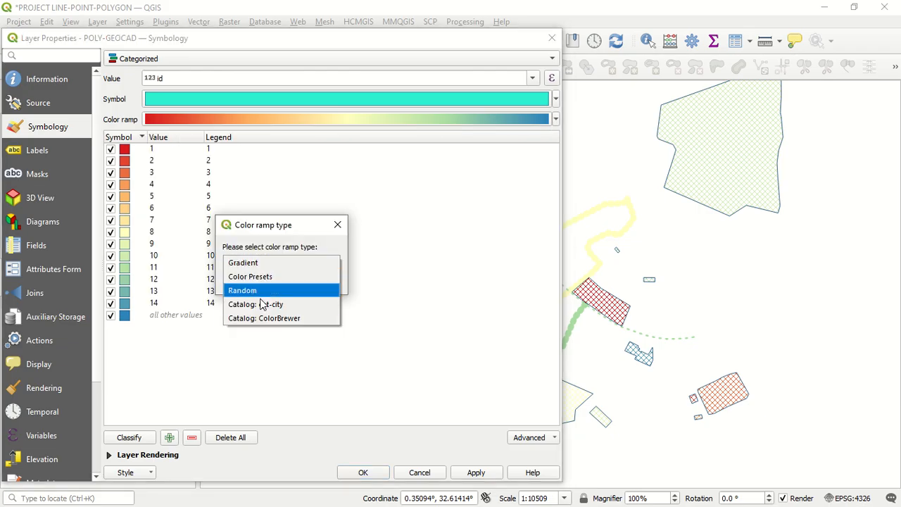
pyautogui.click(260, 304)
pyautogui.click(262, 280)
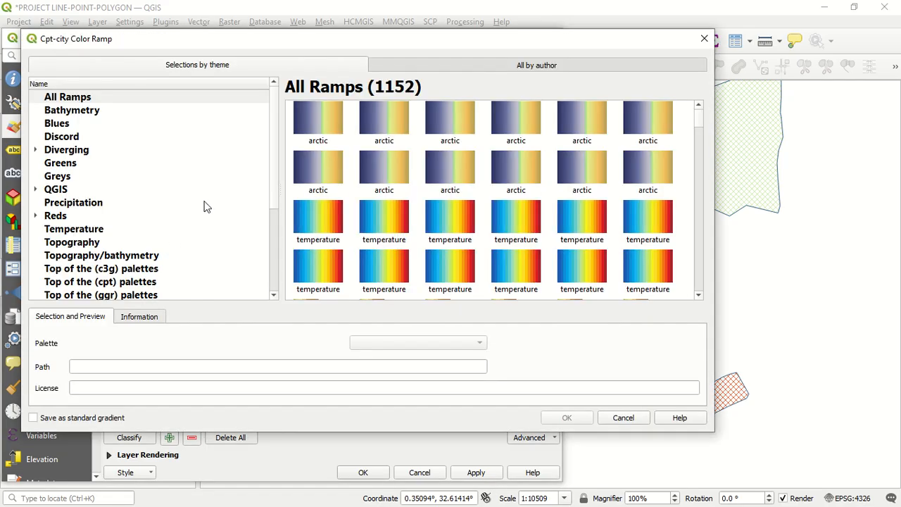
pyautogui.click(340, 215)
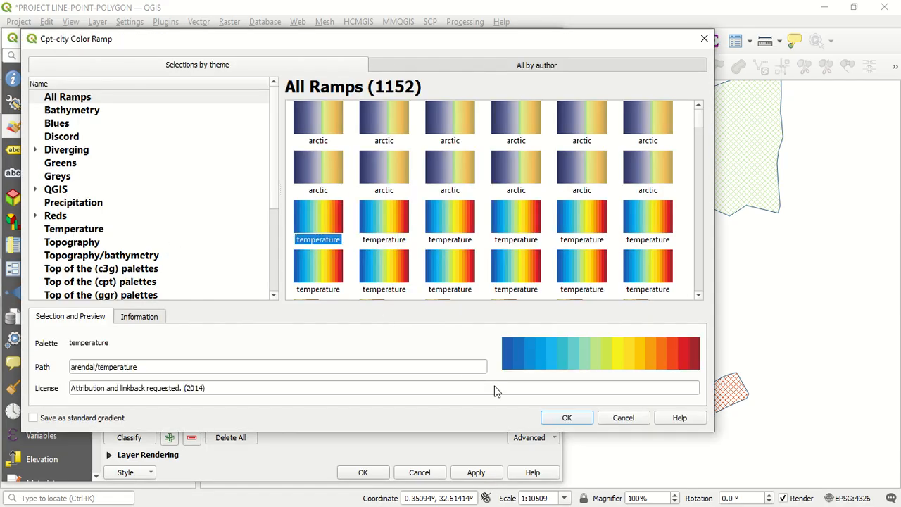
pyautogui.click(567, 418)
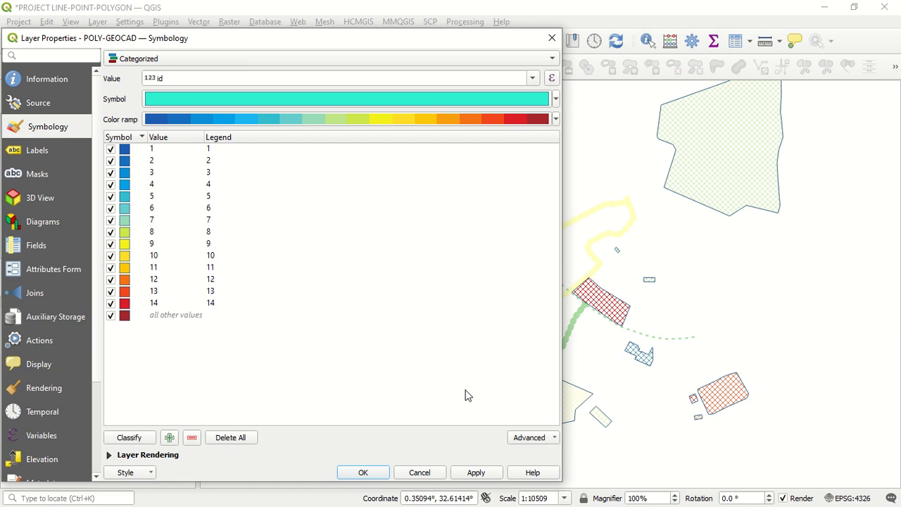
pyautogui.click(476, 472)
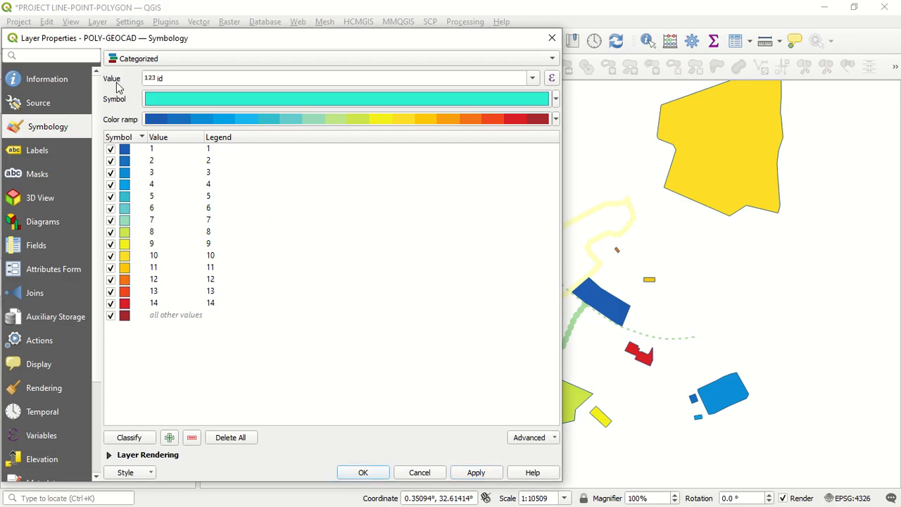
# - Reclassify POLY-GEOCAD by the NAME field, deleting the existing classes, and apply the symbology to the map
pyautogui.click(532, 79)
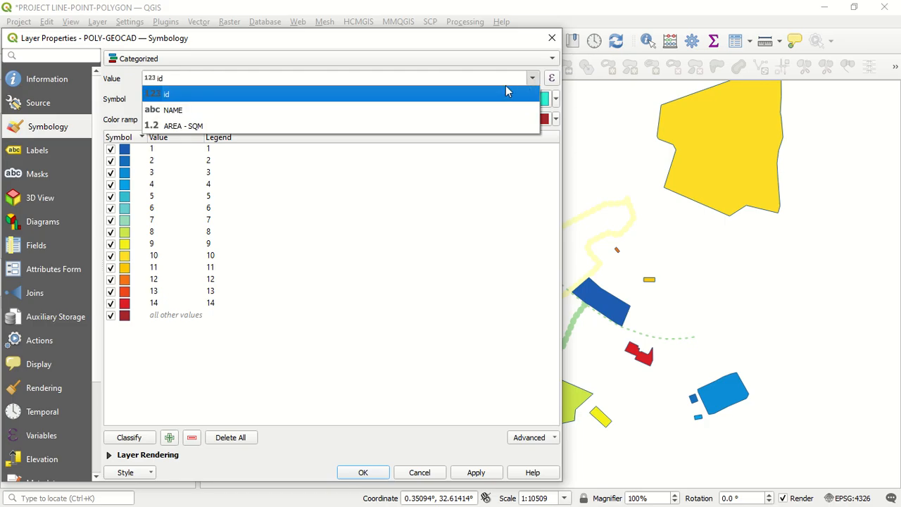
pyautogui.click(472, 109)
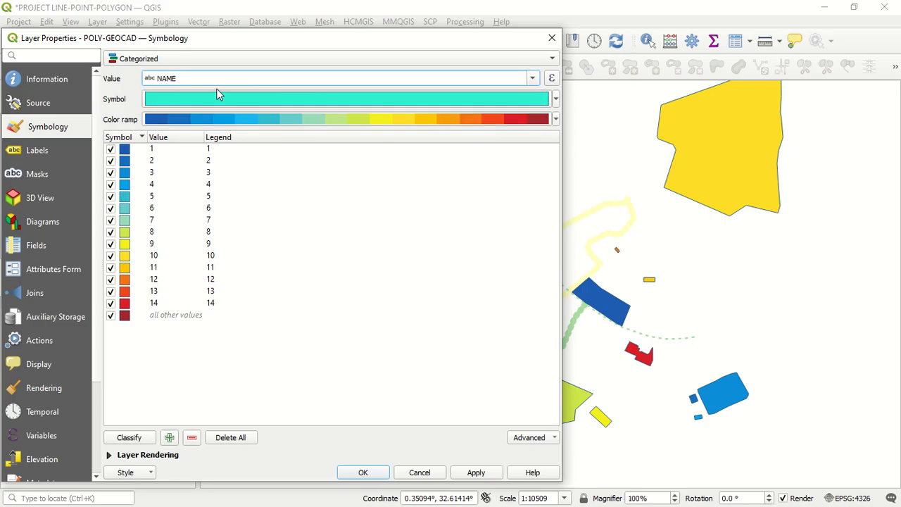
pyautogui.click(129, 437)
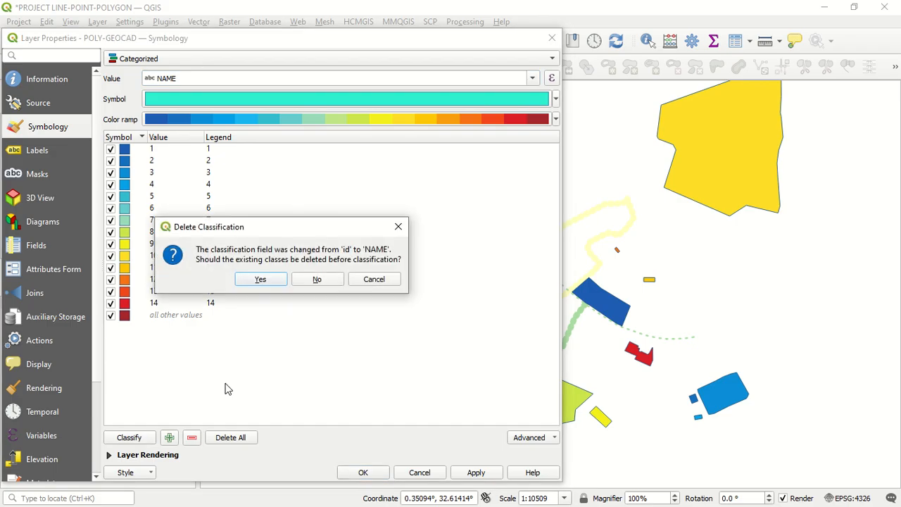
pyautogui.click(261, 279)
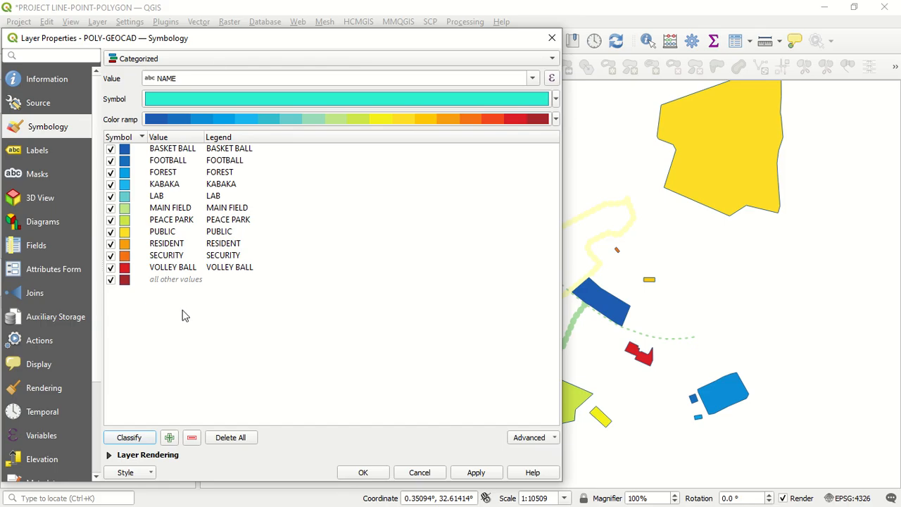
pyautogui.click(477, 476)
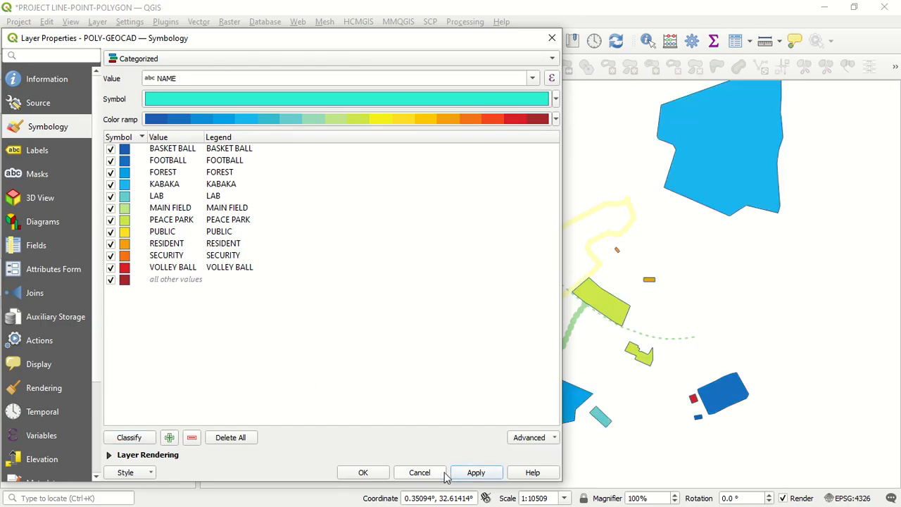
pyautogui.click(364, 472)
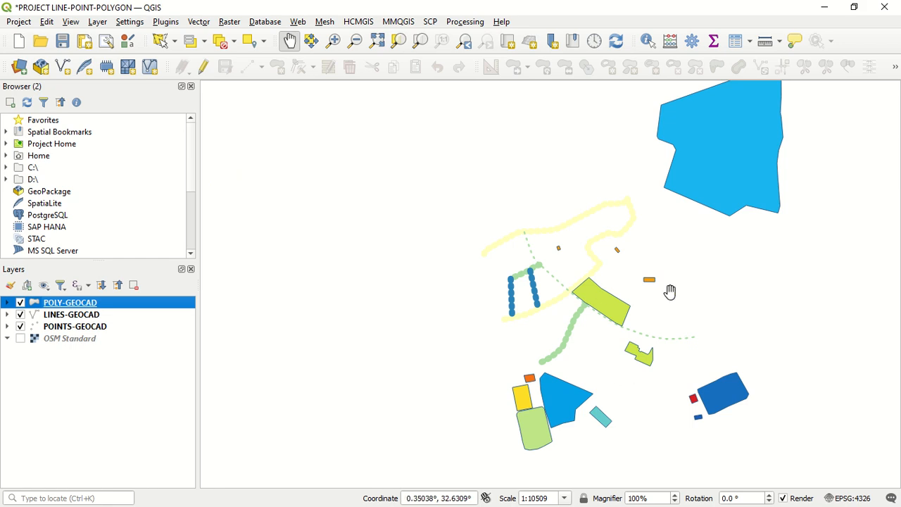
pyautogui.moveTo(699, 272); pyautogui.dragTo(703, 292)
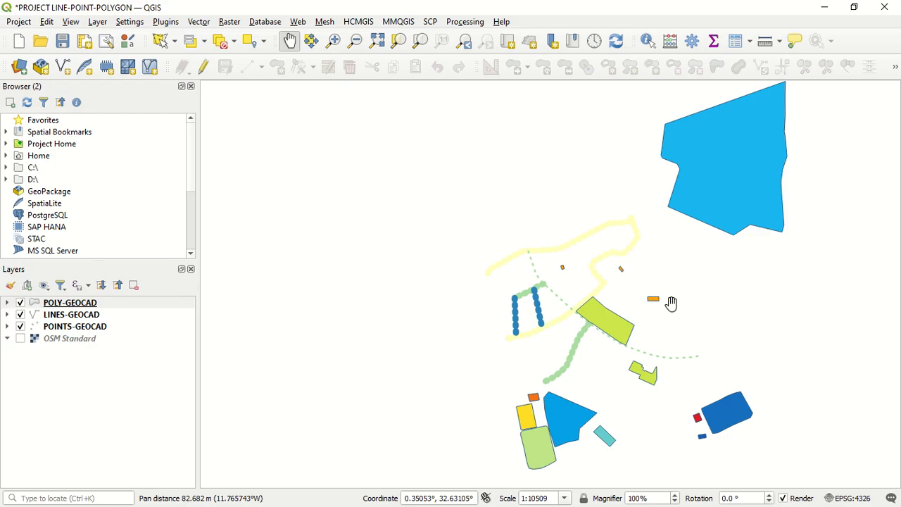